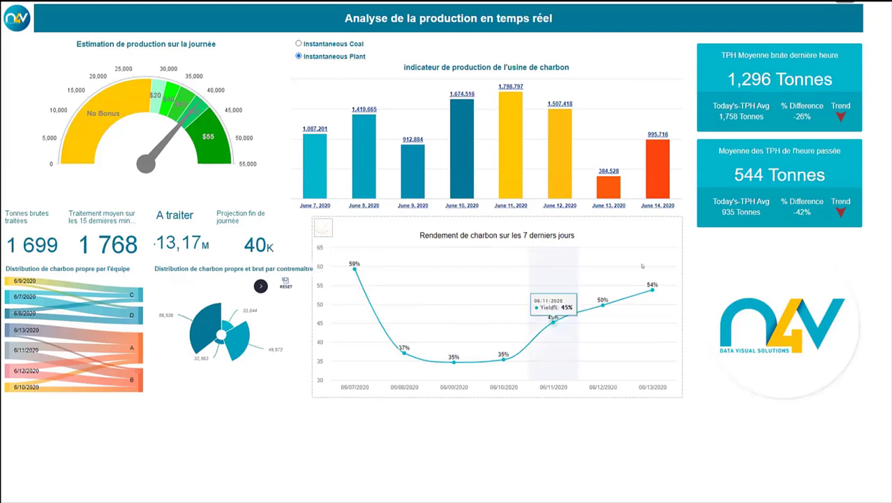
# Step: Drill the plant production chart down into June 10, 2020 and on to its 9 PM hour
pyautogui.moveTo(460, 185)
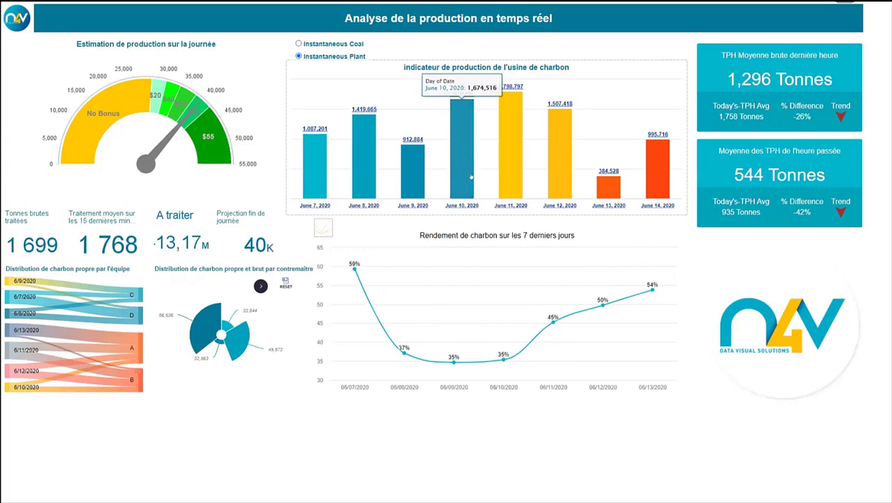
pyautogui.click(458, 139)
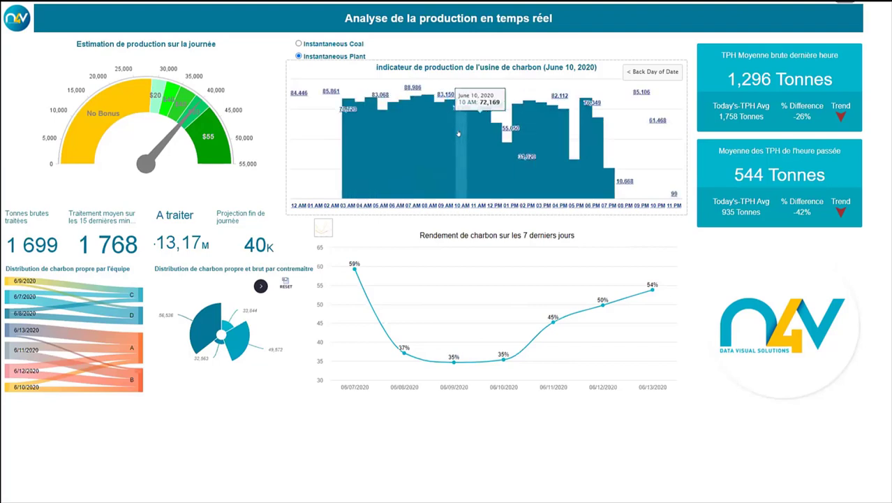
pyautogui.click(468, 129)
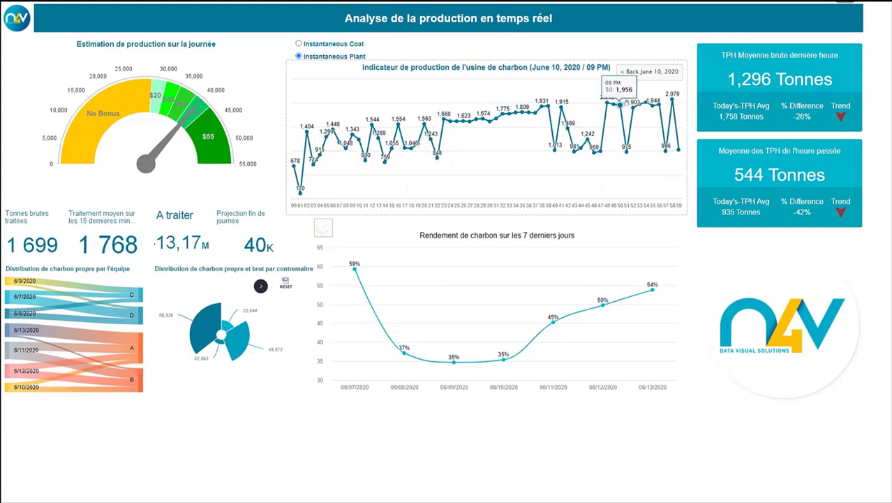
# Step: Return the production chart to its daily view and switch it to Instantaneous Coal
pyautogui.click(649, 72)
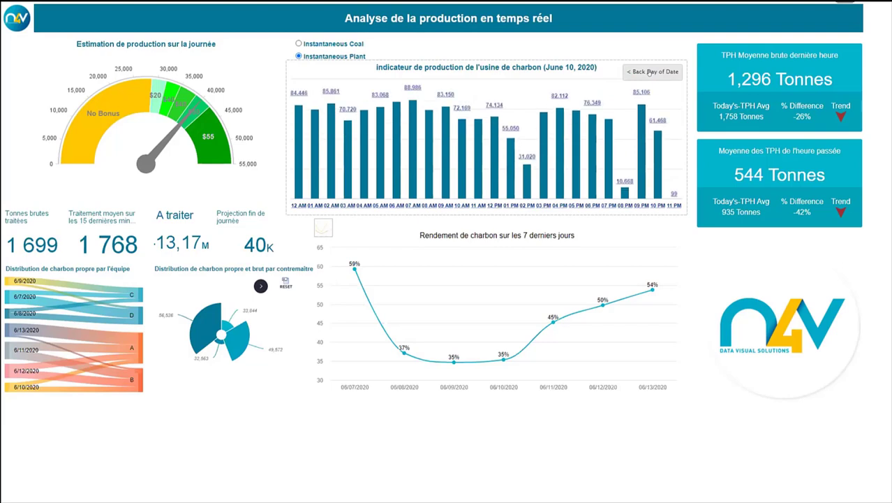
pyautogui.click(637, 70)
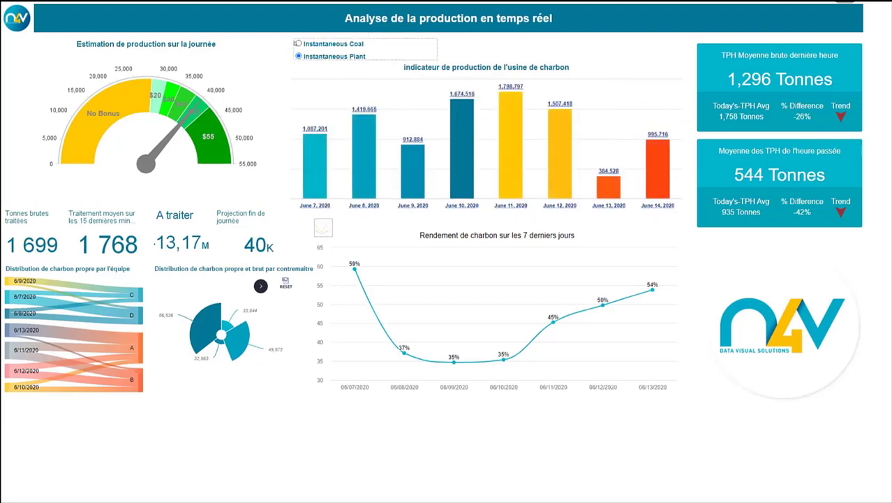
pyautogui.click(299, 43)
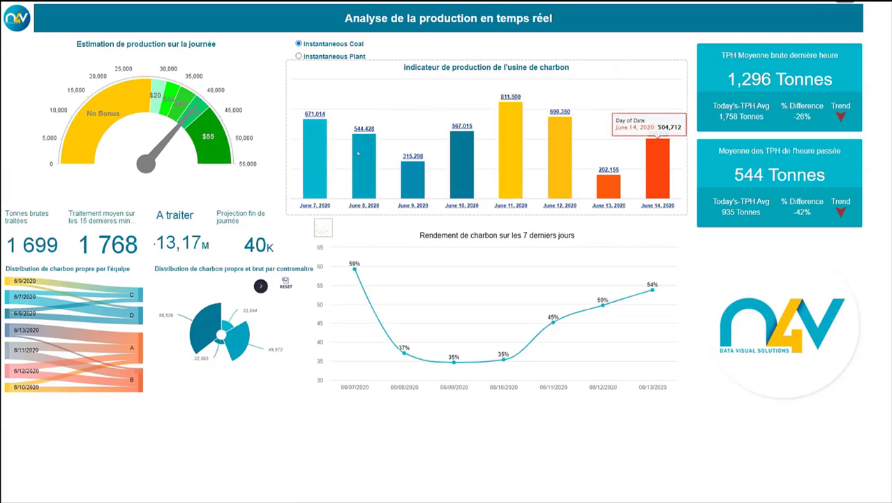
# Step: Try the seven-day coal yield chart as horizontal bars and as columns, and switch it back to a line chart
pyautogui.click(322, 230)
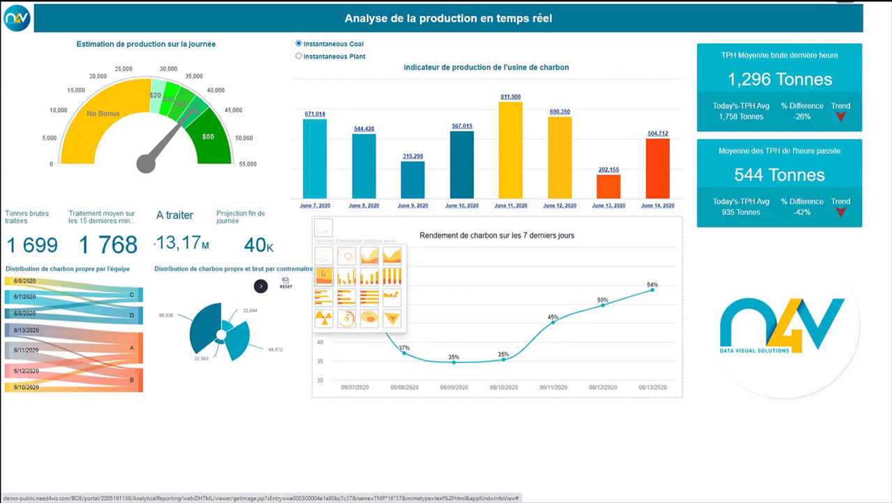
pyautogui.click(323, 287)
pyautogui.click(321, 226)
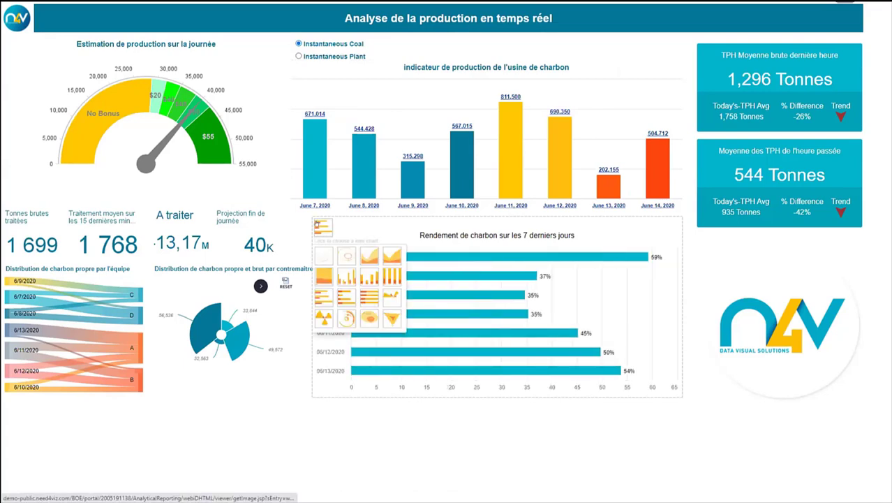
pyautogui.click(370, 277)
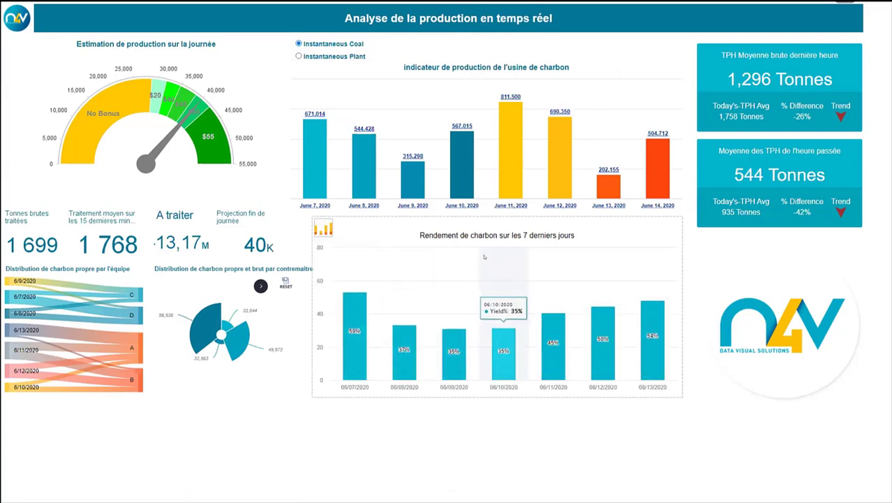
pyautogui.click(324, 226)
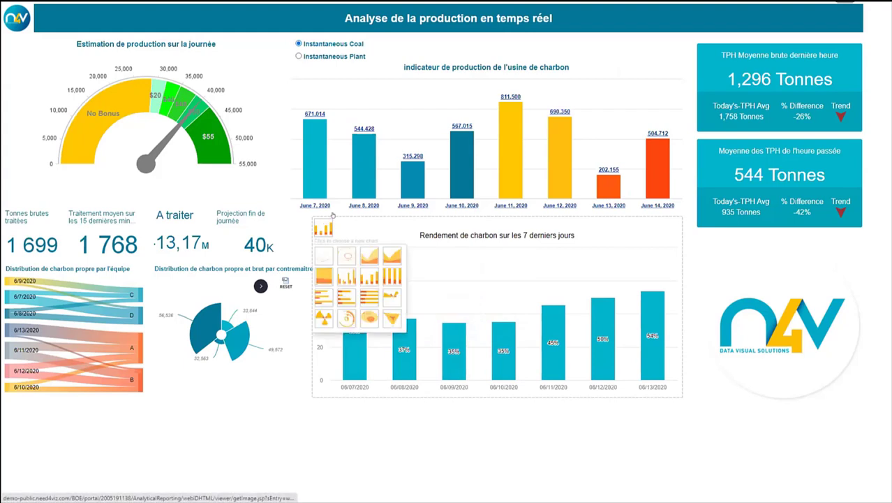
pyautogui.click(329, 250)
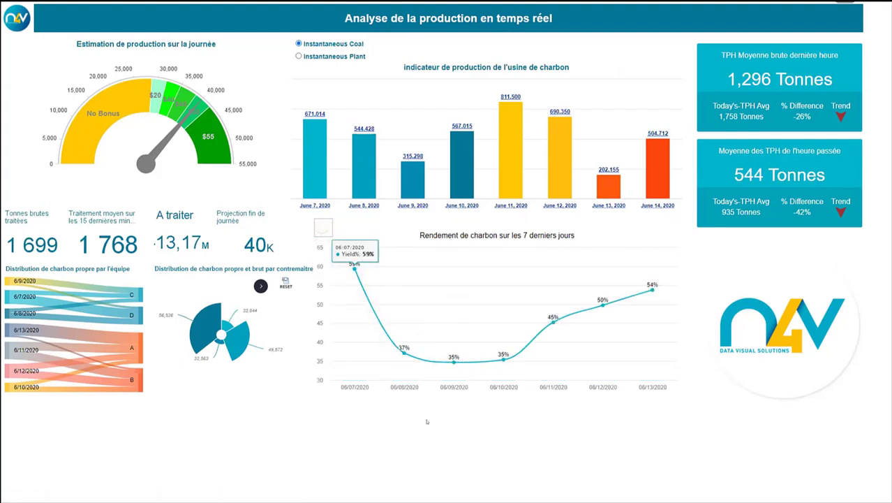
# Step: Change the seven-day coal yield chart to an area chart
pyautogui.click(324, 227)
pyautogui.click(367, 257)
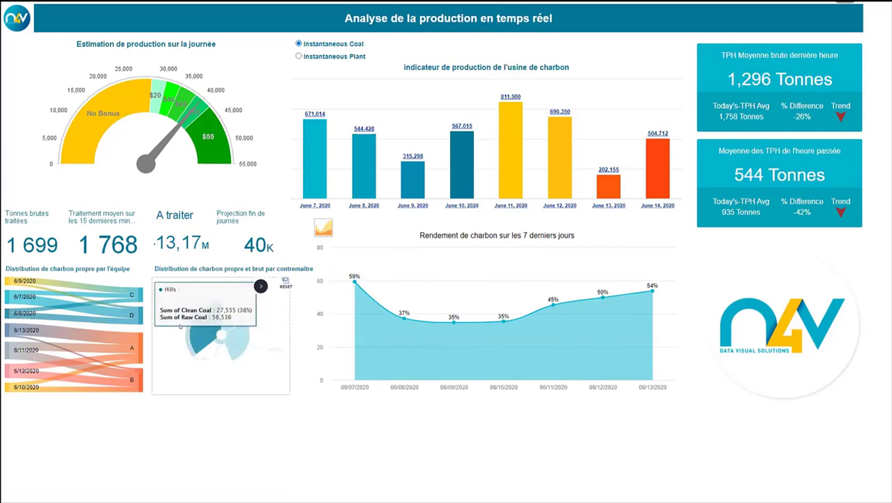
# Step: Open the production incidents dashboard and extend the trend chart's time range back to February 26, 2020
pyautogui.click(679, 8)
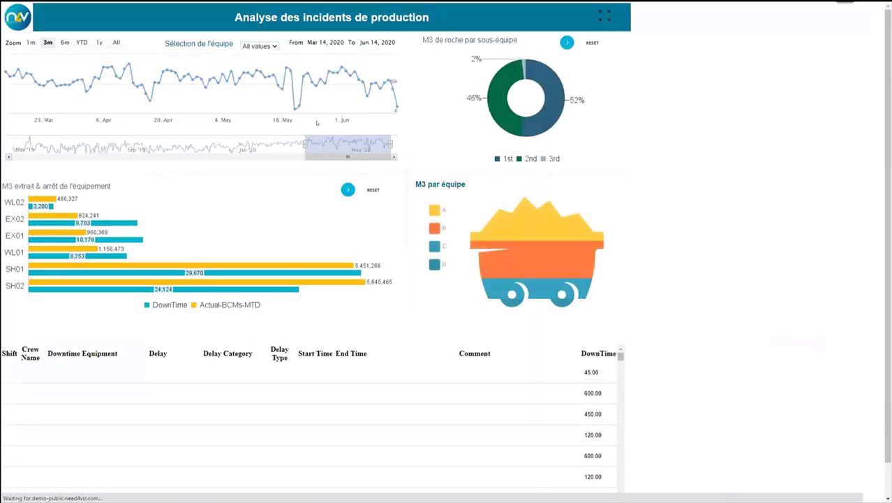
pyautogui.moveTo(303, 144)
pyautogui.mouseDown()
pyautogui.moveTo(166, 145)
pyautogui.moveTo(290, 144)
pyautogui.mouseUp()
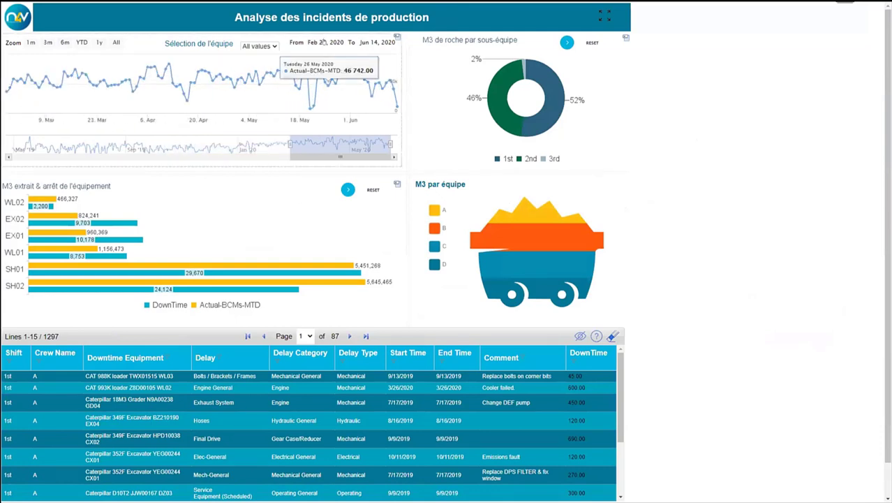
# Step: Browse the months in the trend chart's start-date calendar and close it
pyautogui.click(347, 42)
pyautogui.click(349, 43)
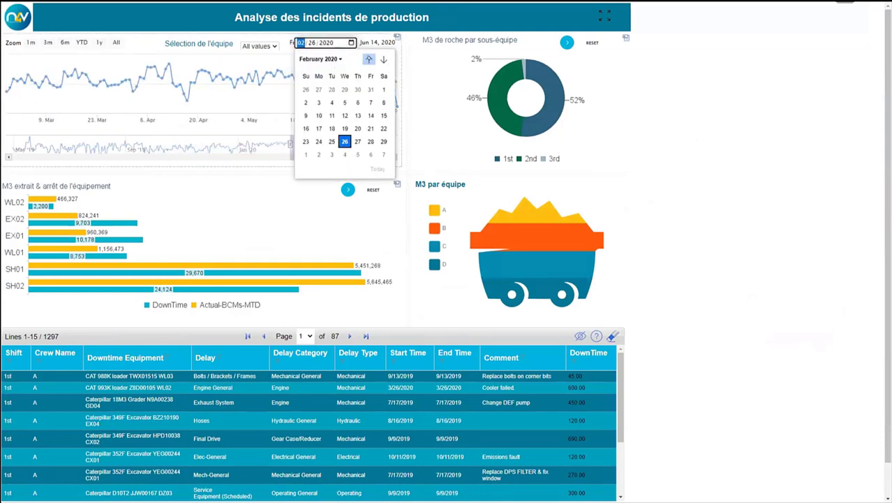
pyautogui.click(369, 59)
pyautogui.click(384, 60)
pyautogui.click(728, 174)
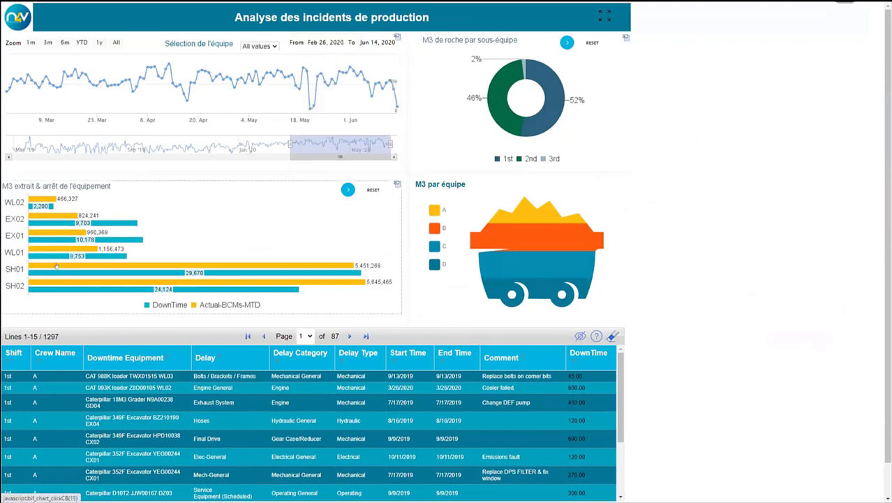
# Step: Select equipment SH01 and drill its downtime into Mechanical and Gear Case/Reducer to inspect the pie slices
pyautogui.click(94, 265)
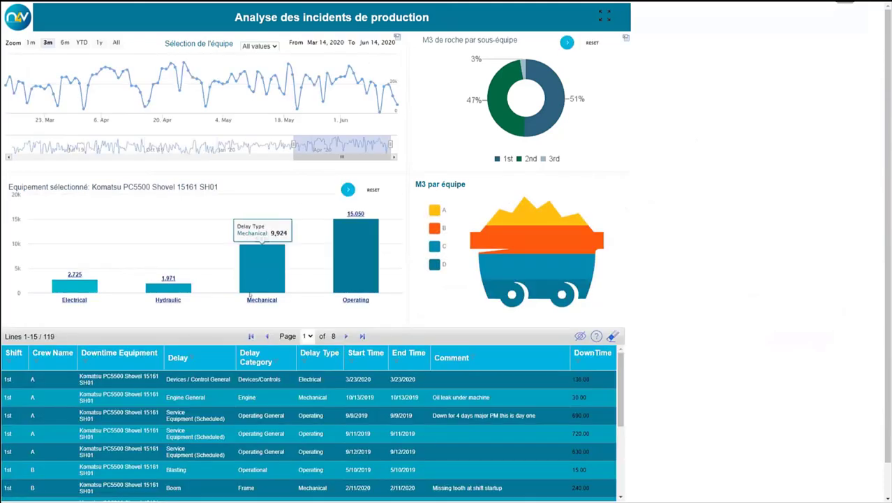
pyautogui.click(278, 271)
pyautogui.click(262, 279)
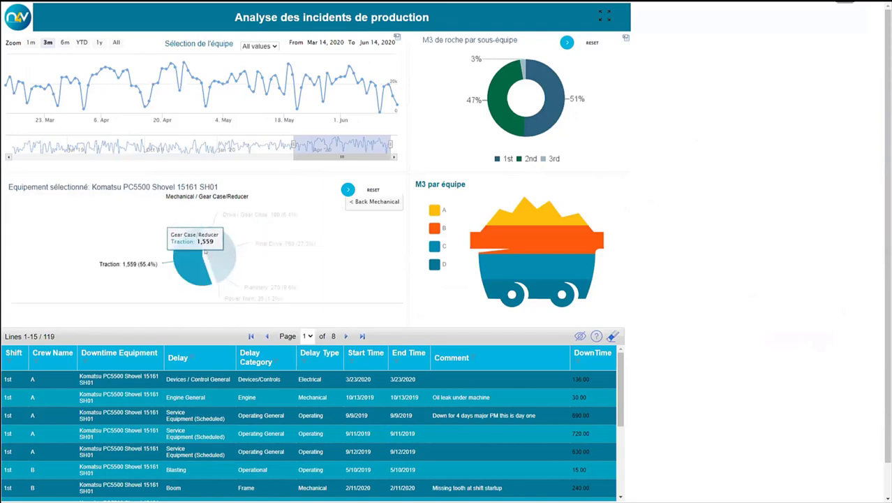
pyautogui.moveTo(226, 259)
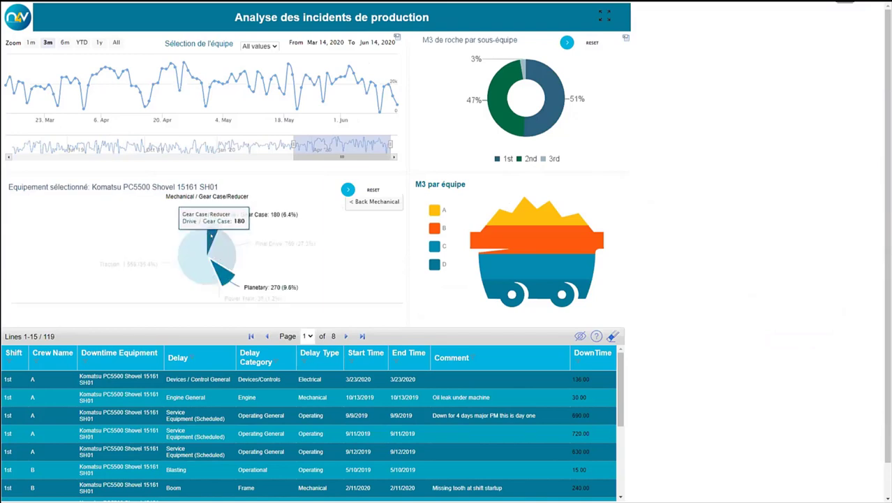
# Step: Bring the downtime chart back up to the delay types and reset the equipment selection
pyautogui.click(375, 201)
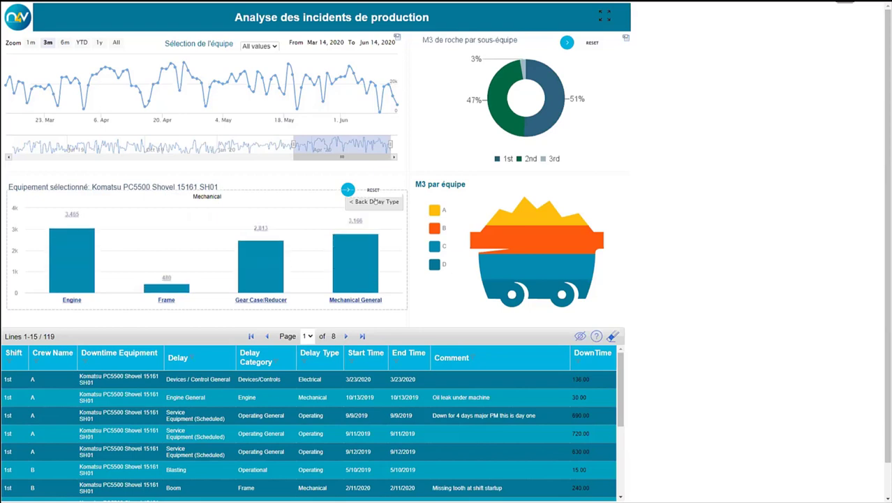
pyautogui.click(365, 201)
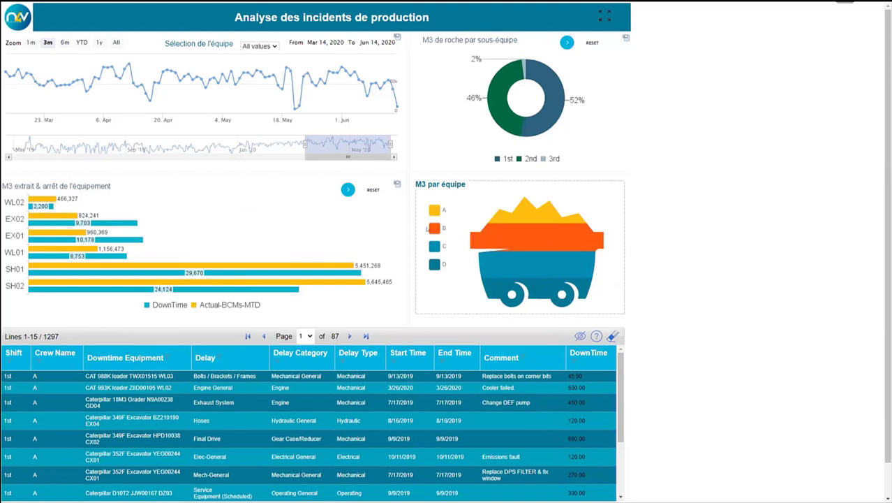
# Step: Toggle teams B, C and A off and on again in the M3 par équipe chart
pyautogui.click(429, 228)
pyautogui.click(434, 227)
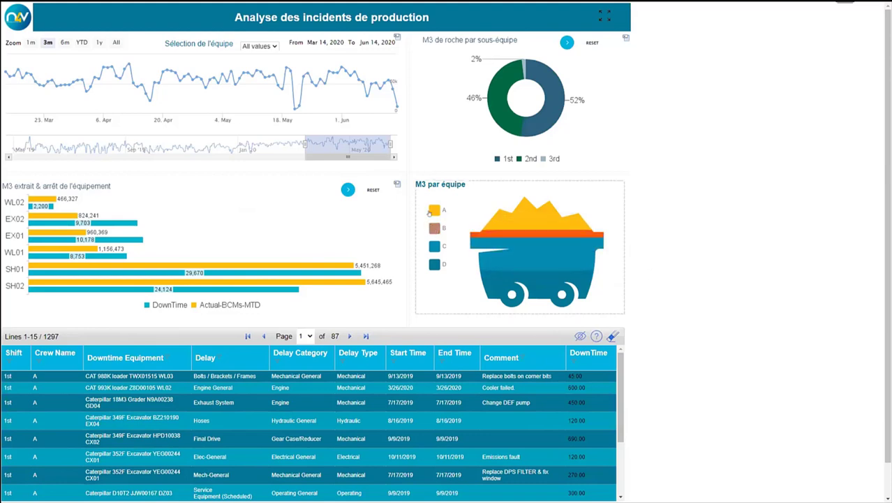
pyautogui.click(430, 246)
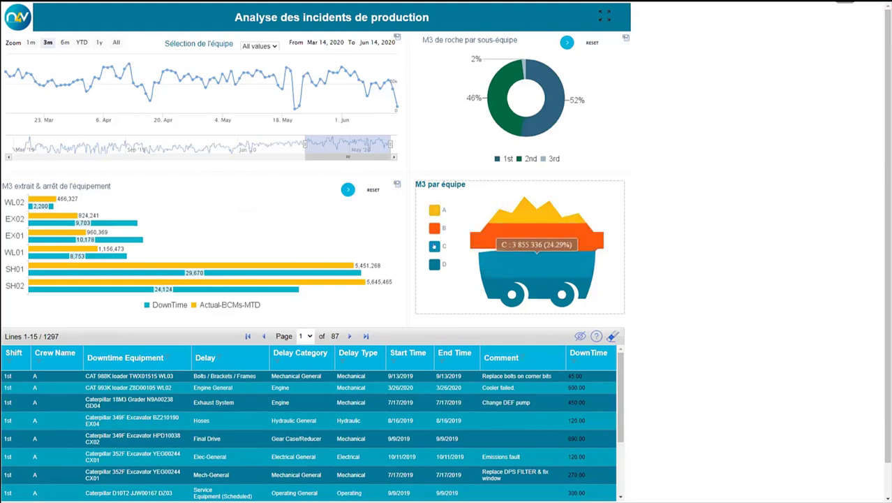
pyautogui.click(430, 246)
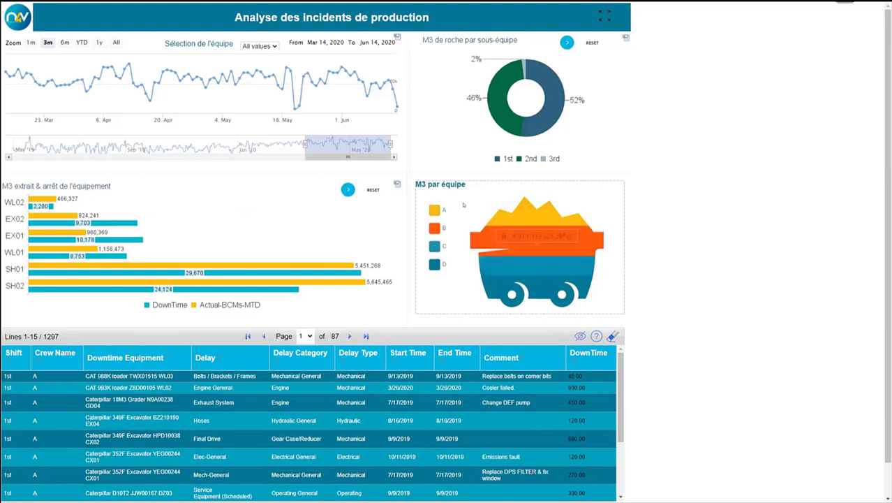
pyautogui.click(434, 209)
pyautogui.click(434, 210)
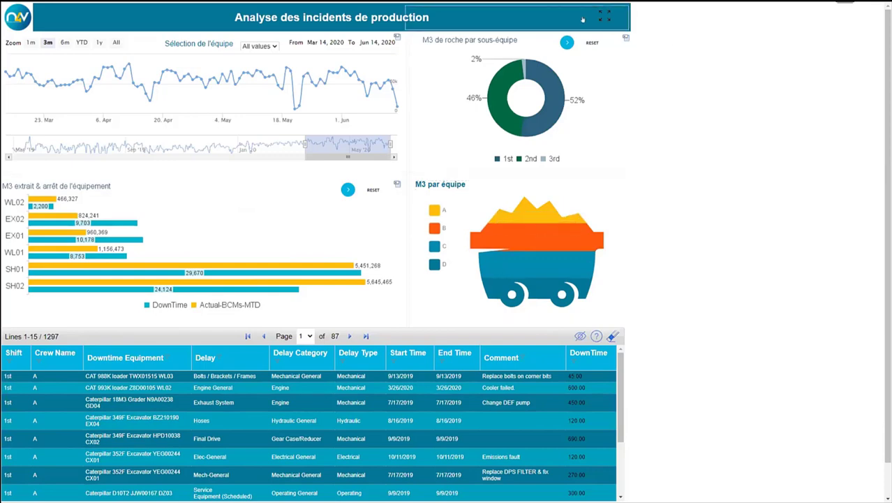
# Step: Page through the downtime table to page 5, jump to the last page and return to the first
pyautogui.click(335, 74)
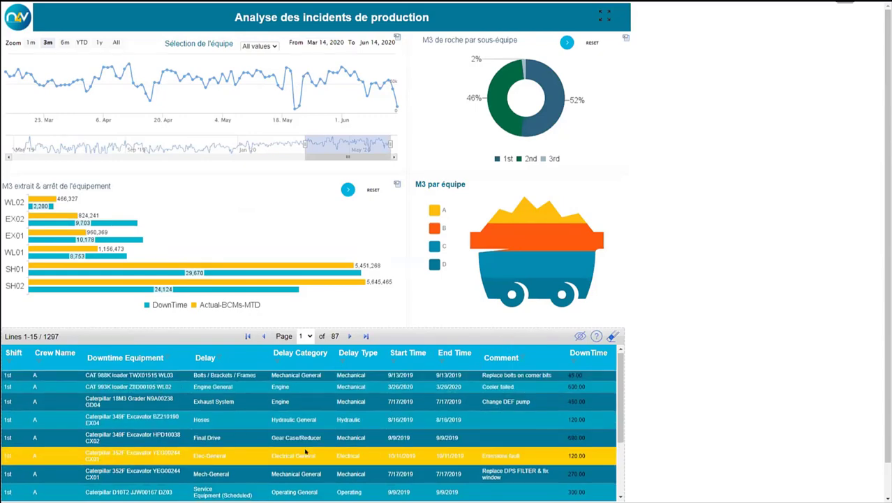
pyautogui.click(349, 336)
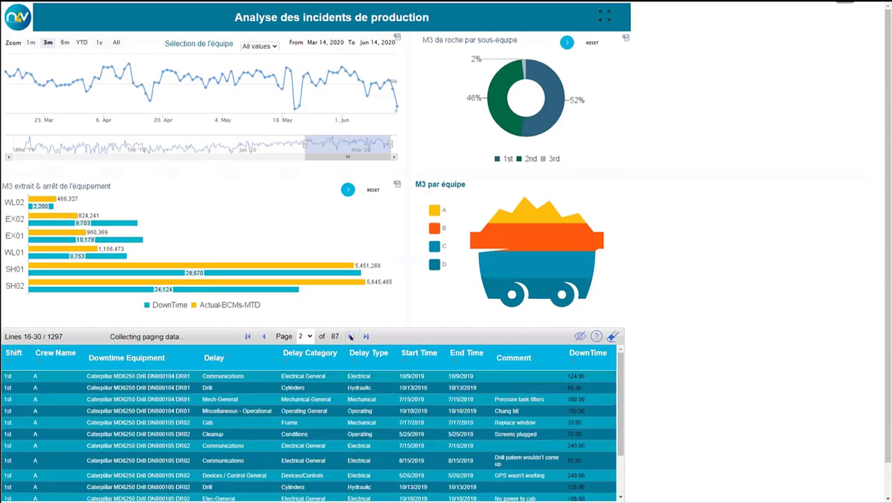
pyautogui.click(349, 336)
pyautogui.click(349, 335)
pyautogui.click(350, 336)
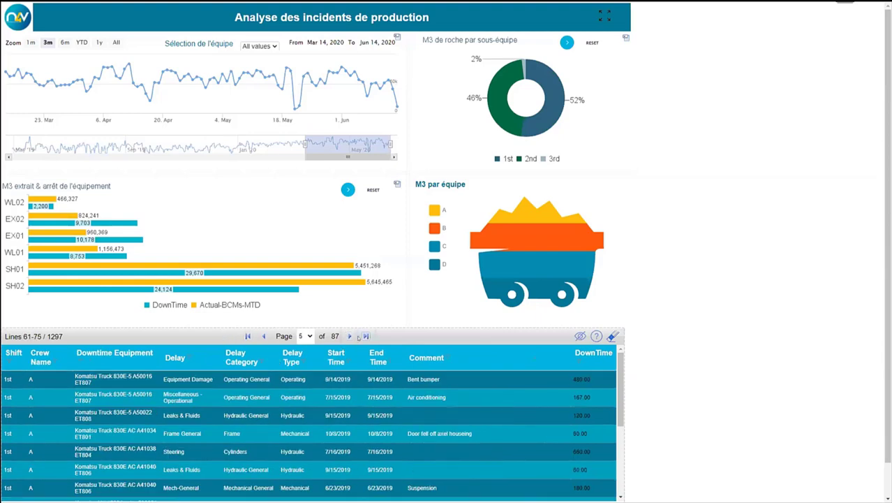
pyautogui.click(366, 336)
pyautogui.click(247, 335)
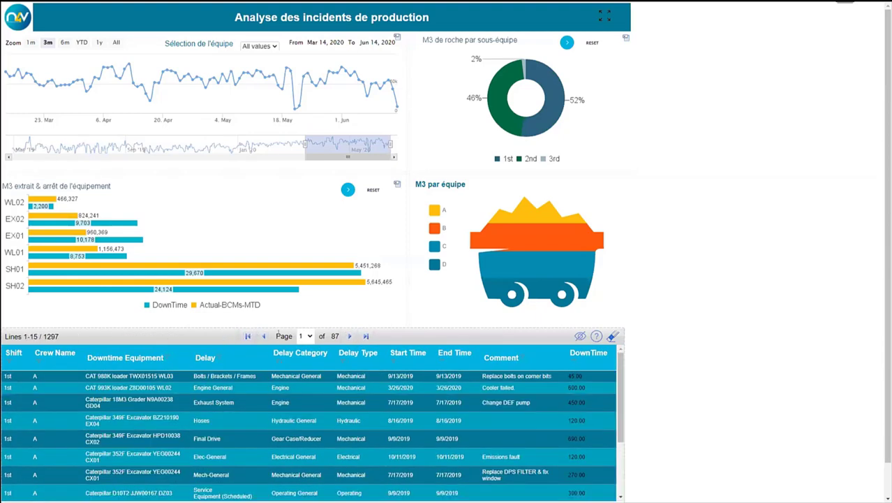
# Step: Filter the downtime table by crew B and clear that filter again
pyautogui.moveTo(35, 363)
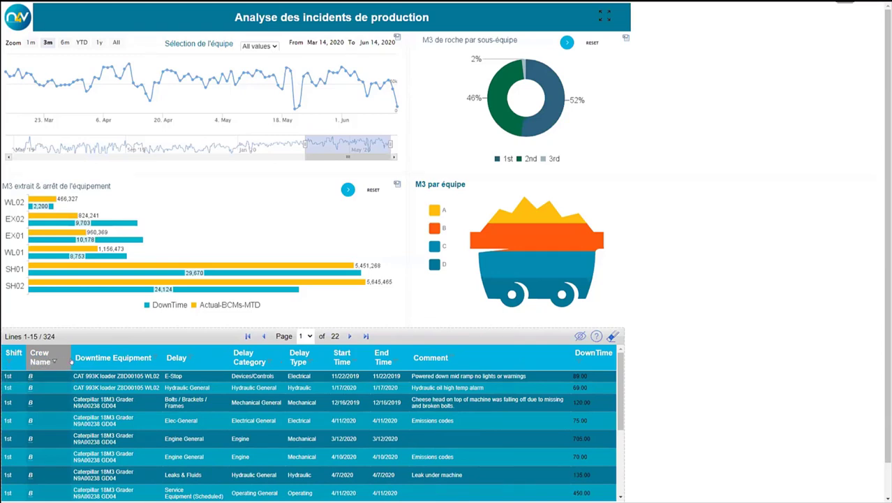
pyautogui.press('BackSpace')
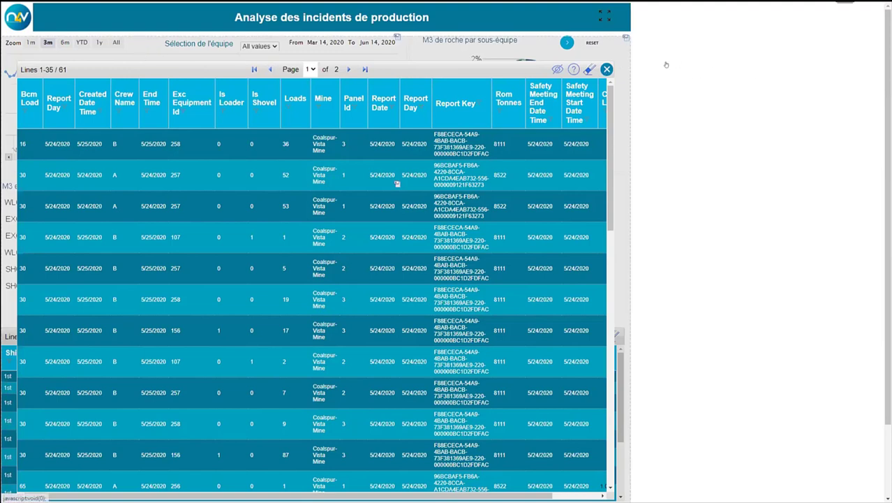
# Step: Close the detail table for May 24, 2020 and leave the full-screen view
pyautogui.click(607, 70)
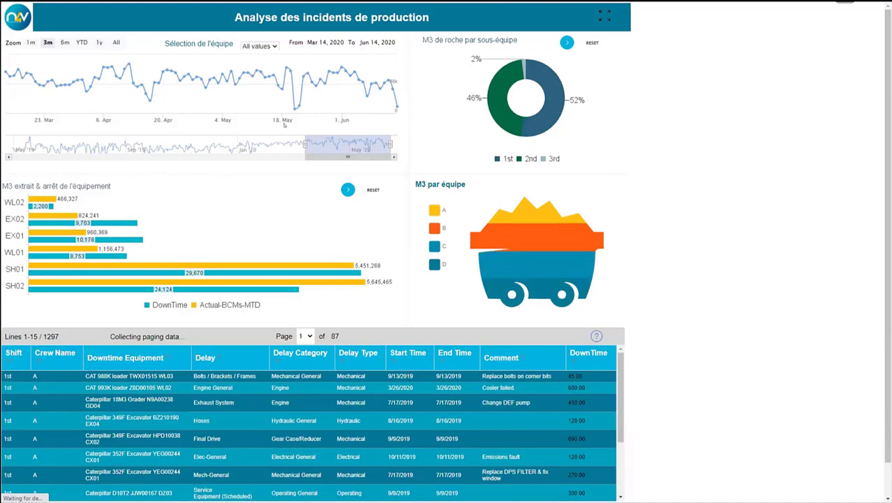
pyautogui.press('Escape')
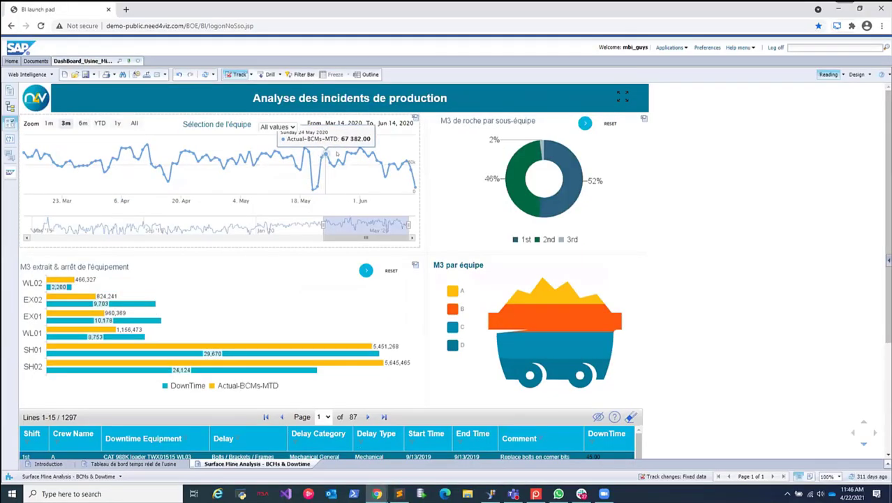
# Step: Open the detail records for the May 24, 2020 point of the trend chart and switch the report to Design mode
pyautogui.click(338, 146)
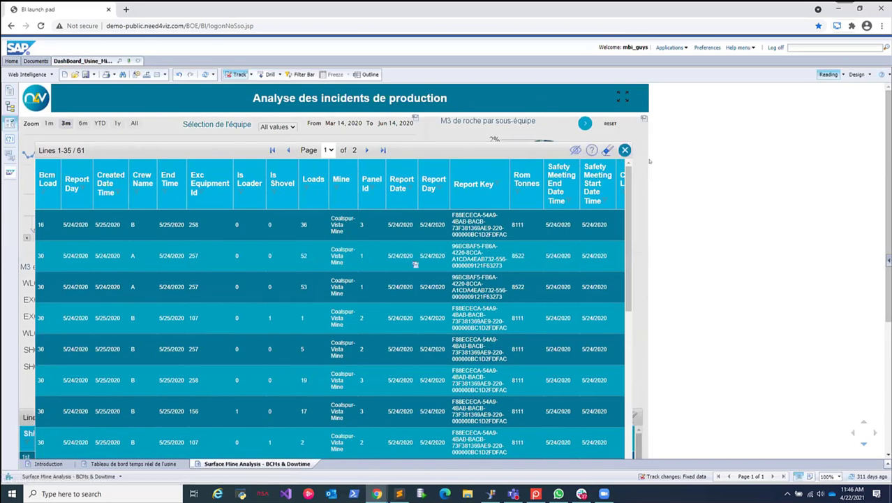
pyautogui.click(857, 74)
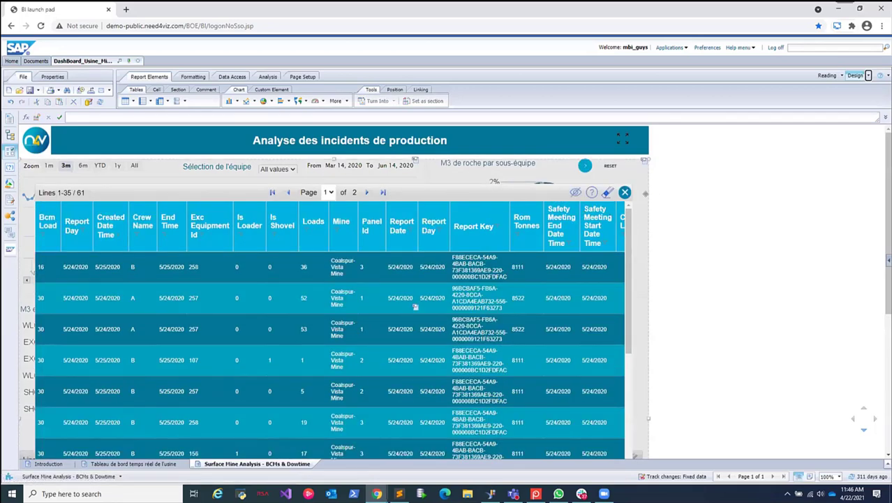
# Step: Open the detail table's Format Custom Element settings and show the Modal options of its extended parameters
pyautogui.rightClick(650, 204)
pyautogui.click(693, 340)
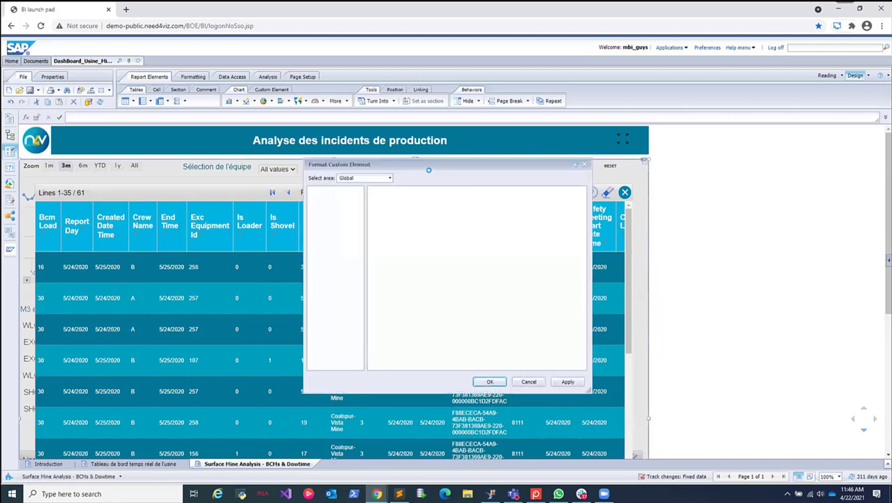
pyautogui.click(389, 178)
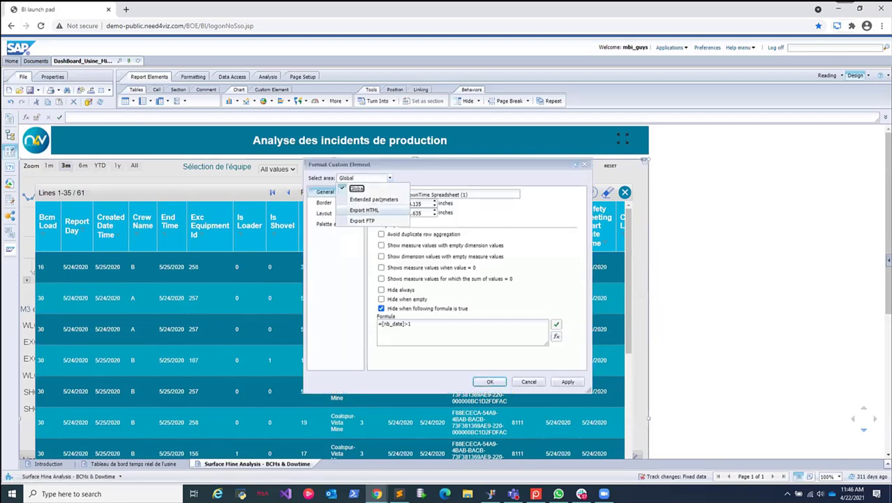
pyautogui.click(382, 200)
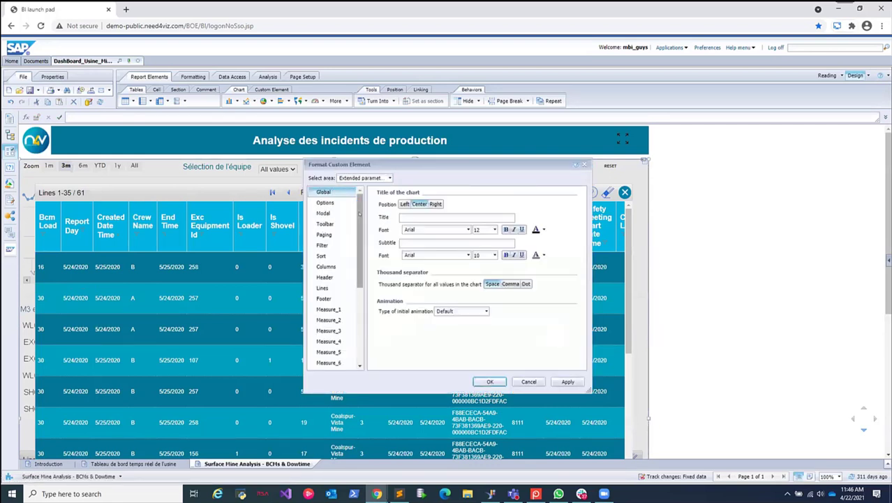
pyautogui.click(323, 212)
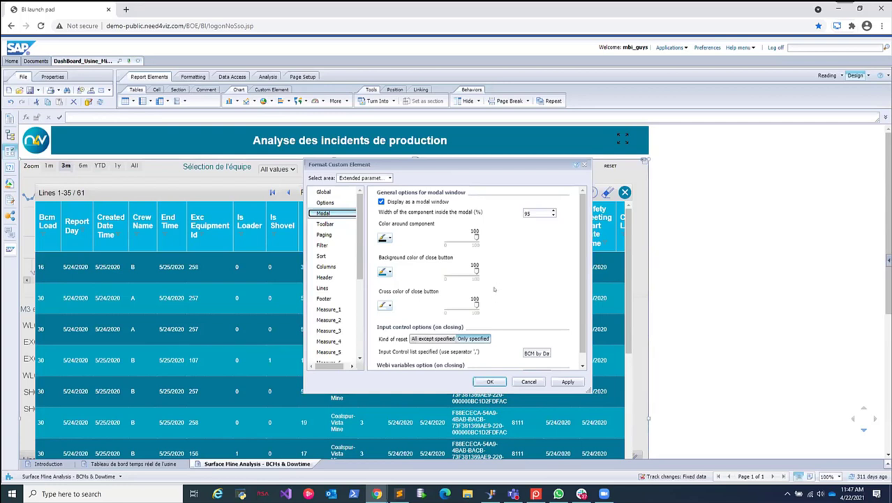
pyautogui.scroll(-1, 494, 289)
pyautogui.scroll(1, 493, 289)
# Step: Set the width of the detail table inside its modal window to 80%
pyautogui.click(536, 213)
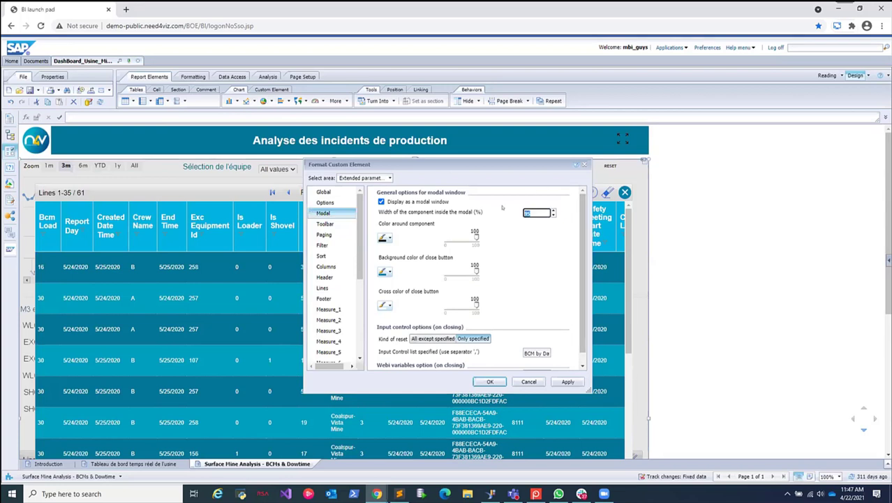
pyautogui.press('BackSpace')
pyautogui.write('80')
pyautogui.scroll(-2, 562, 331)
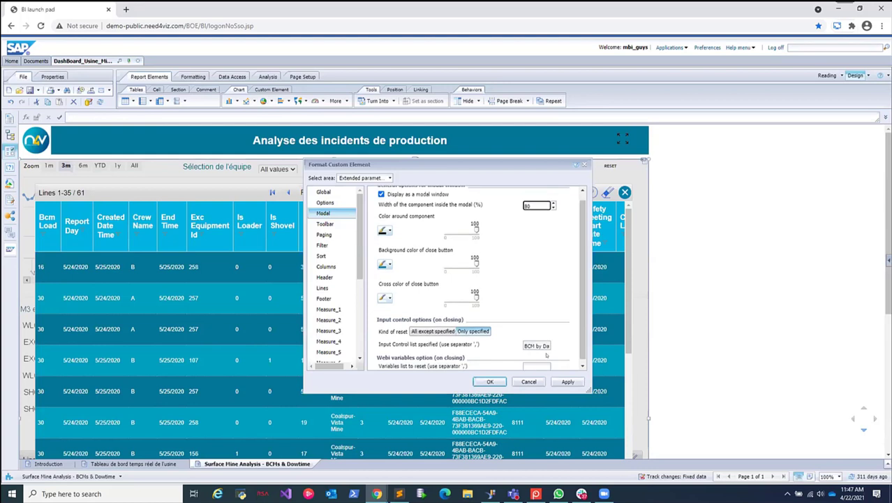
pyautogui.scroll(2, 454, 300)
# Step: Change the background color of the modal's close button to the recently used reddish brown and accept the format settings
pyautogui.click(389, 273)
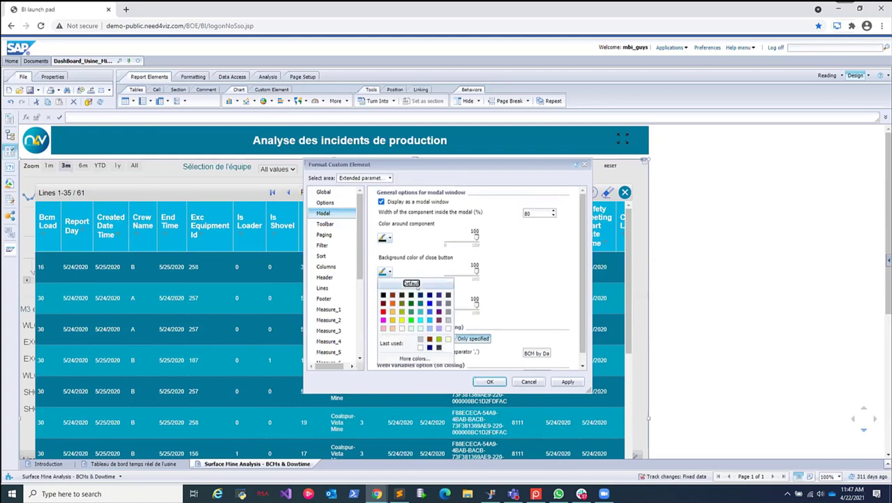
pyautogui.click(429, 339)
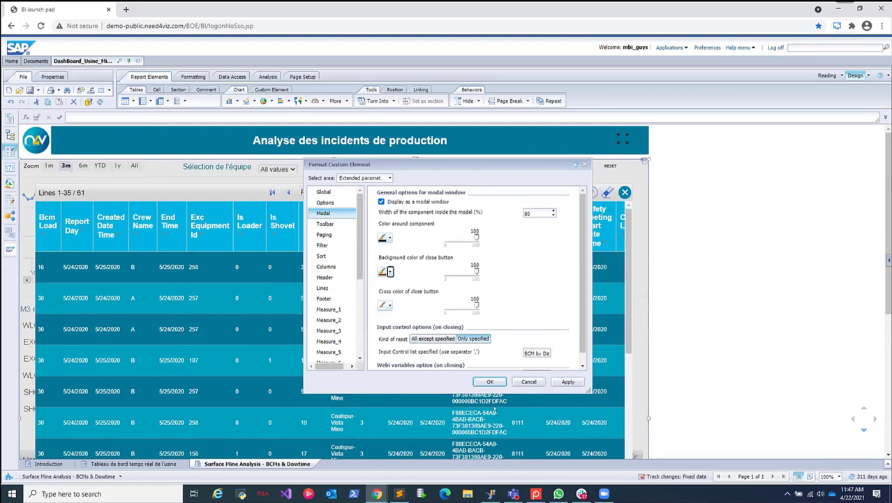
pyautogui.click(396, 203)
pyautogui.click(491, 381)
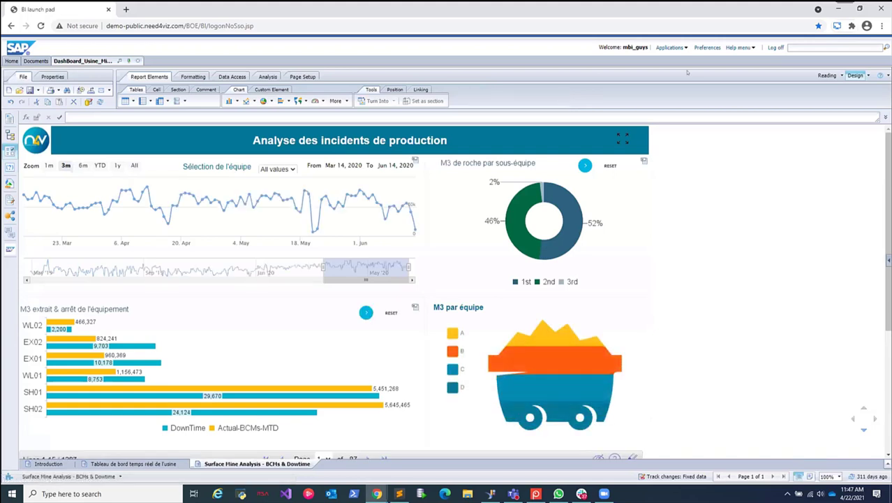
# Step: Filter the dashboard to crew B and review the Actual-BCMs-MTD by Seam treemap and the downtime table
pyautogui.click(278, 168)
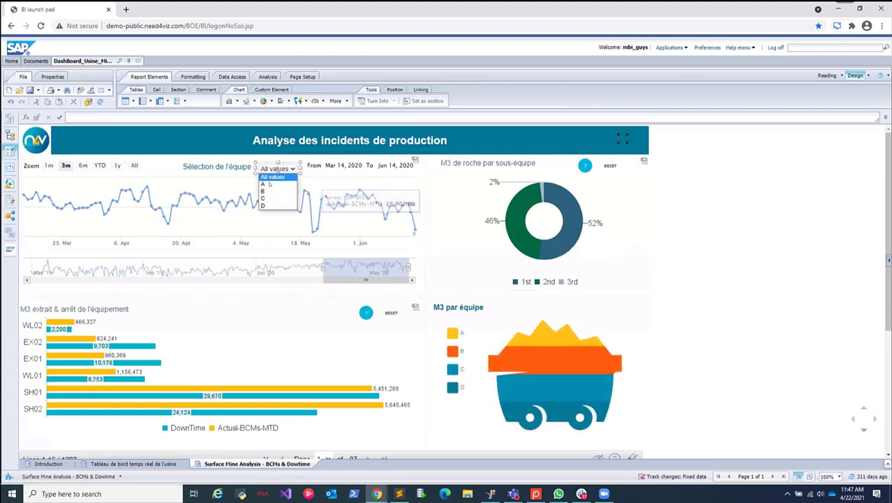
pyautogui.click(270, 191)
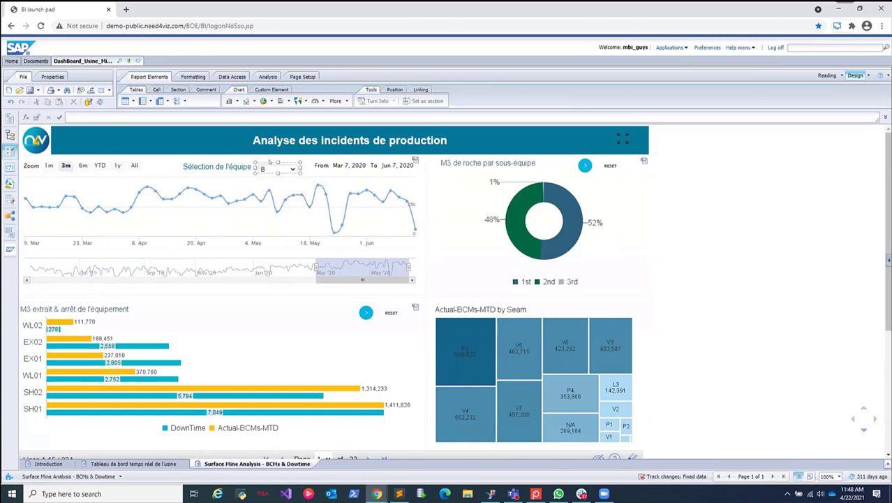
pyautogui.scroll(-1, 335, 210)
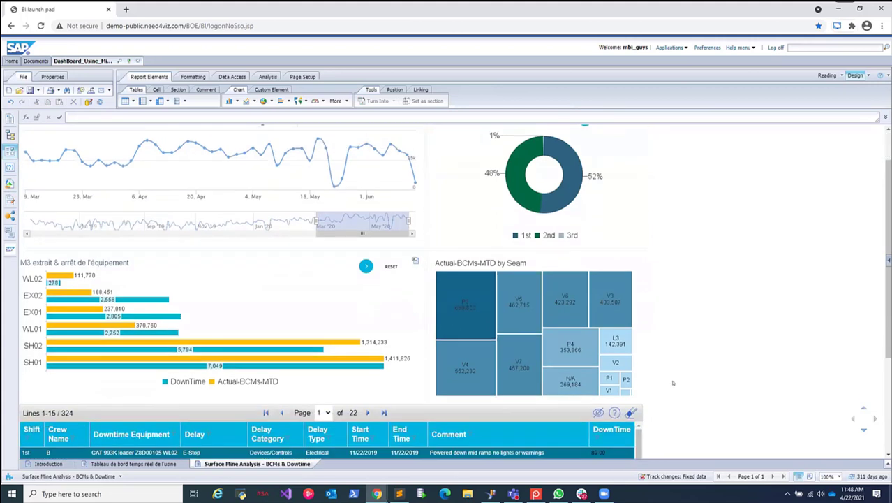
pyautogui.click(467, 258)
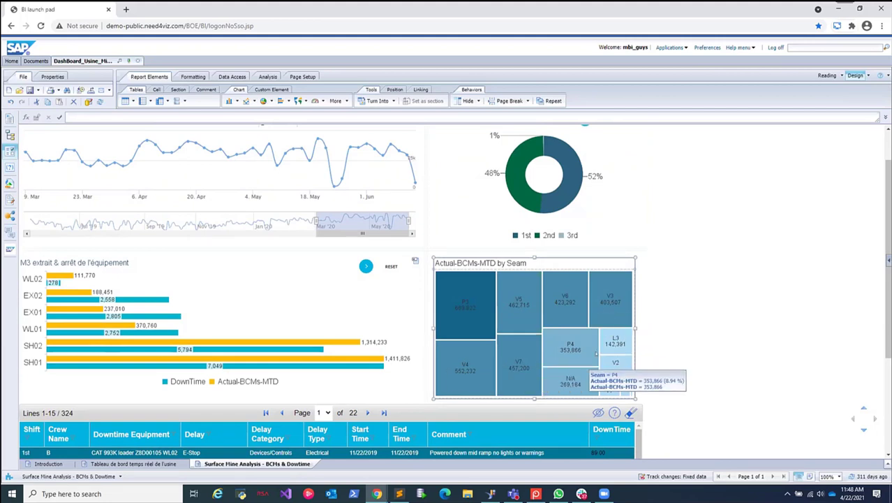
pyautogui.click(638, 294)
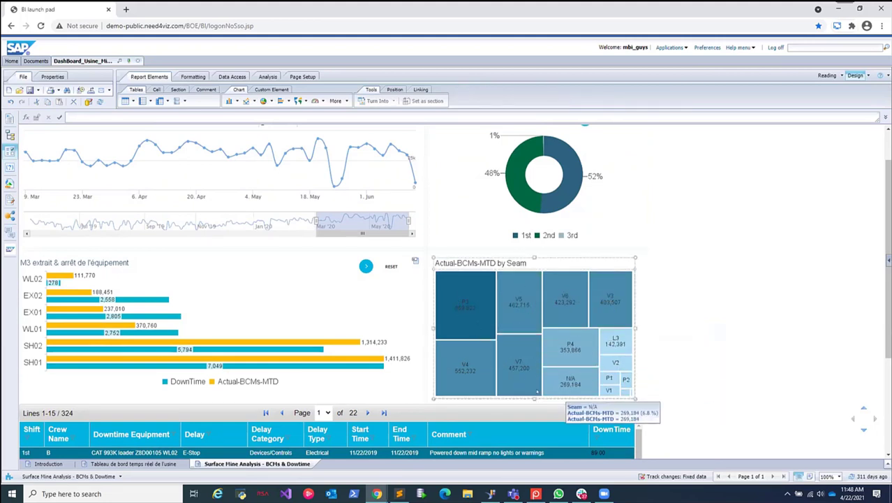
pyautogui.scroll(-3, 655, 385)
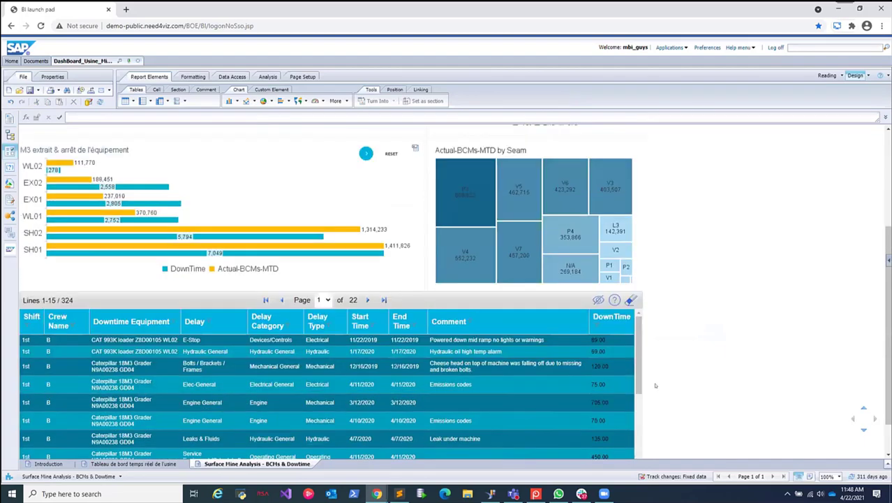
pyautogui.scroll(5, 671, 383)
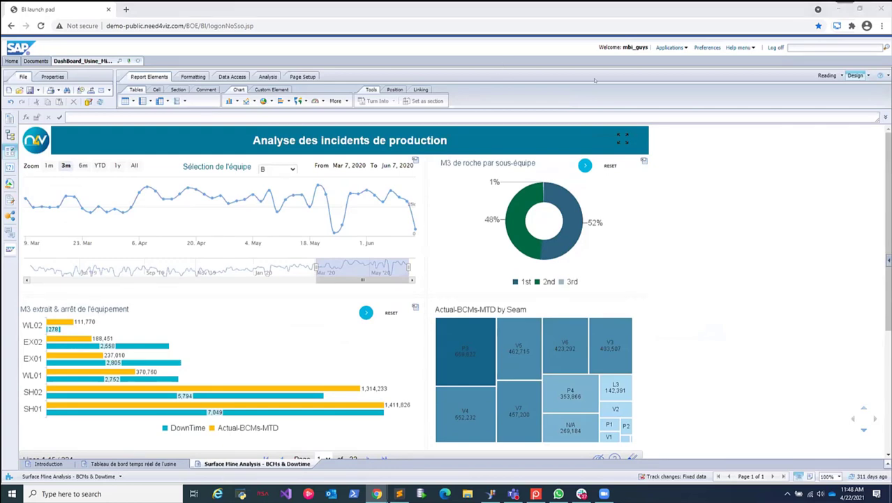
# Step: Switch to the Fair Share Inventory Trending Dashboard window, show it full screen and look over its content
pyautogui.hotkey('alt', 'Tab')
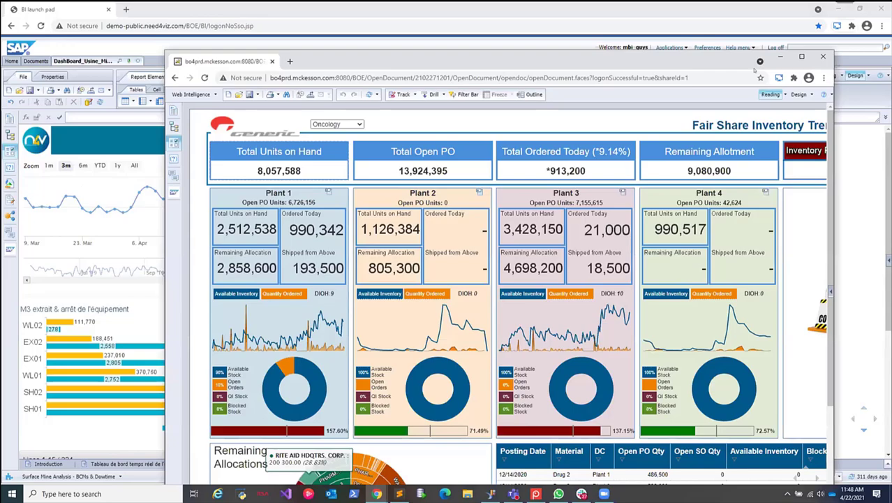
pyautogui.press('F11')
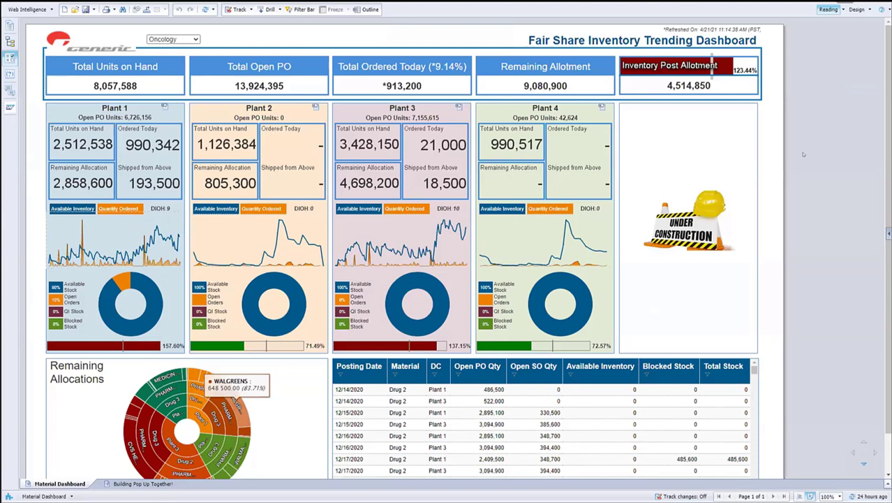
pyautogui.click(469, 389)
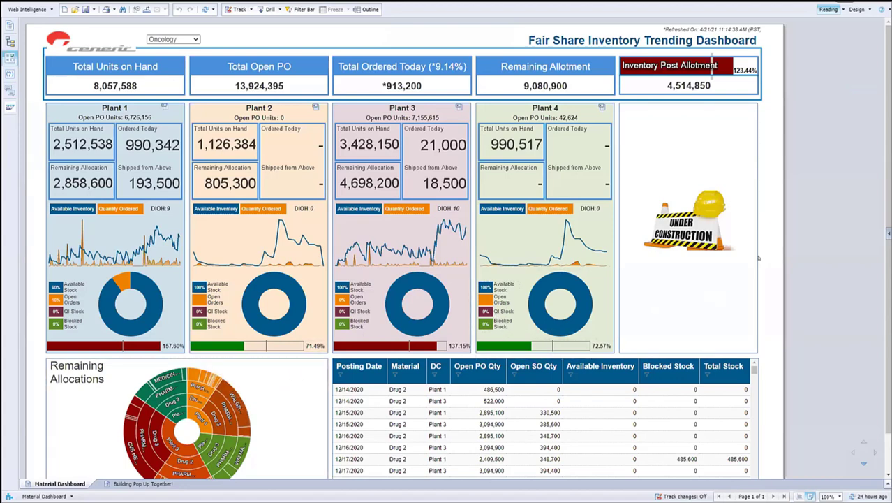
pyautogui.scroll(-1, 757, 294)
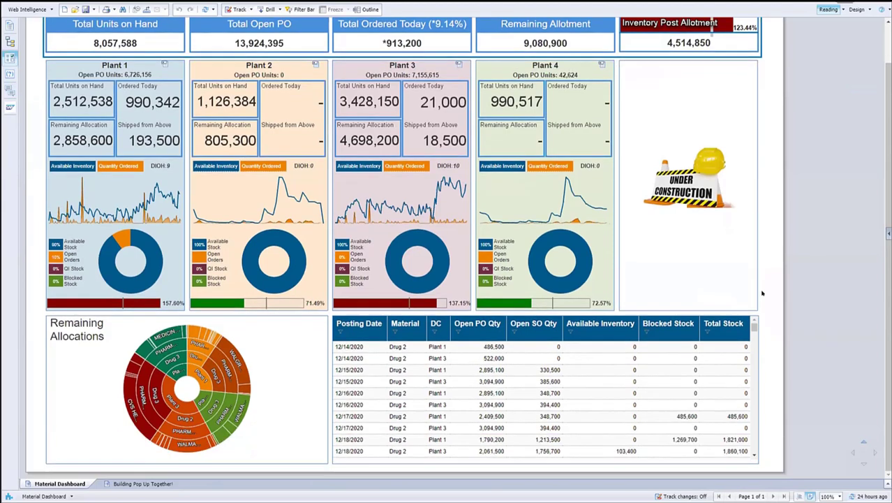
pyautogui.scroll(1, 758, 293)
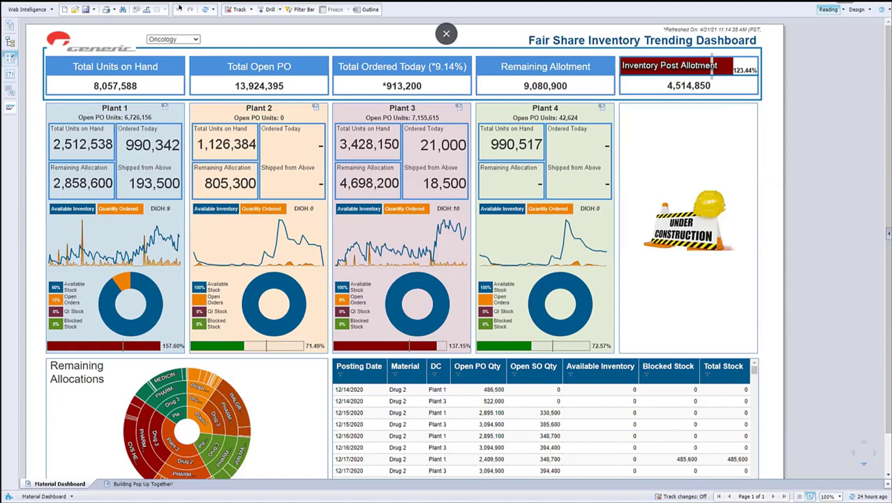
# Step: Filter the inventory dashboard to Drug Name 2 and look through the posting date table
pyautogui.click(188, 39)
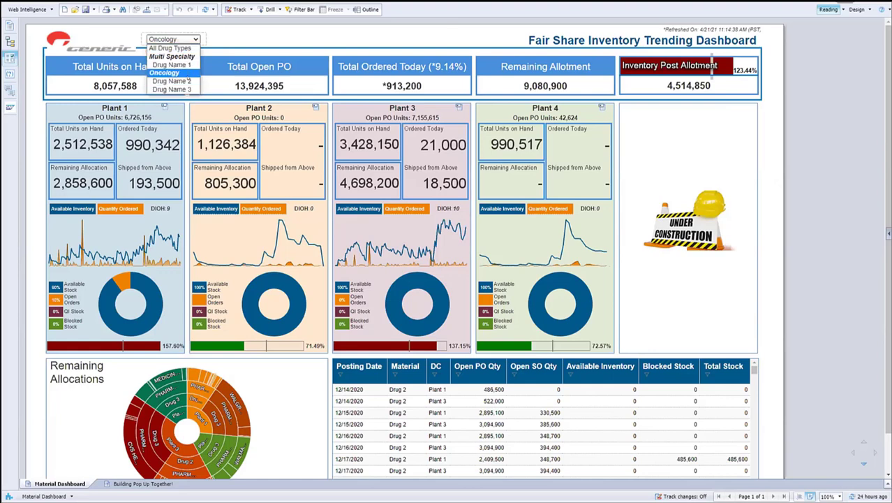
pyautogui.click(188, 72)
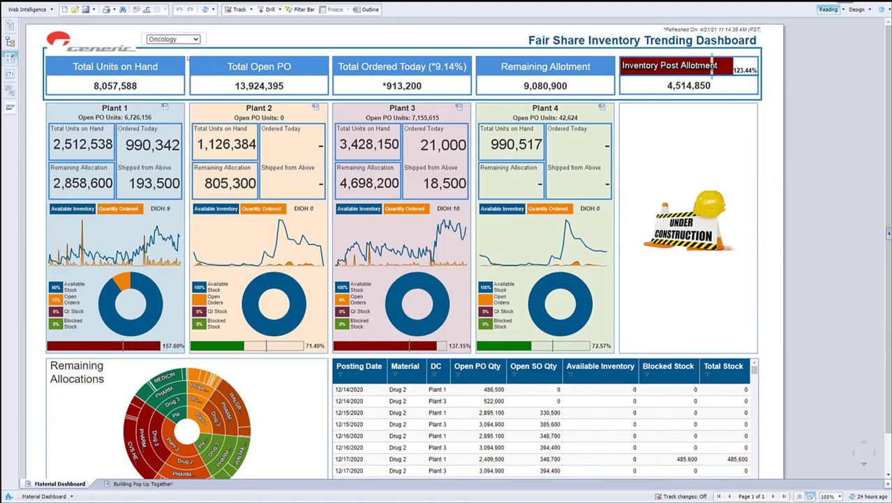
pyautogui.scroll(-1, 187, 41)
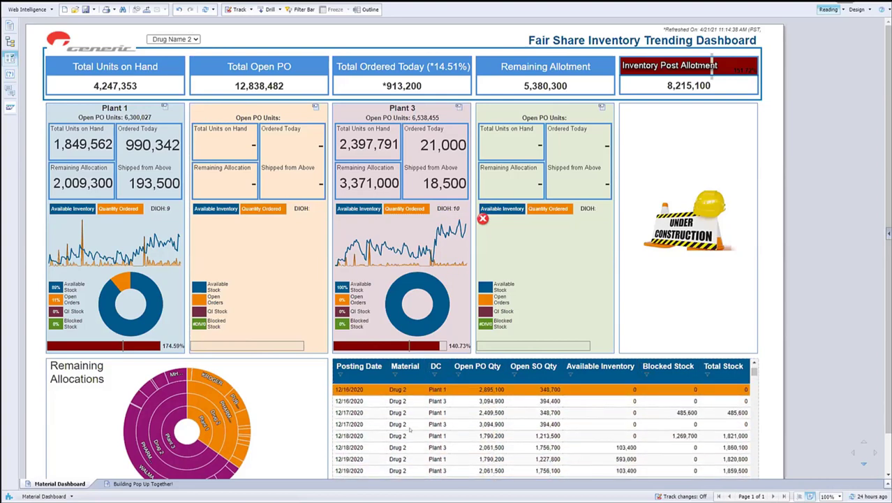
pyautogui.scroll(-2, 285, 408)
pyautogui.scroll(2, 285, 408)
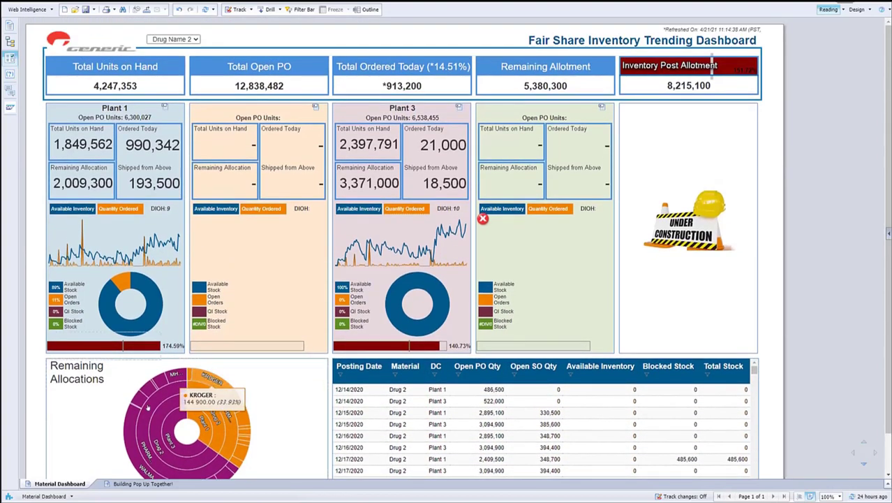
# Step: Drill the Remaining Allocations chart into Plant 1 / Drug 2 and go back up to all plants
pyautogui.click(191, 394)
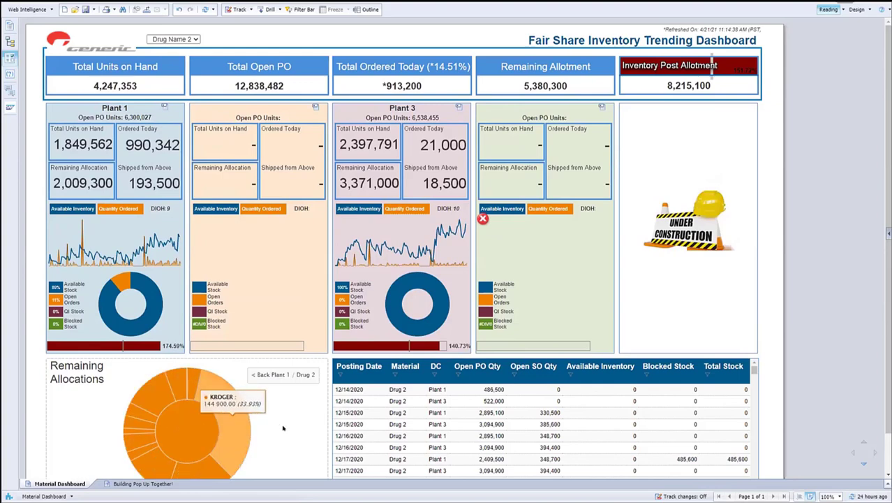
pyautogui.scroll(-1, 204, 422)
pyautogui.scroll(1, 204, 422)
pyautogui.click(286, 375)
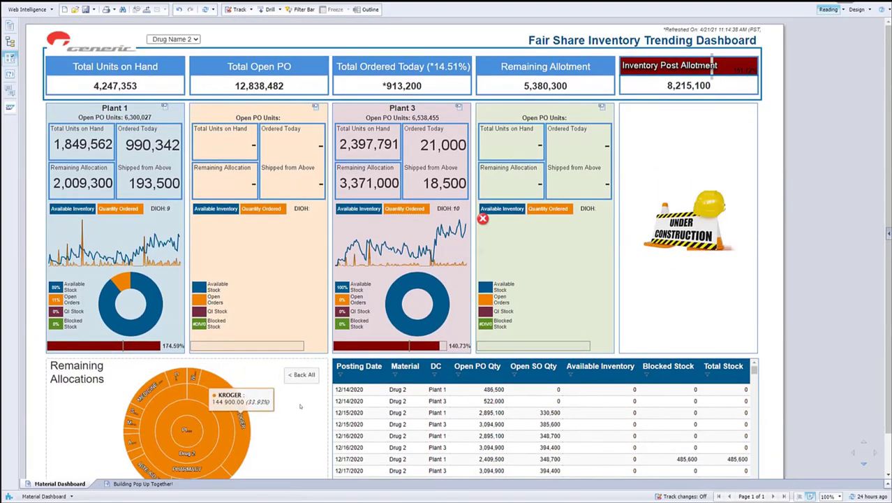
pyautogui.click(296, 376)
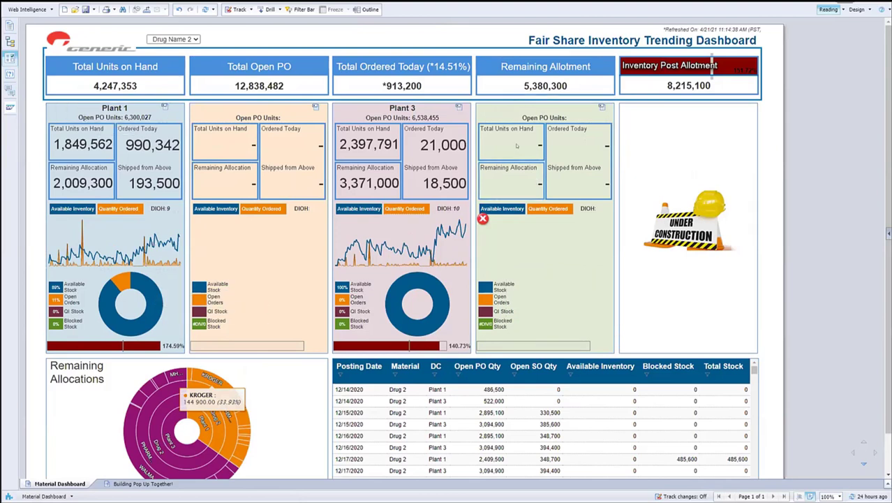
# Step: Filter the inventory dashboard to Drug Name 3, and set the filter back to the Oncology group
pyautogui.click(177, 39)
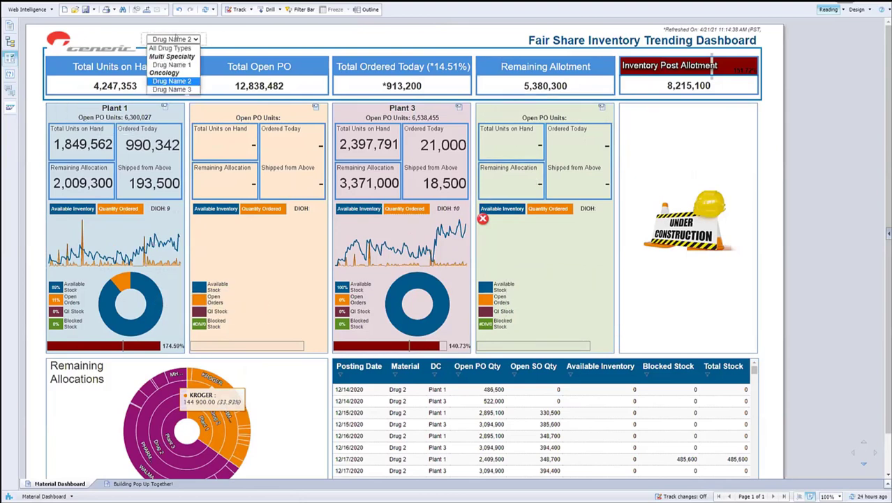
pyautogui.click(180, 87)
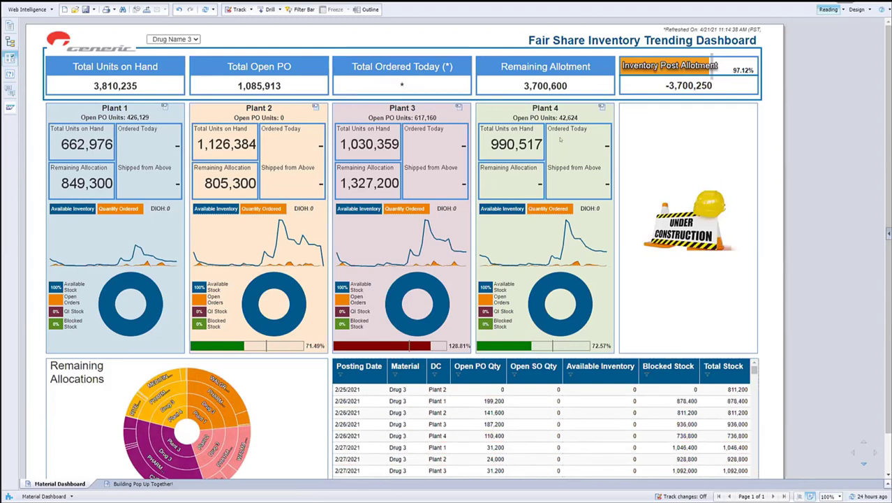
pyautogui.click(183, 41)
pyautogui.click(176, 75)
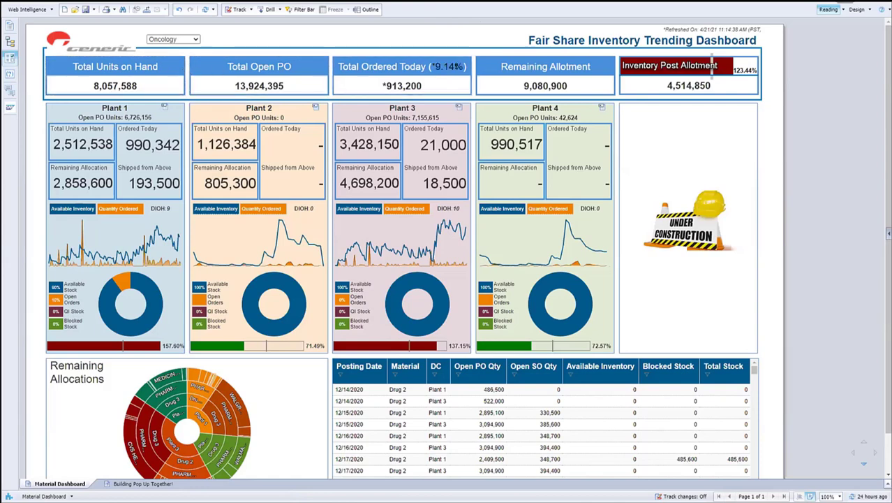
# Step: Drill the Remaining Allocations chart into Plant 3 and down to the pharmacy allocations of its Drug 3
pyautogui.moveTo(454, 66)
pyautogui.moveTo(392, 81)
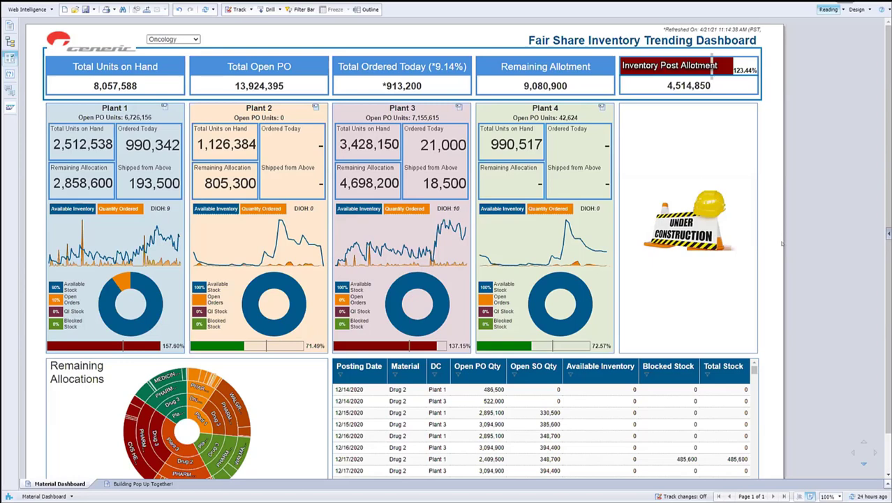
pyautogui.scroll(-1, 774, 250)
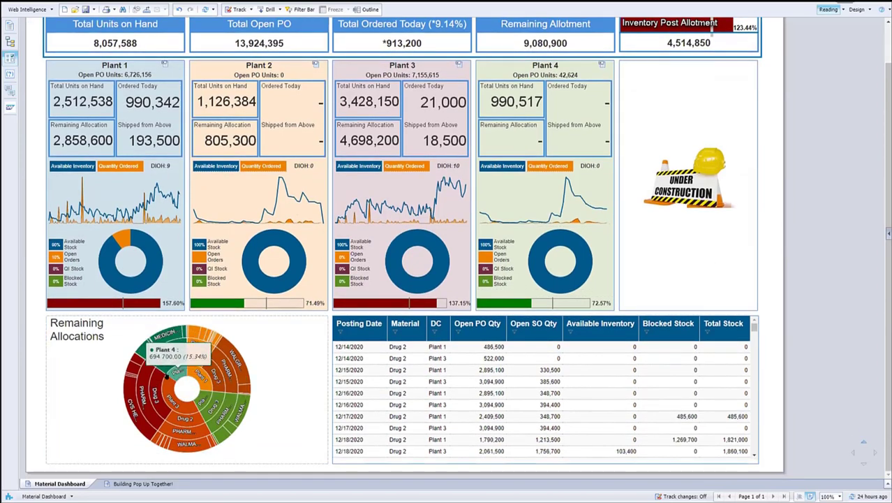
pyautogui.click(163, 398)
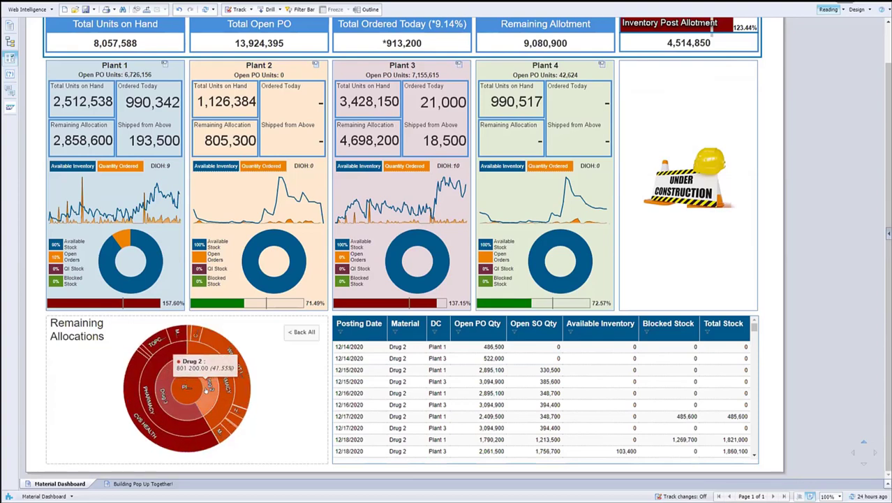
pyautogui.click(155, 415)
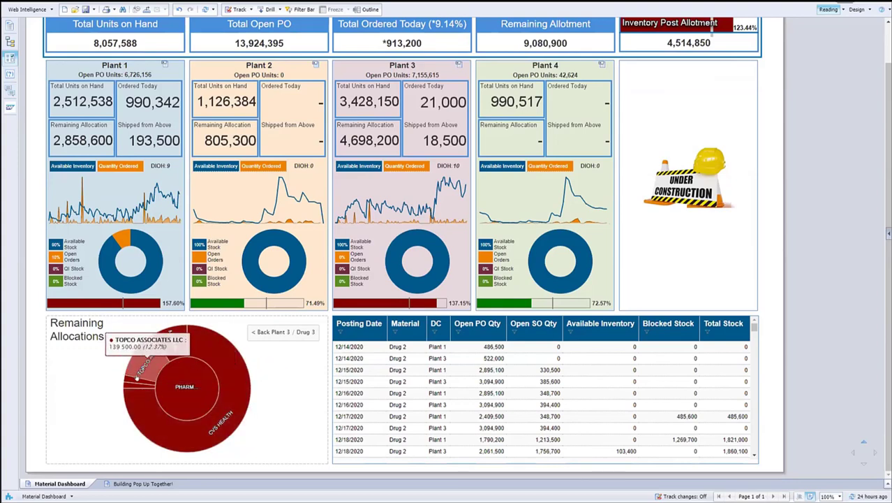
# Step: Bring the Remaining Allocations chart from Plant 3 / Drug 3 back up to the level of all plants
pyautogui.click(191, 393)
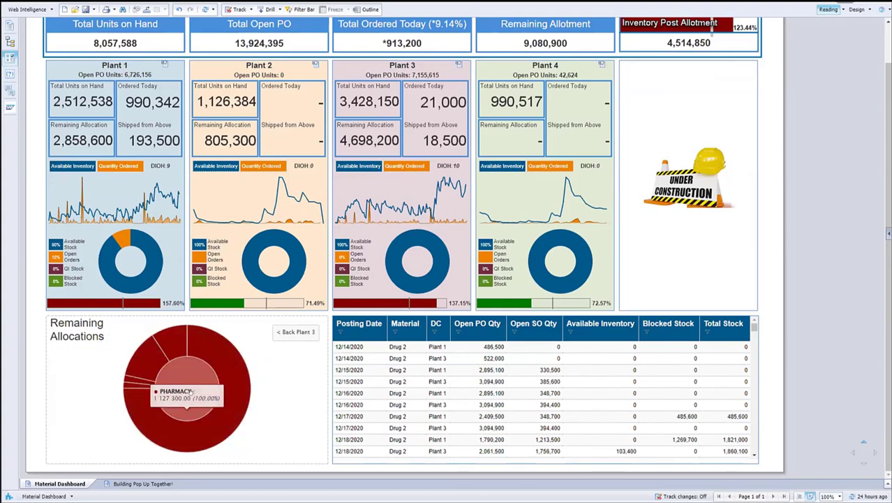
pyautogui.click(191, 392)
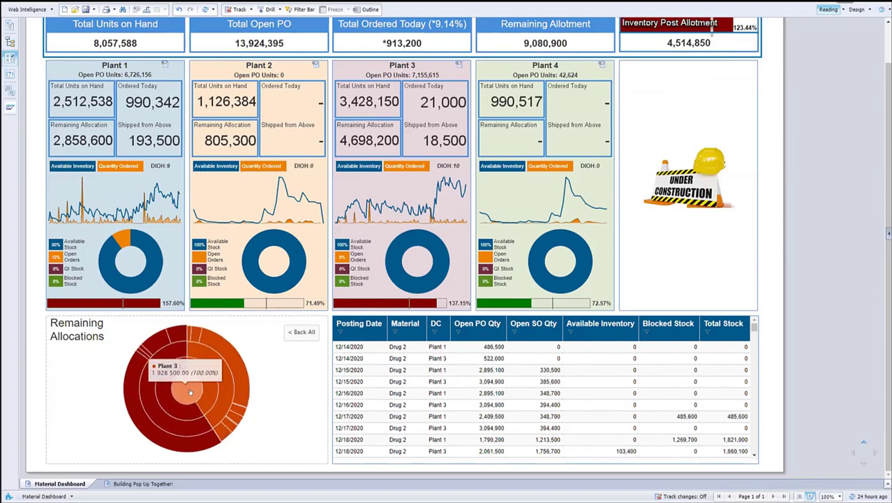
pyautogui.click(191, 392)
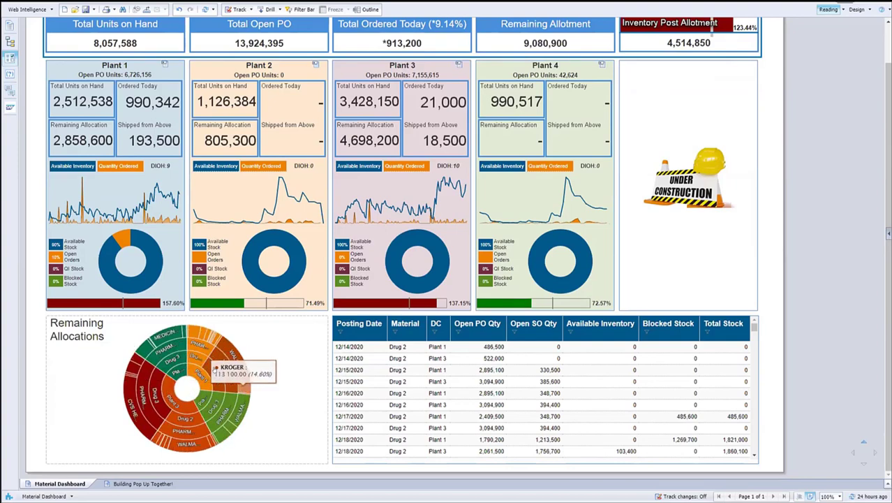
# Step: Drill the Remaining Allocations chart into the pharmacy allocations of Plant 1 / Drug 2 and return to all plants
pyautogui.click(197, 344)
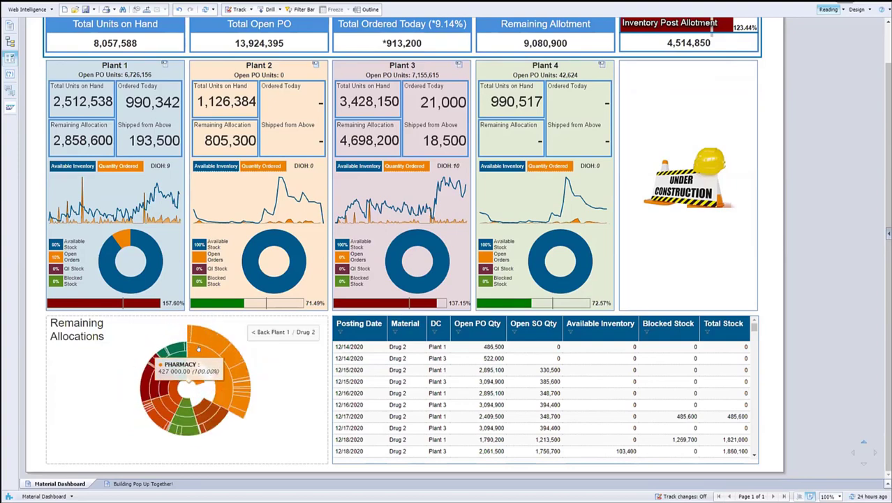
pyautogui.click(189, 385)
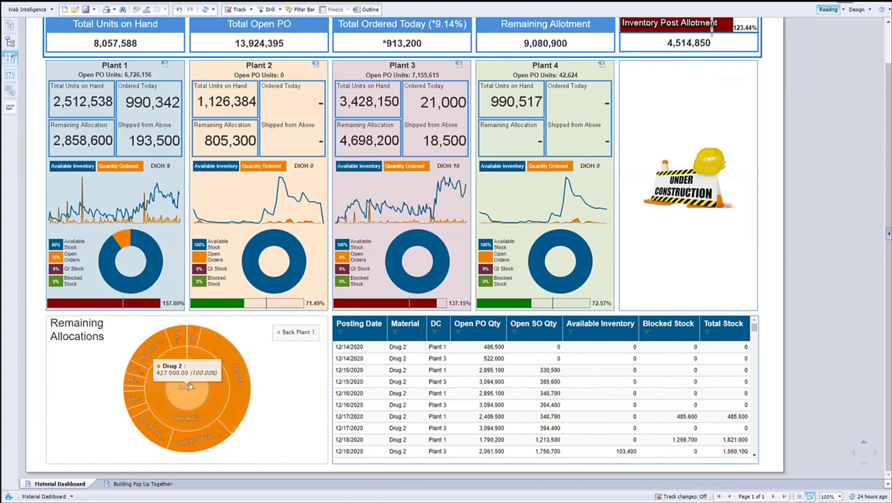
pyautogui.click(186, 386)
pyautogui.click(184, 387)
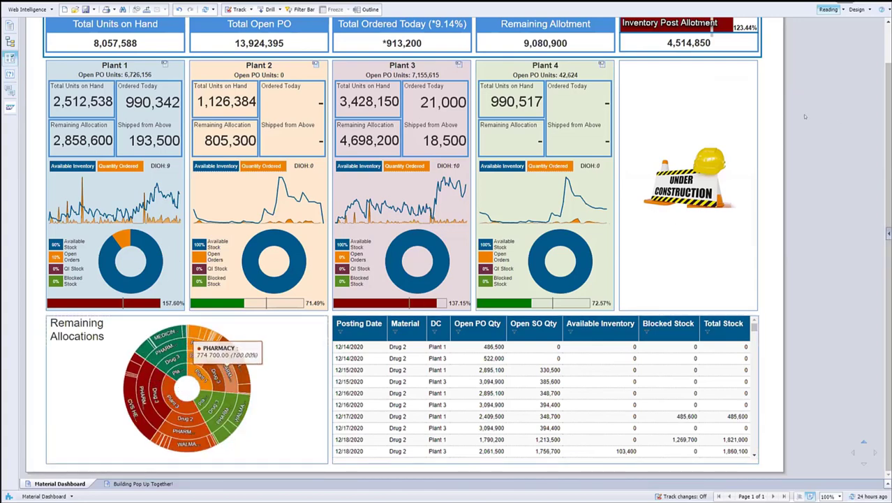
# Step: Put the inventory dashboard into Design mode and bring the mining report window to the front
pyautogui.scroll(2, 777, 132)
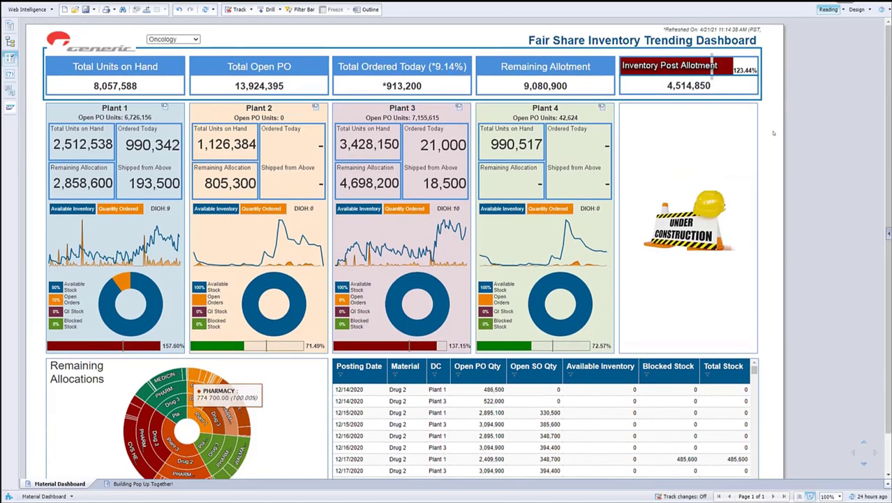
pyautogui.click(853, 10)
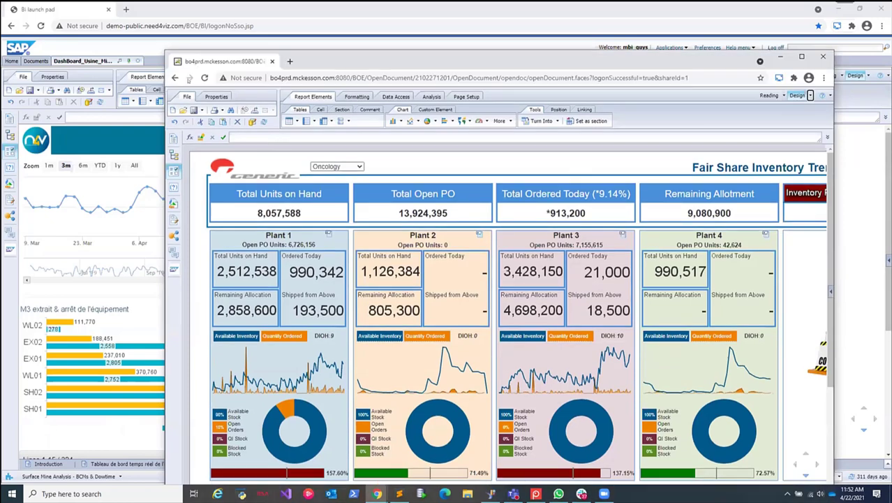
pyautogui.click(154, 64)
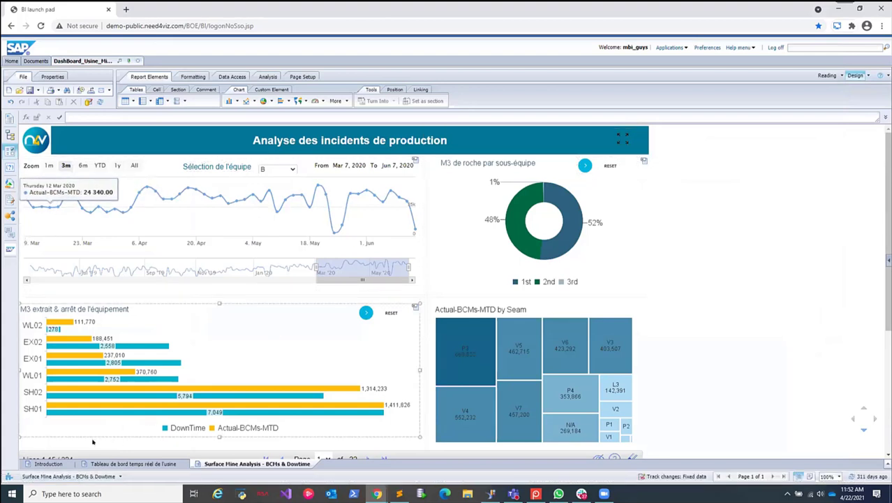
# Step: Display the mining report's Introduction page in full screen and leave full screen again
pyautogui.click(48, 464)
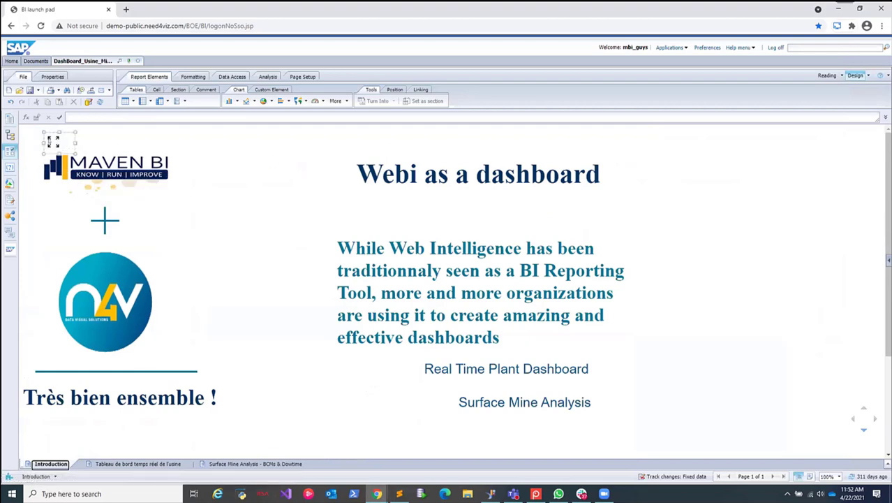
pyautogui.click(54, 142)
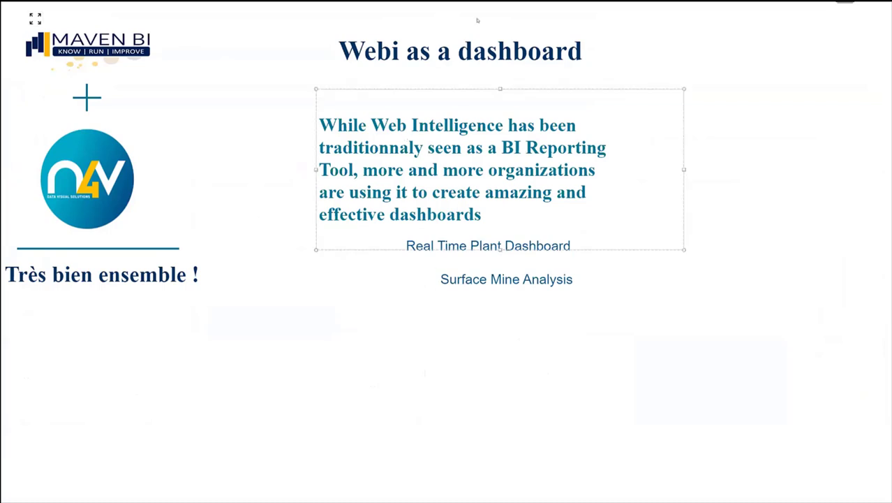
pyautogui.press('Escape')
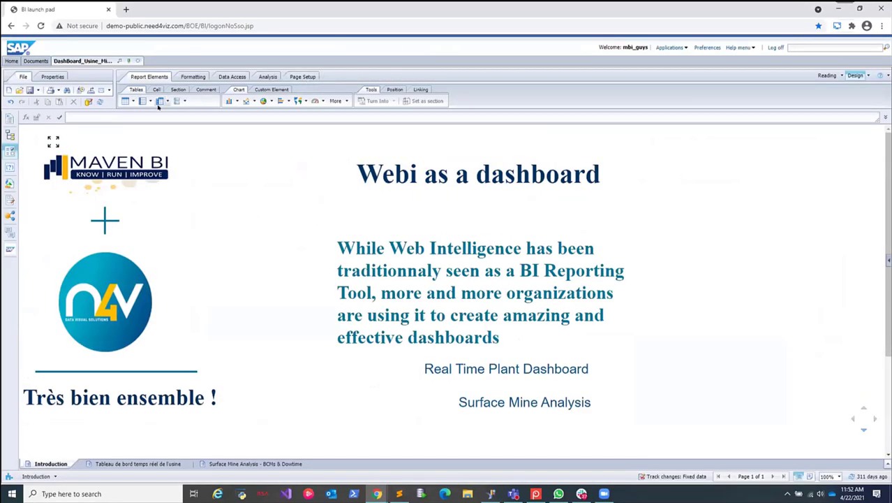
# Step: Switch back to the inventory dashboard window and show it in full screen in Reading mode
pyautogui.moveTo(377, 494)
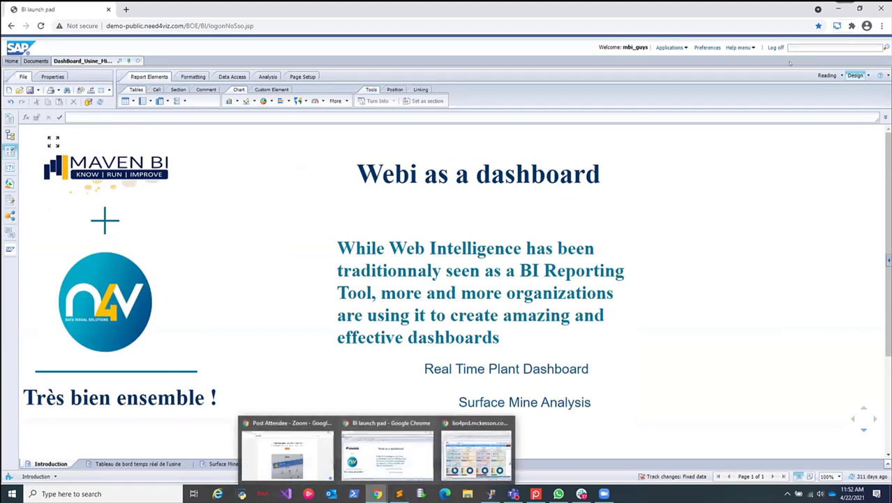
pyautogui.click(476, 454)
pyautogui.press('F11')
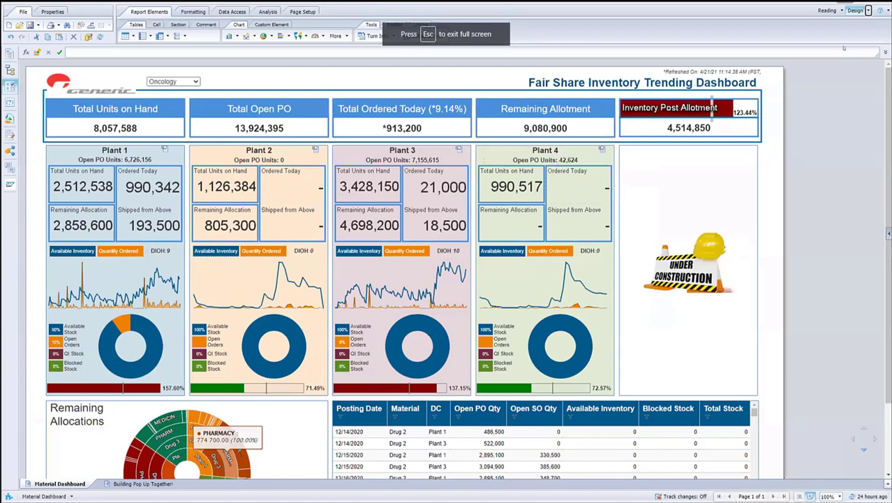
pyautogui.click(830, 11)
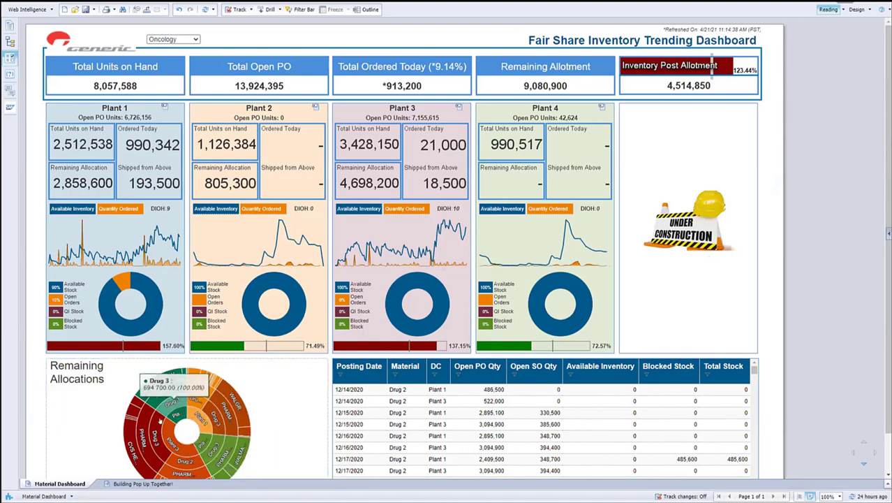
# Step: Drill the Remaining Allocations chart into Drug 3 of Plant 3 and go back up to Plant 3
pyautogui.click(151, 426)
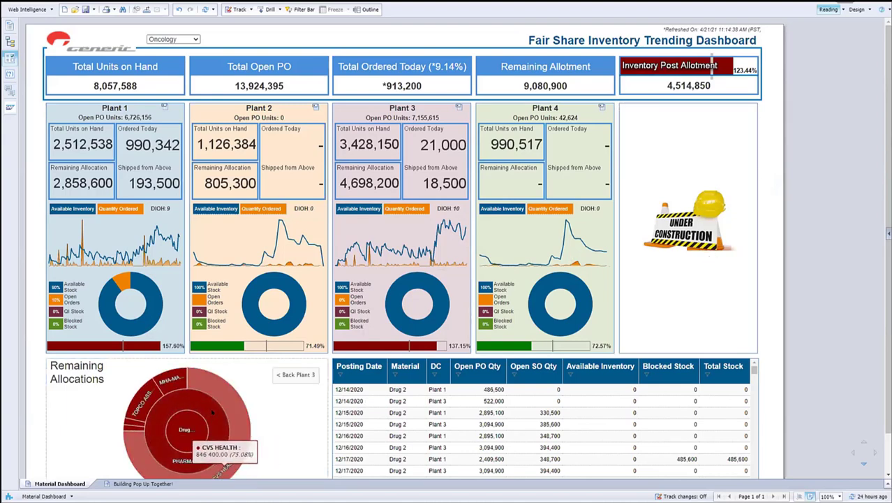
pyautogui.click(294, 375)
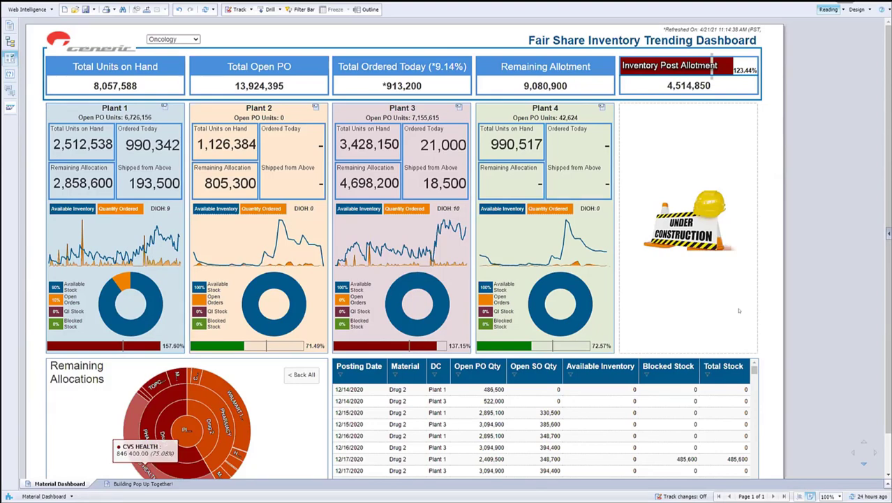
pyautogui.scroll(-1, 740, 310)
pyautogui.scroll(1, 740, 310)
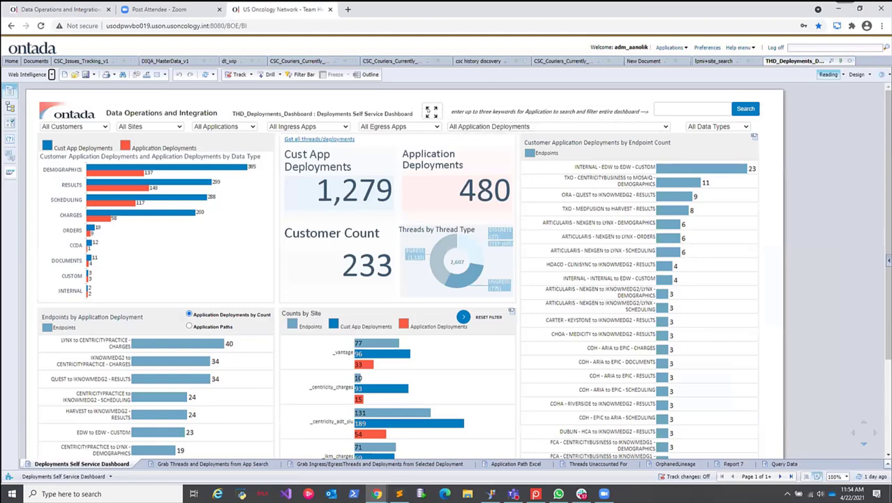
# Step: Show the Deployments Self Service Dashboard in full screen and filter it with the application keywords "aoa eclinical"
pyautogui.click(431, 112)
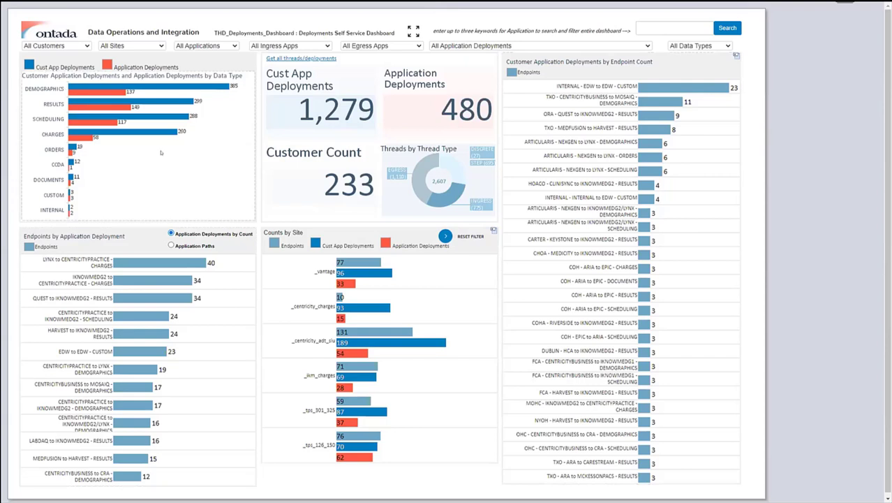
pyautogui.click(665, 27)
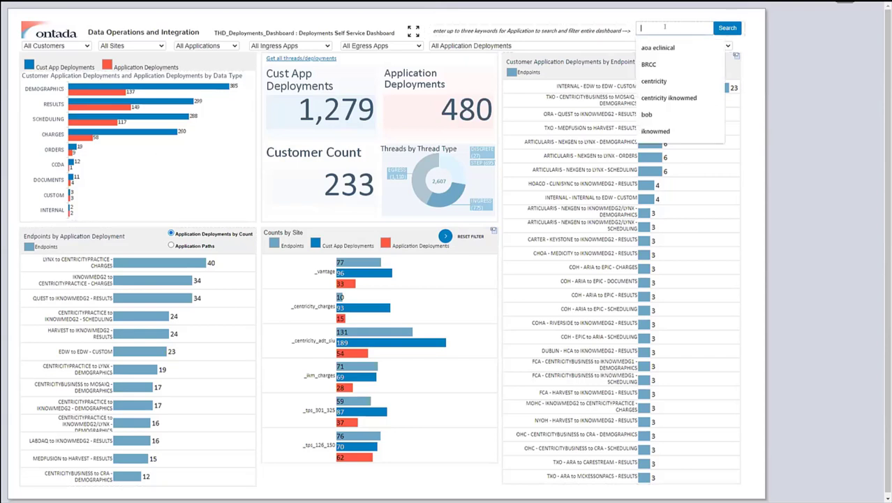
pyautogui.click(752, 72)
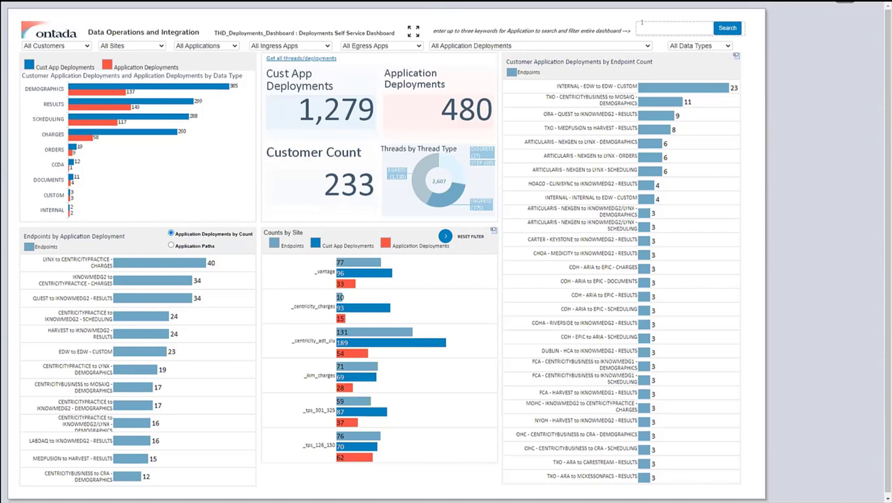
pyautogui.click(642, 22)
pyautogui.click(660, 43)
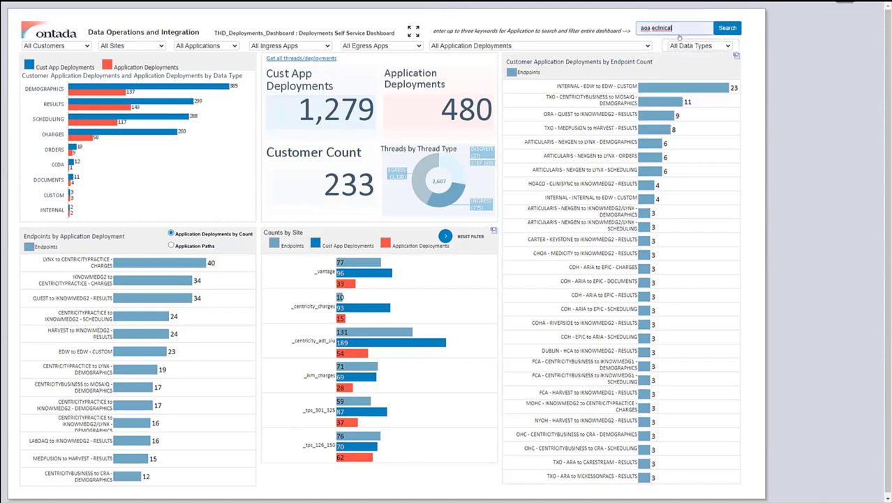
pyautogui.click(718, 29)
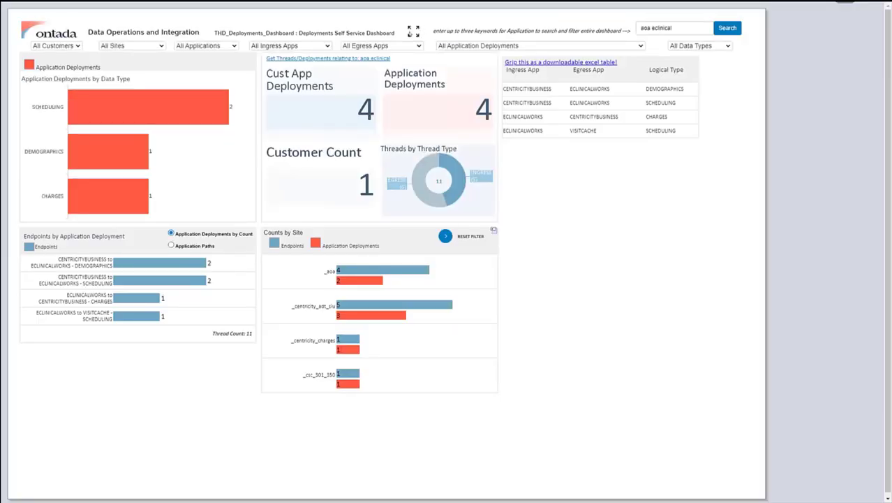
# Step: Leave the deployments dashboard's full-screen view and close its browser tab
pyautogui.click(412, 32)
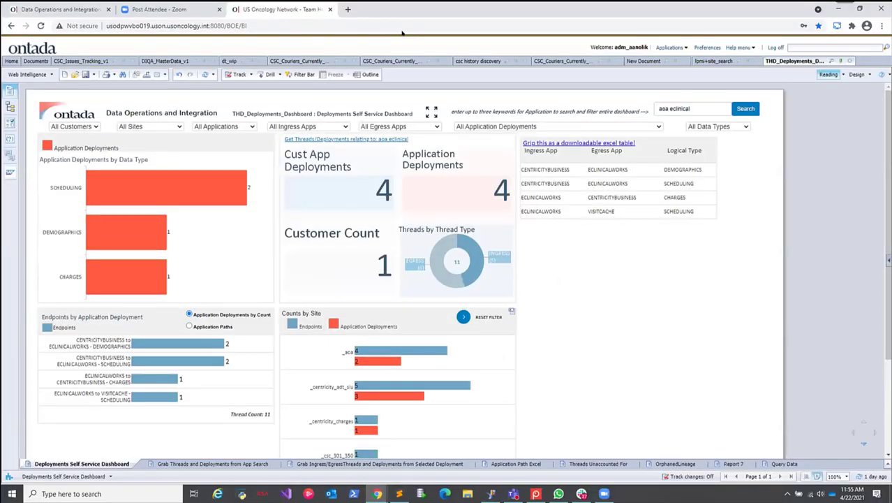
pyautogui.hotkey('ctrl', 'w')
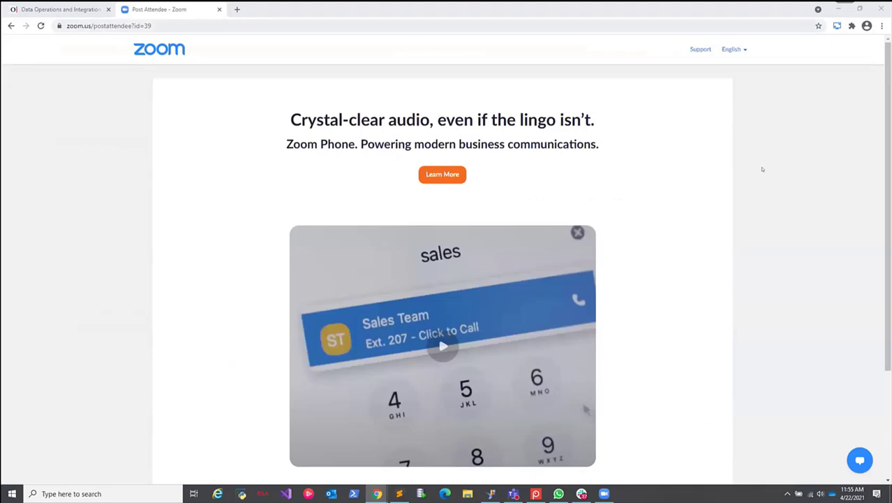
pyautogui.click(752, 5)
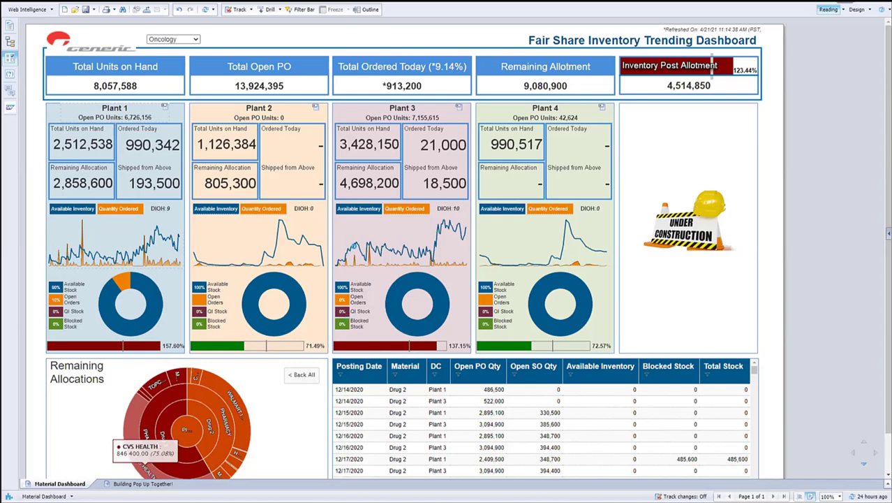
# Step: Open the Plant 1 inventory drill-through, drill its Remaining Allocations chart into Drug 2, and go back up to Plant 1
pyautogui.click(304, 218)
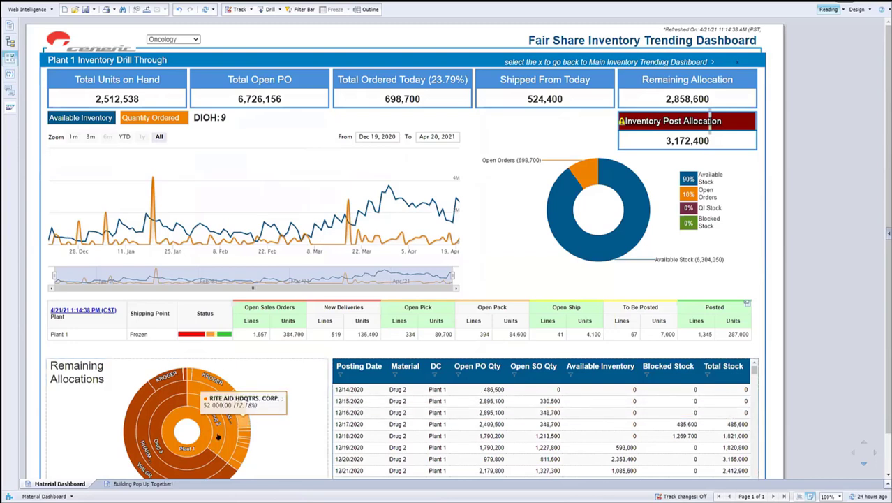
pyautogui.click(203, 416)
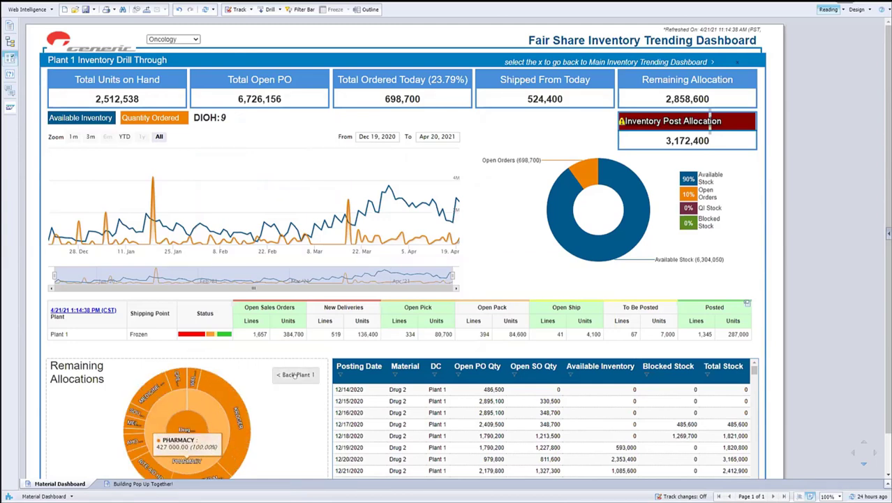
pyautogui.click(294, 375)
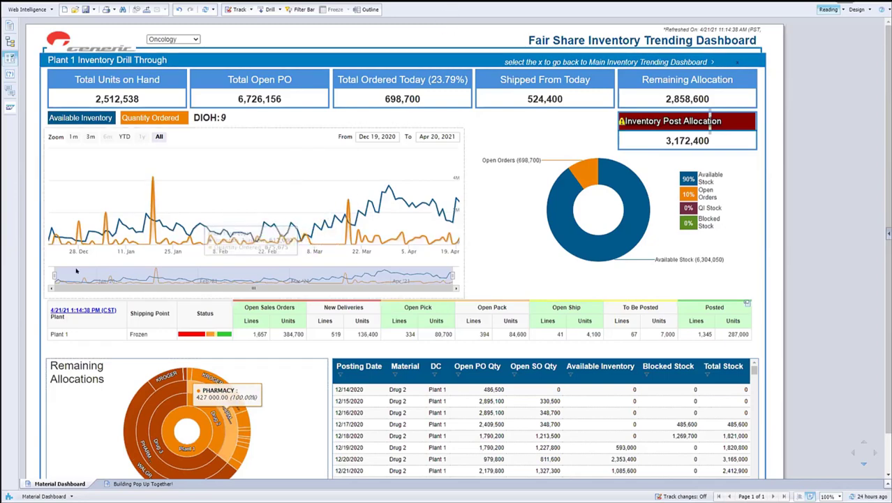
# Step: View the Plant 1 inventory trend chart over shorter periods, including one month, and restore its full date range
pyautogui.moveTo(94, 277); pyautogui.dragTo(258, 277)
pyautogui.click(117, 134)
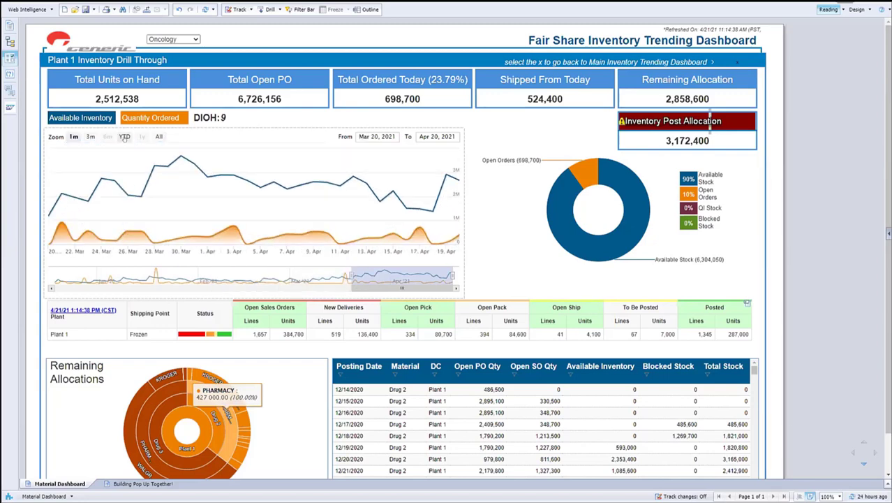
pyautogui.click(159, 137)
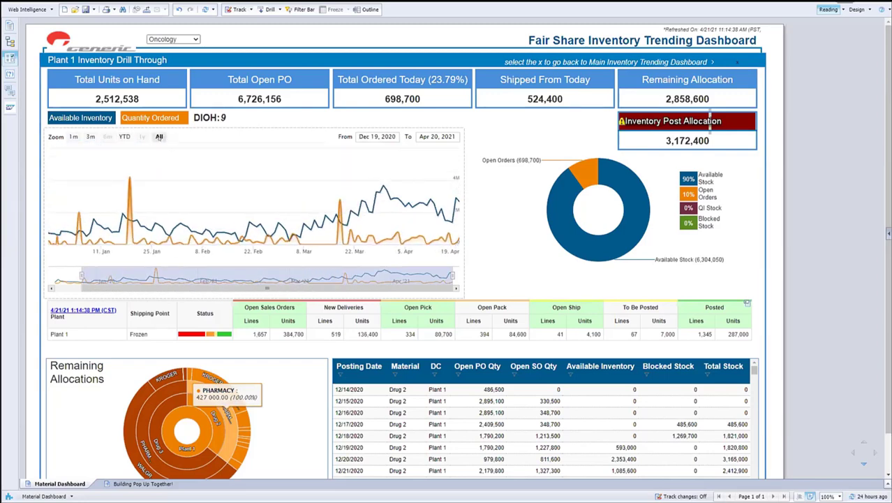
# Step: Try to set the start date of the Plant 1 trend chart to a January 2020 day in its calendar
pyautogui.click(380, 138)
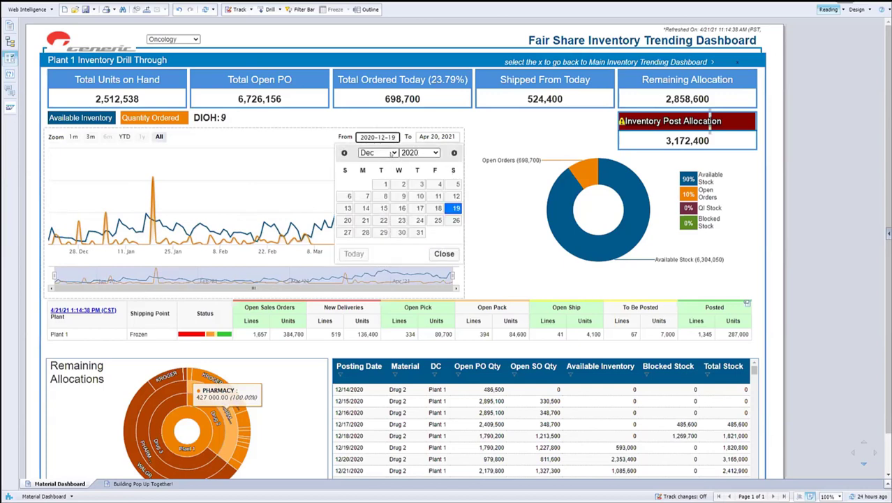
pyautogui.click(389, 154)
pyautogui.click(382, 162)
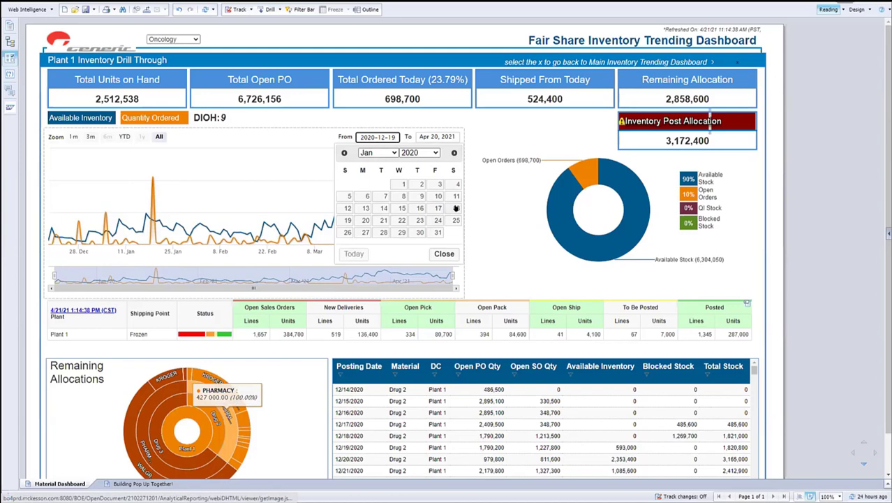
pyautogui.click(398, 208)
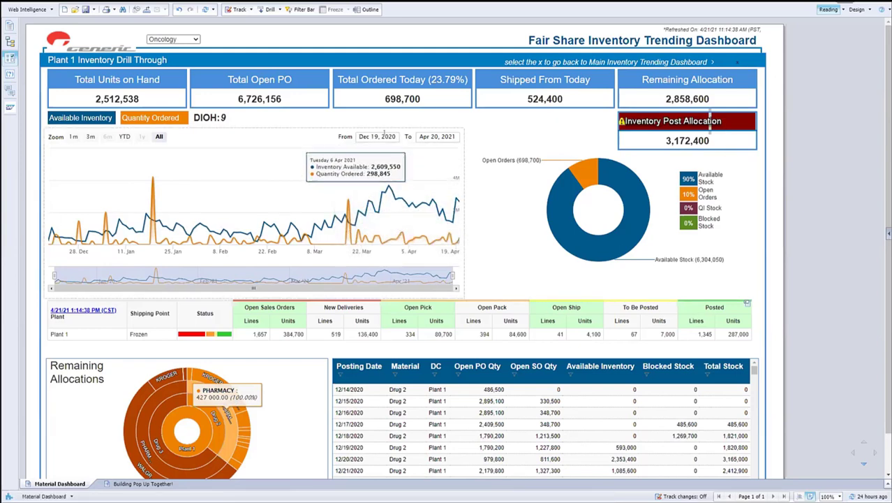
pyautogui.click(381, 137)
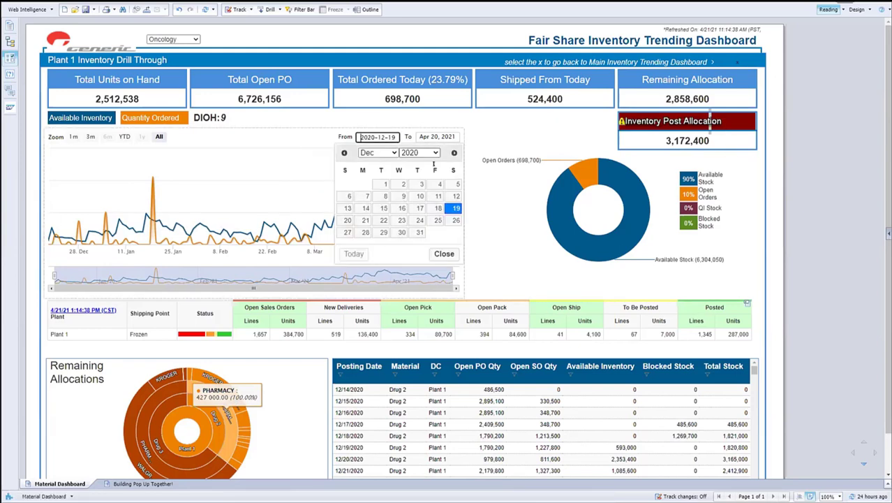
pyautogui.click(454, 256)
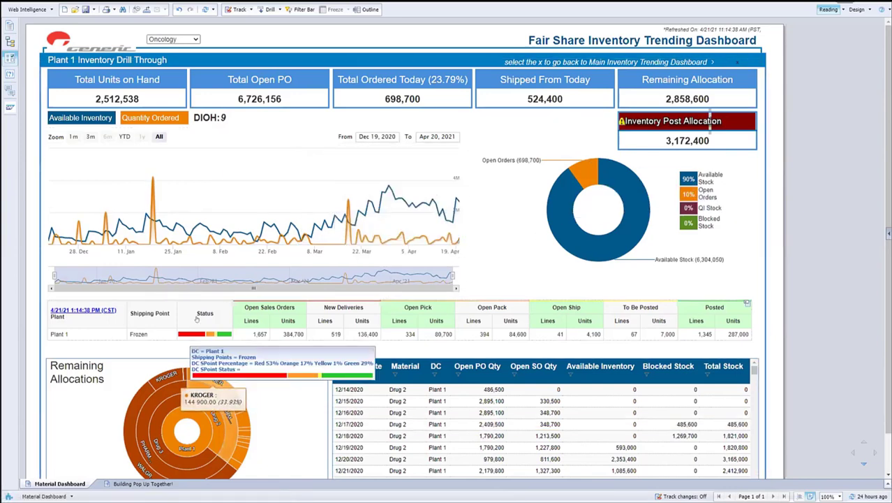
# Step: Show the Plant 1 drill-through for the Multi Specialty drug type, and switch it back to Oncology
pyautogui.moveTo(199, 334)
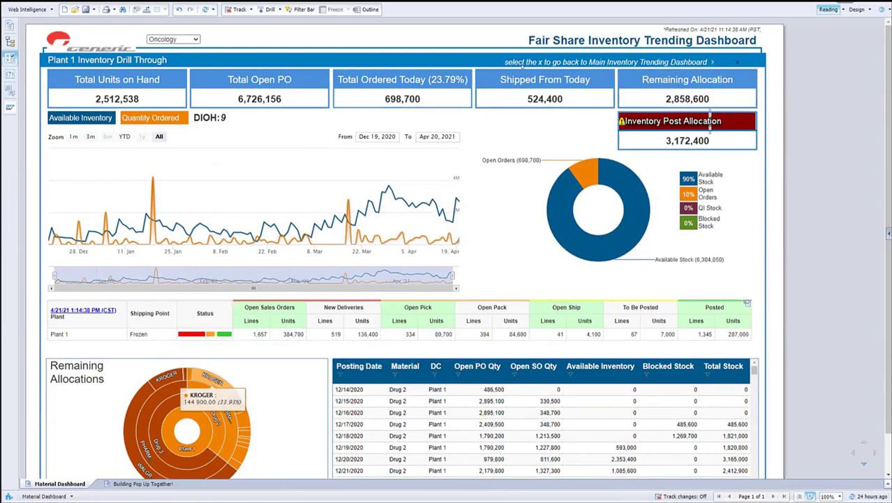
pyautogui.click(183, 39)
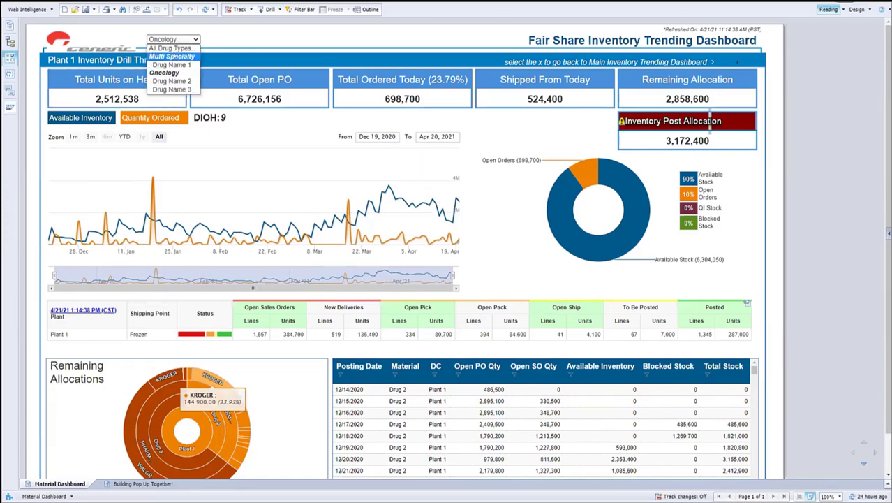
pyautogui.click(216, 51)
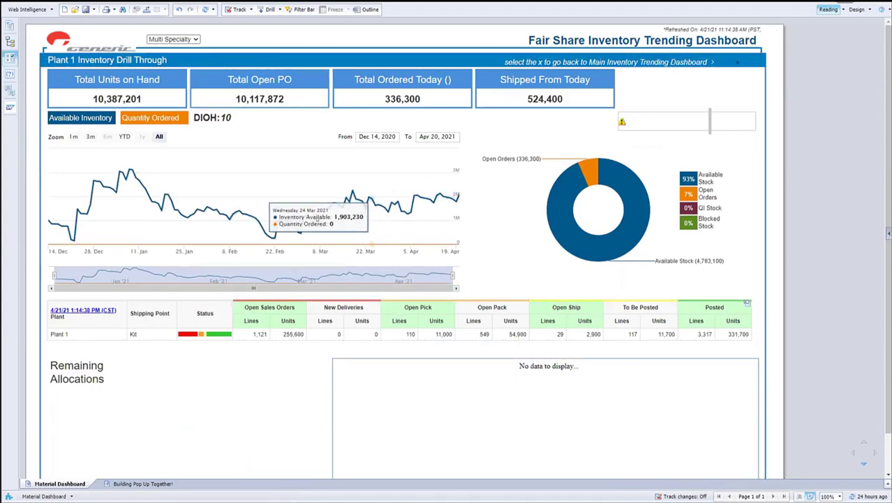
pyautogui.click(173, 39)
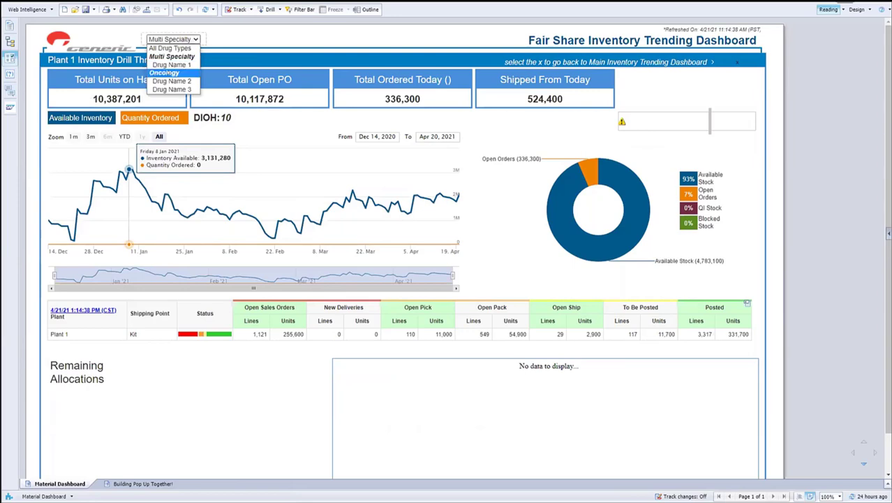
pyautogui.click(168, 66)
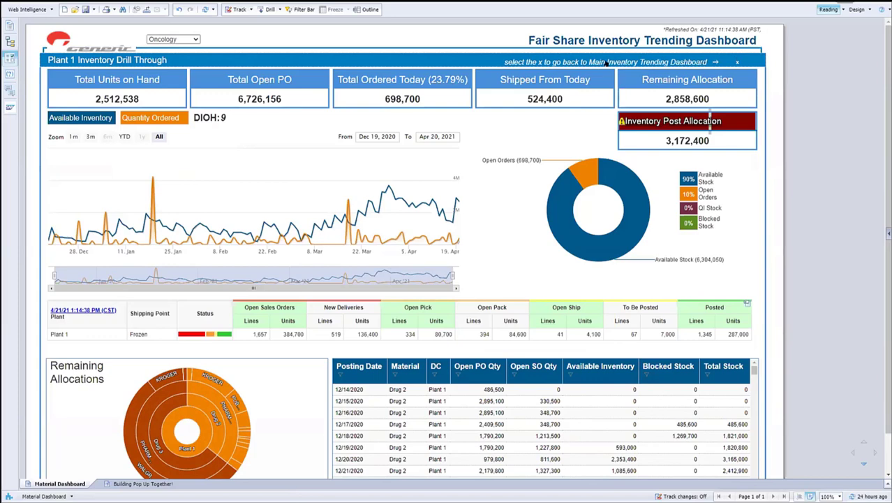
# Step: Leave the Plant 1 drill-through, view the Plant 3 drill-through, and return to the main inventory dashboard
pyautogui.click(736, 61)
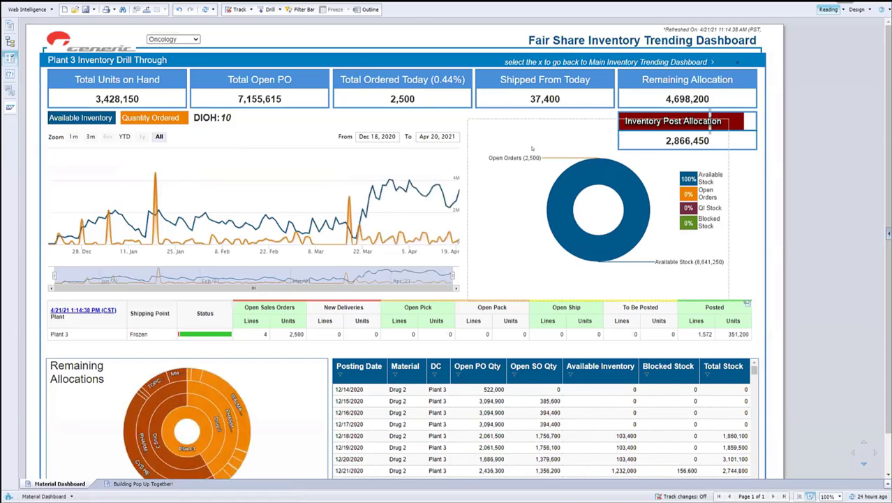
pyautogui.click(742, 54)
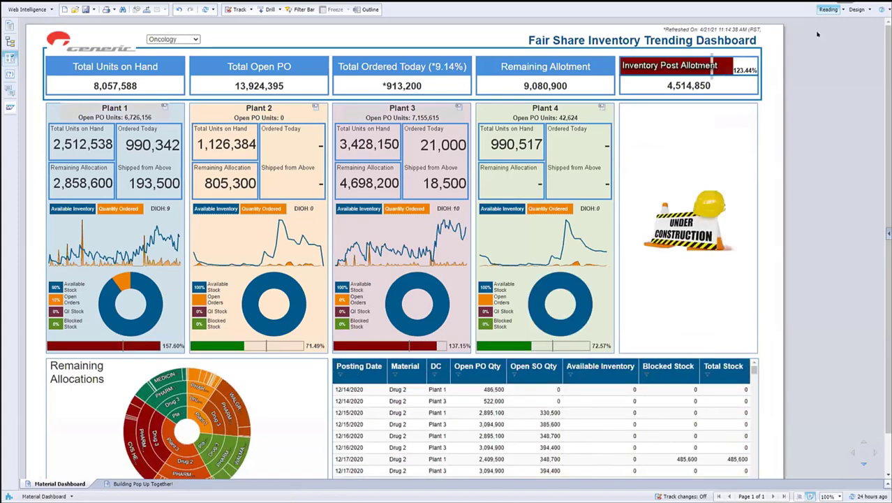
# Step: Switch the document to design mode and bring up the "Building Pop Up Together!" report
pyautogui.click(856, 10)
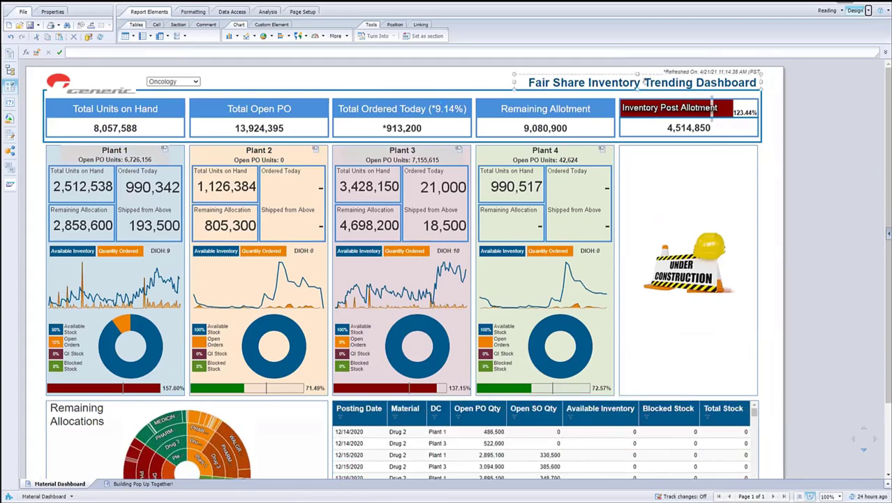
pyautogui.click(712, 86)
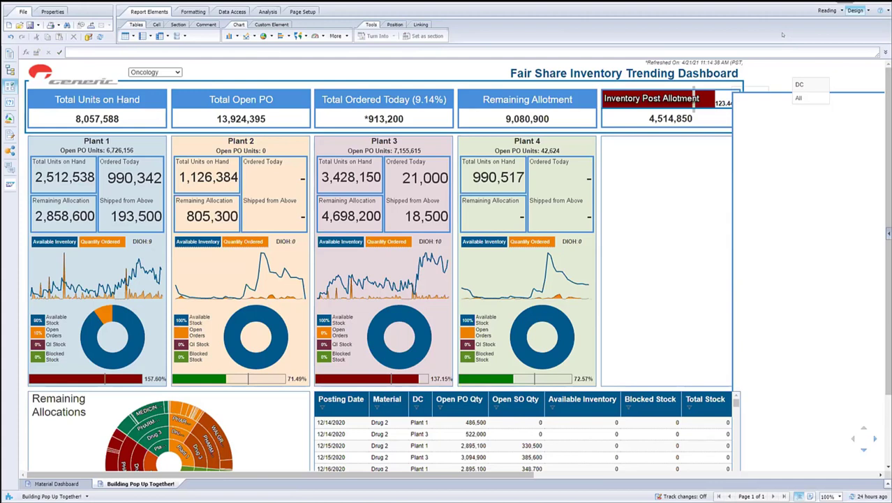
pyautogui.click(719, 73)
pyautogui.click(137, 72)
pyautogui.click(201, 72)
# Step: Display the document's available objects and arrange them by query
pyautogui.click(9, 119)
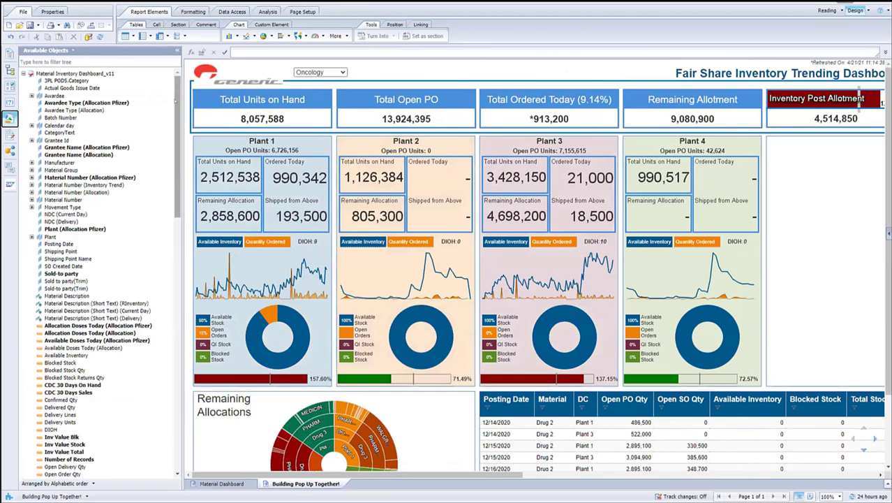
pyautogui.scroll(5, 176, 308)
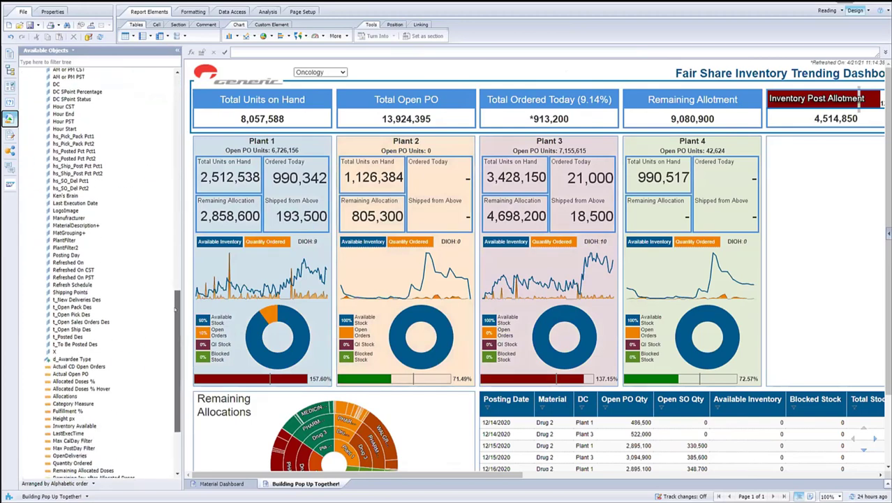
pyautogui.moveTo(176, 309); pyautogui.dragTo(173, 316)
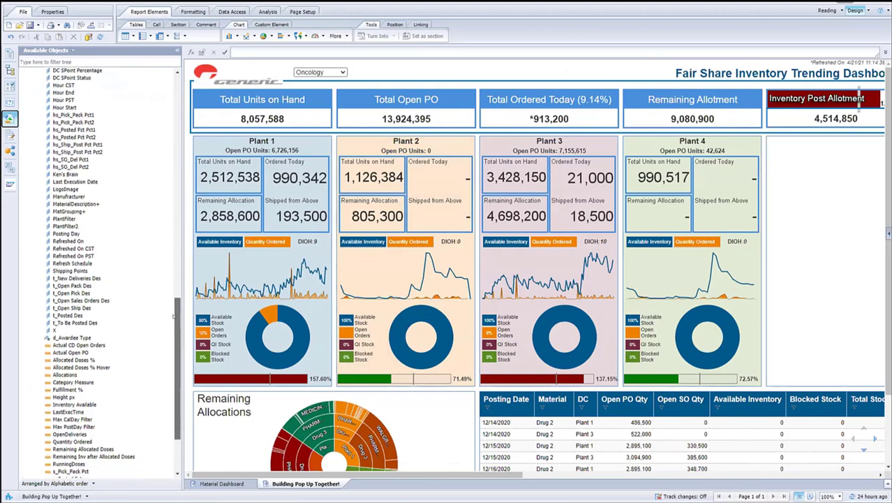
pyautogui.scroll(-4, 173, 317)
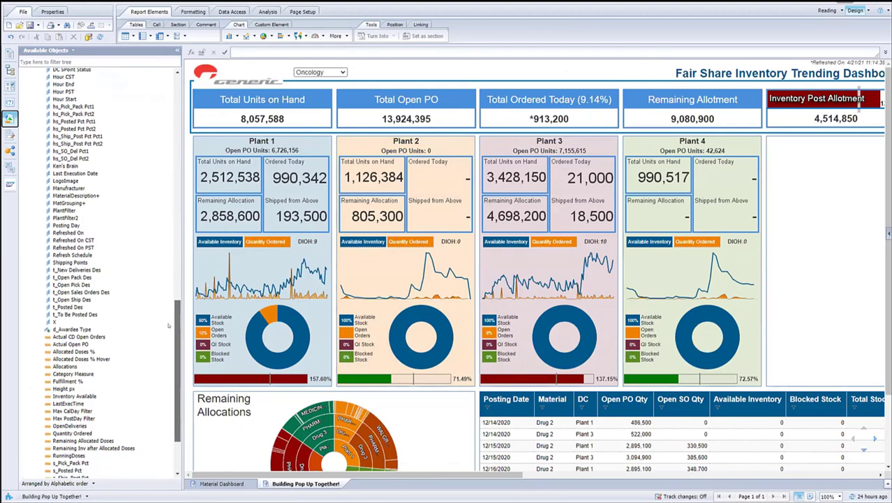
pyautogui.click(70, 483)
pyautogui.click(63, 473)
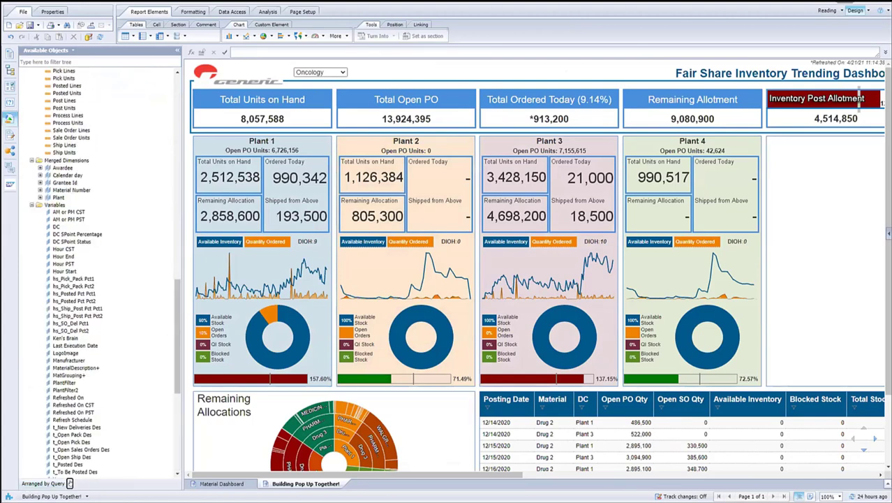
# Step: Look through the variables and references at the end of the available objects list, and collapse the list
pyautogui.click(70, 483)
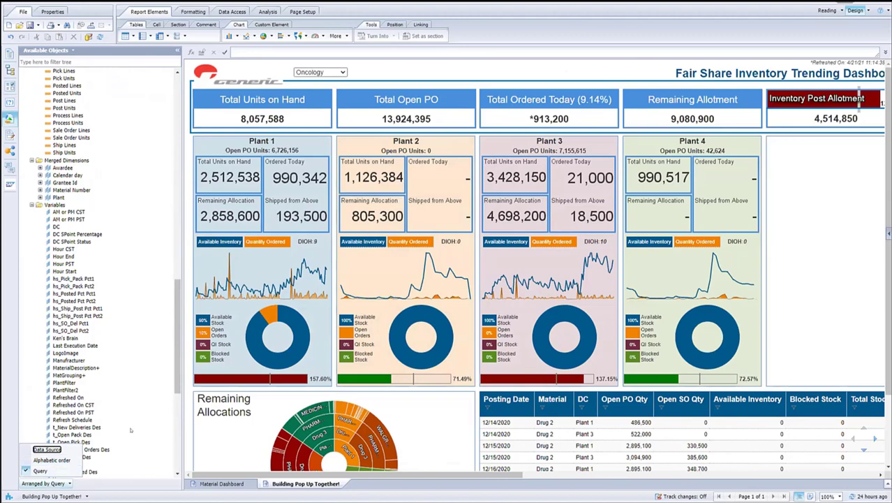
pyautogui.scroll(-12, 130, 430)
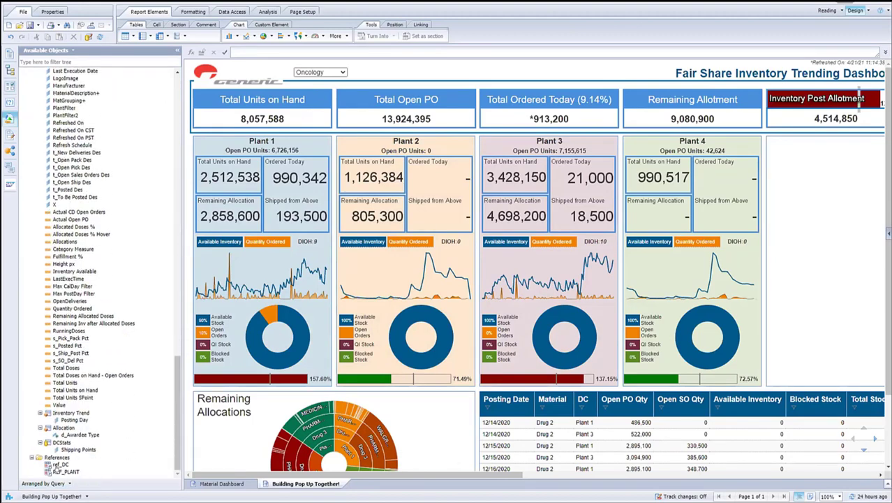
pyautogui.click(44, 484)
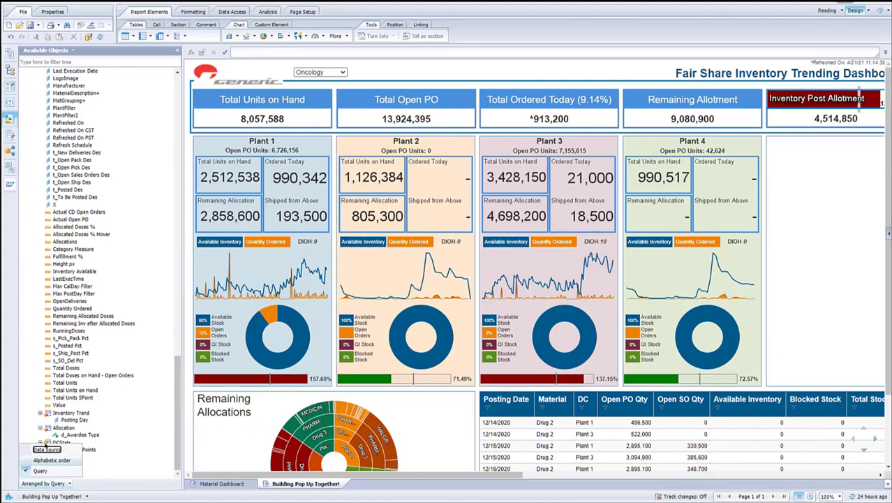
pyautogui.click(151, 452)
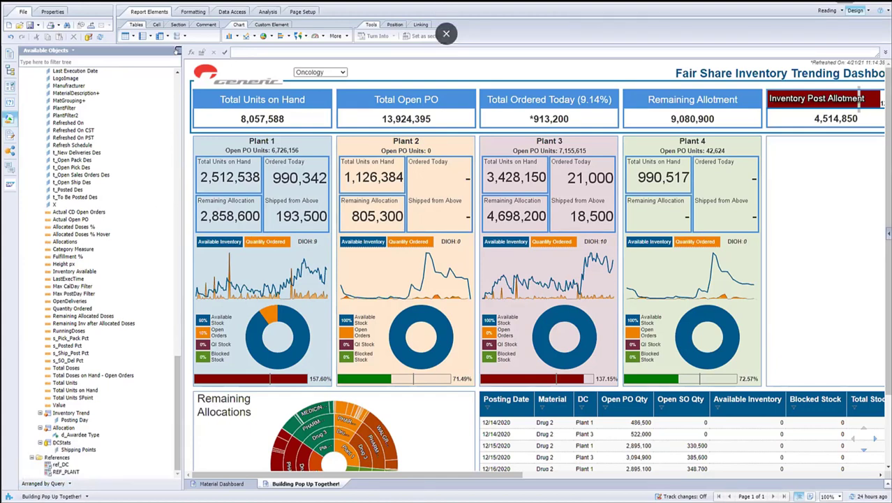
pyautogui.click(177, 51)
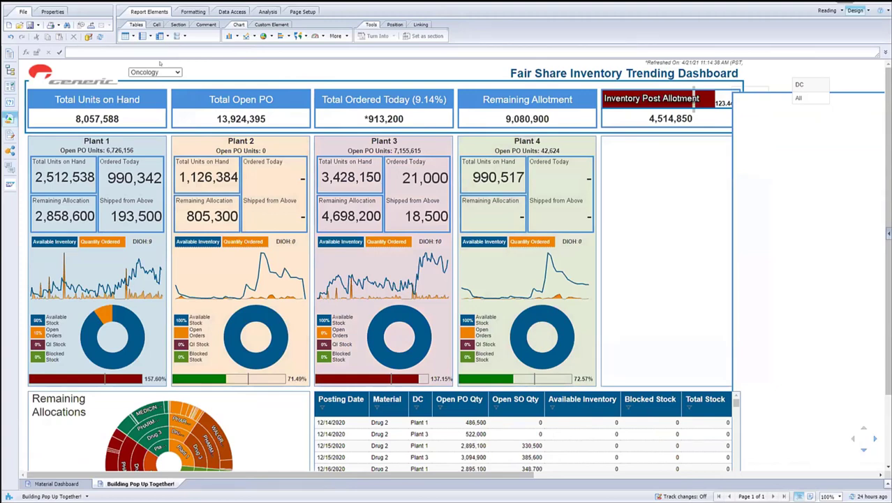
# Step: Examine the formulas of the Plant 1 heading and the DC table's value cell, with the report's input controls displayed
pyautogui.click(109, 141)
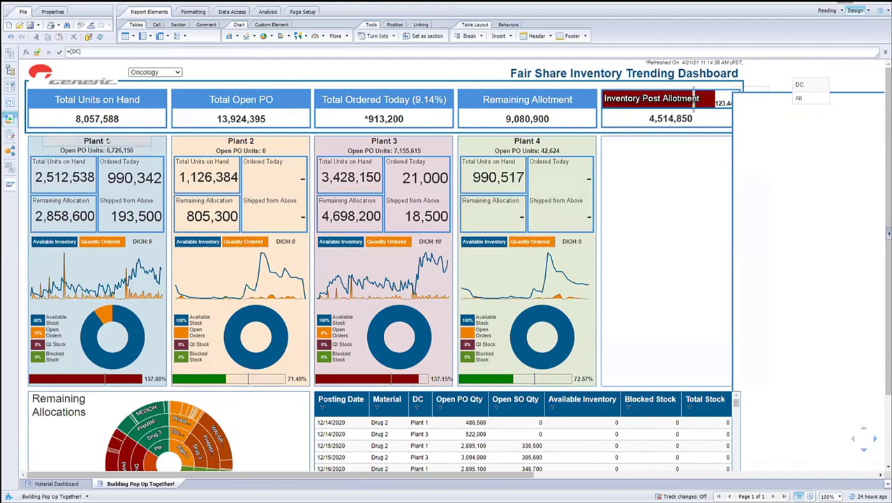
pyautogui.click(10, 85)
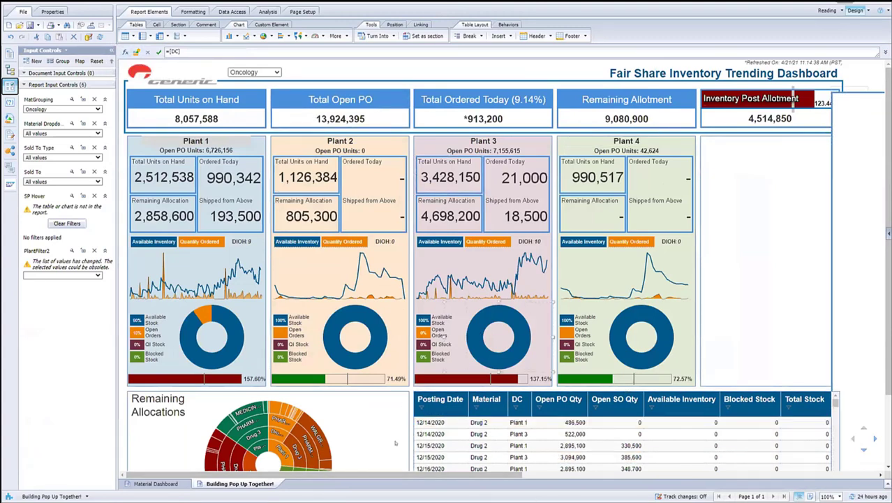
pyautogui.hscroll(10, 483, 472)
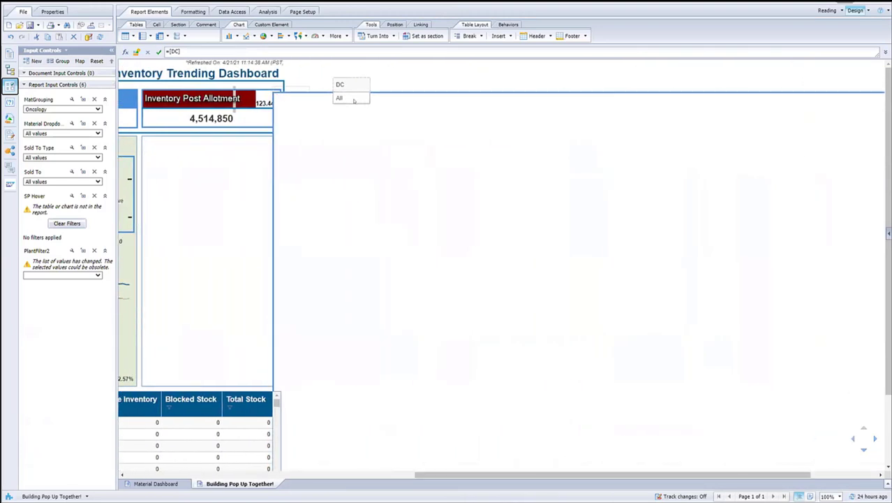
pyautogui.click(353, 101)
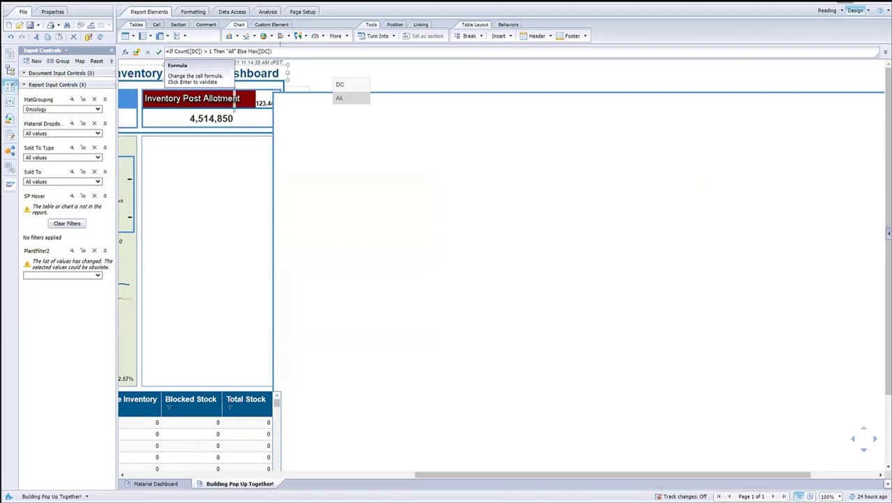
pyautogui.click(315, 51)
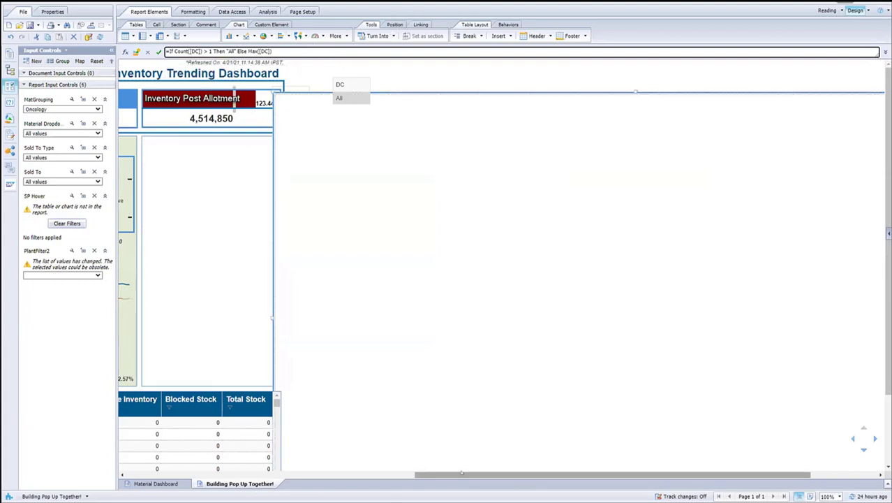
# Step: View the Assign Reference options for the DC table's value cell, dismiss them, and locate the existing references among the available objects
pyautogui.moveTo(461, 473); pyautogui.dragTo(423, 472)
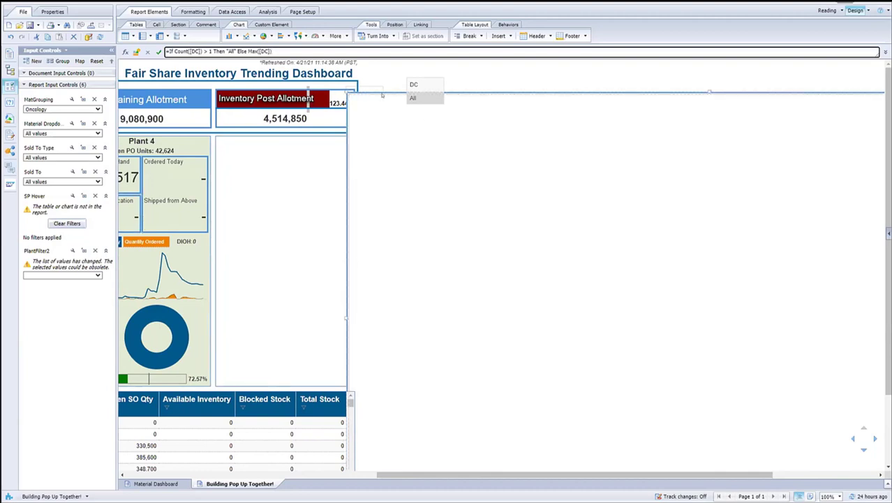
pyautogui.click(8, 104)
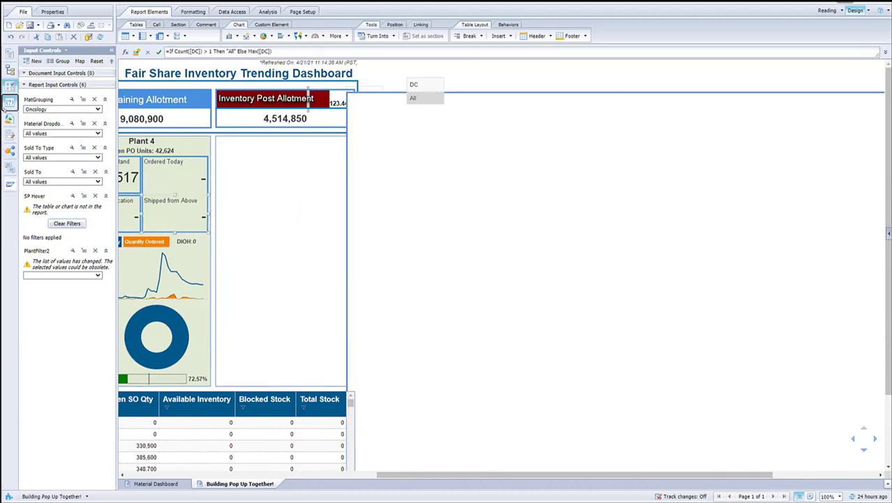
pyautogui.click(8, 117)
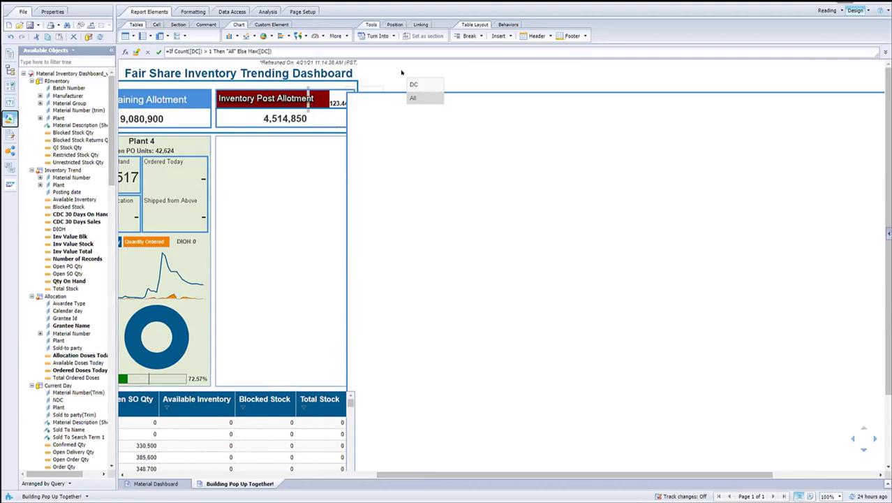
pyautogui.rightClick(424, 99)
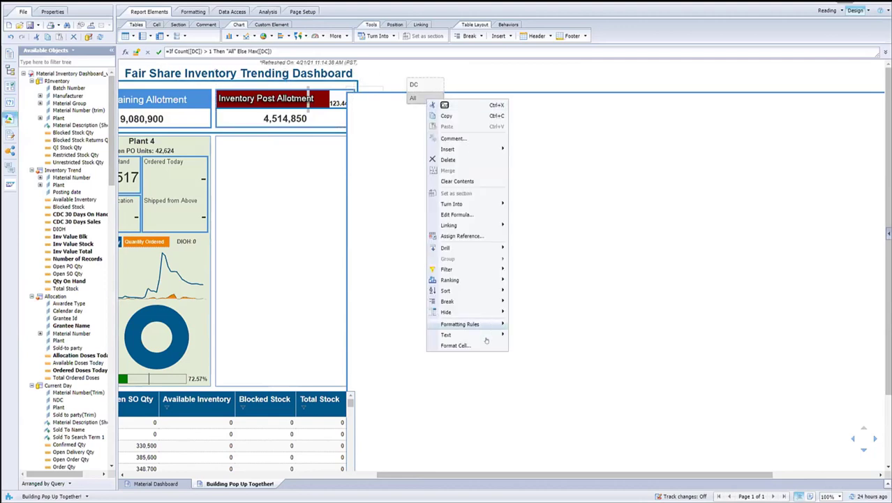
pyautogui.click(461, 235)
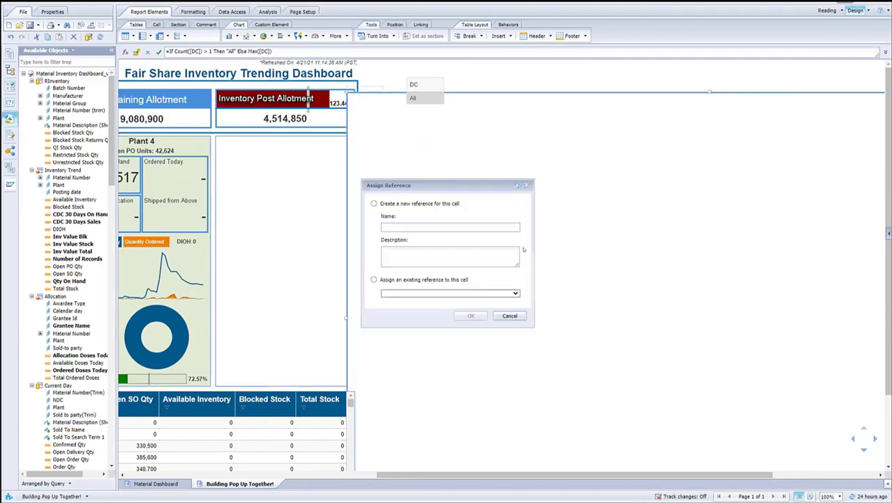
pyautogui.click(509, 315)
pyautogui.moveTo(113, 148); pyautogui.dragTo(121, 440)
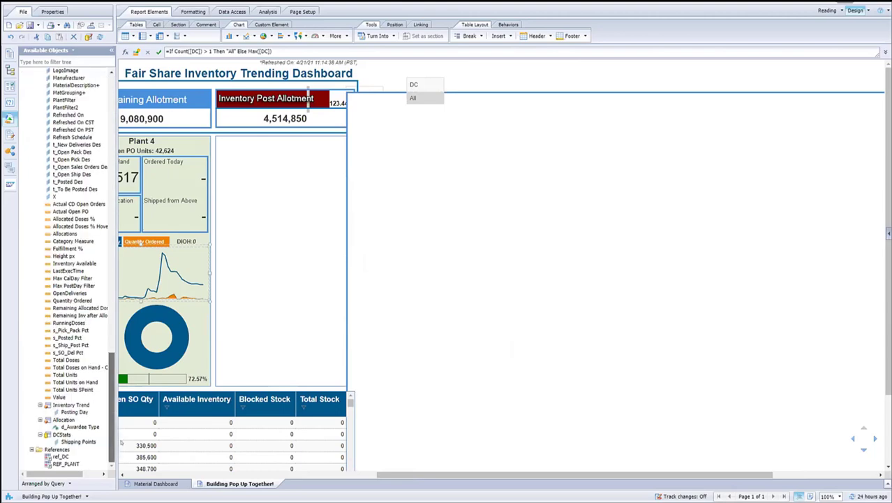
# Step: Examine the formula of the PlantFilter2 variable, including its DC and ref_DC terms, and leave the definition unchanged
pyautogui.scroll(10, 81, 209)
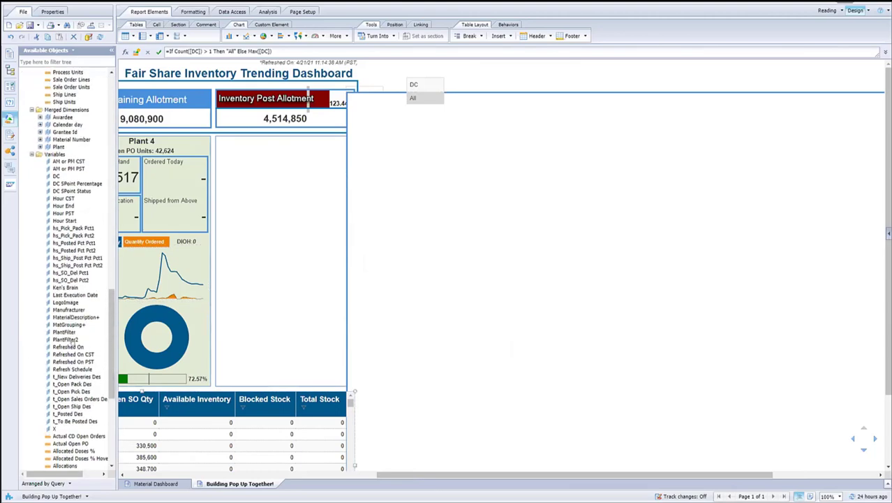
pyautogui.rightClick(72, 340)
pyautogui.click(93, 348)
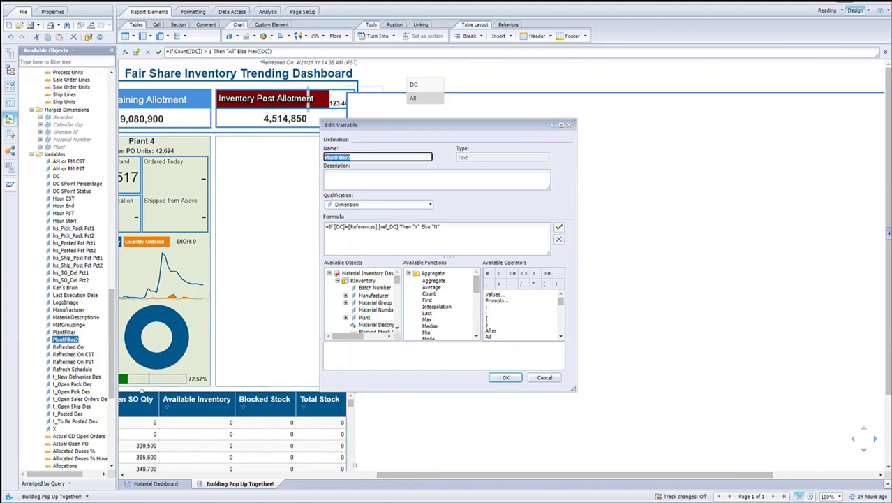
pyautogui.doubleClick(340, 226)
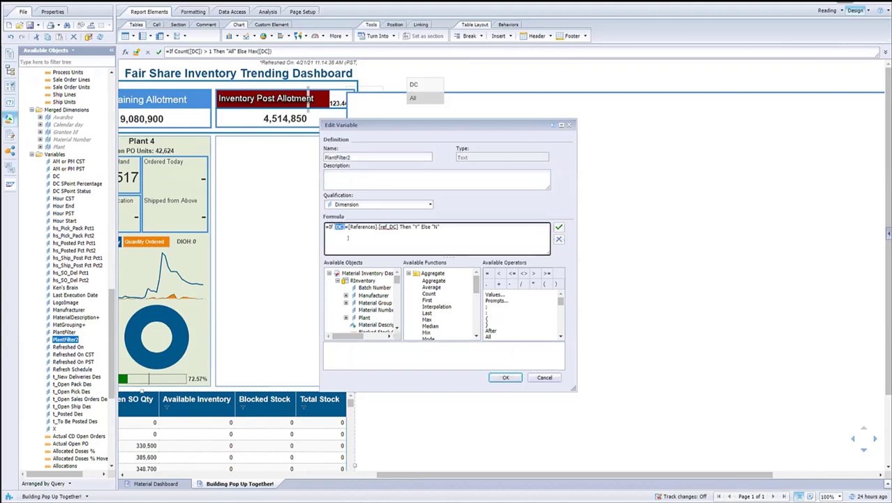
pyautogui.click(365, 227)
pyautogui.moveTo(398, 226); pyautogui.dragTo(348, 227)
pyautogui.click(457, 229)
pyautogui.click(538, 376)
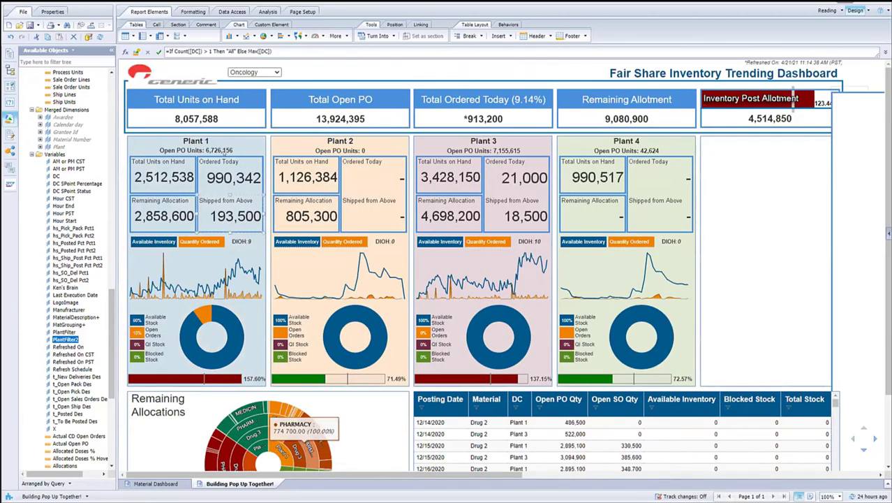
# Step: From the DC table, review the PlantFilter2 input control's properties and assigned report elements, and discard the edit
pyautogui.click(509, 457)
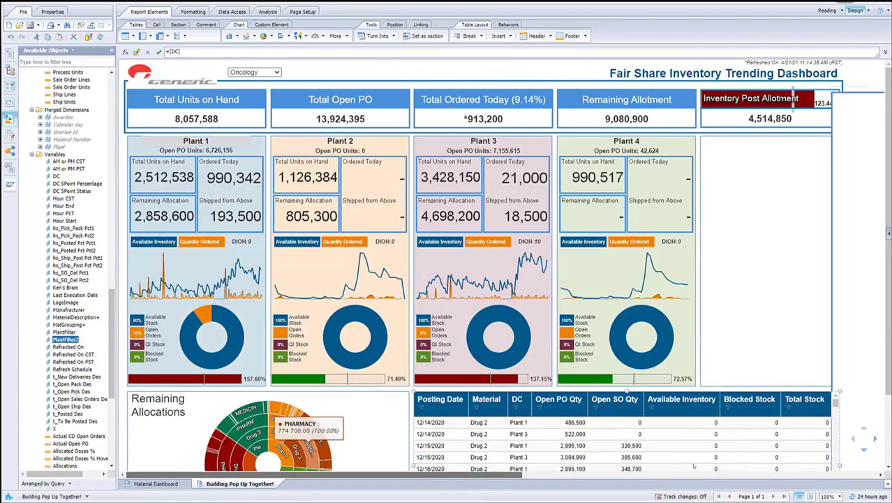
pyautogui.moveTo(472, 479); pyautogui.dragTo(736, 479)
pyautogui.click(389, 99)
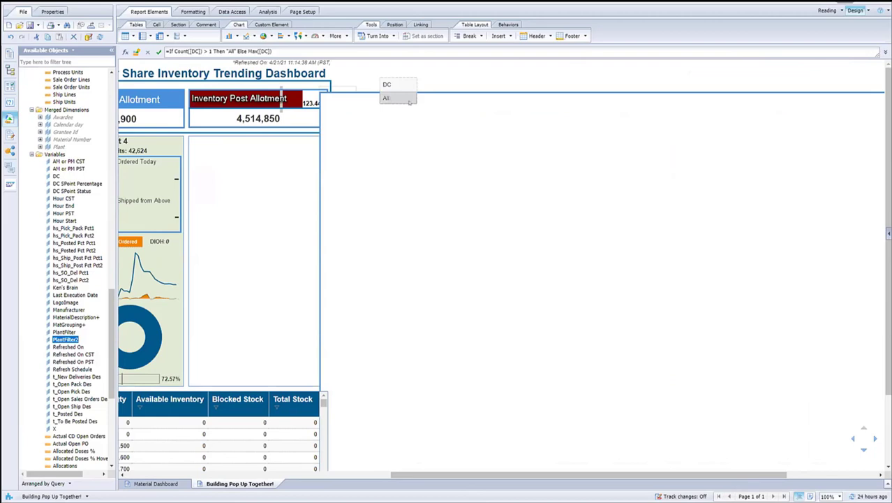
pyautogui.click(10, 85)
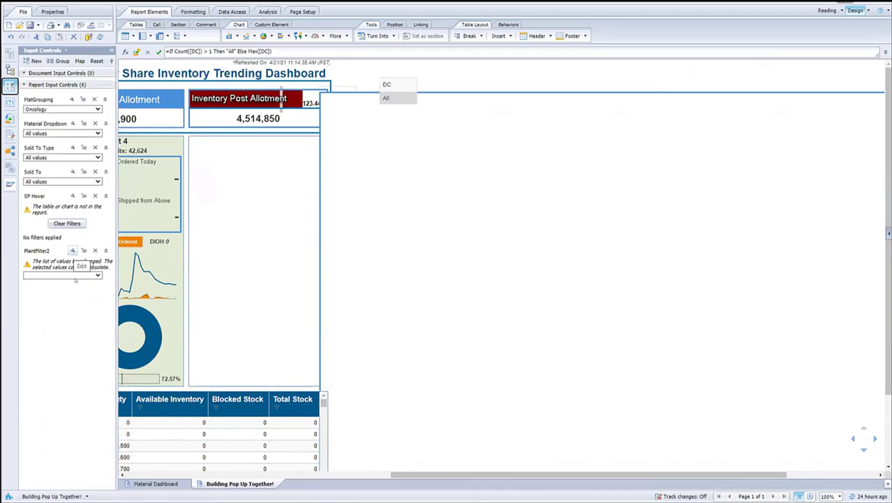
pyautogui.click(73, 250)
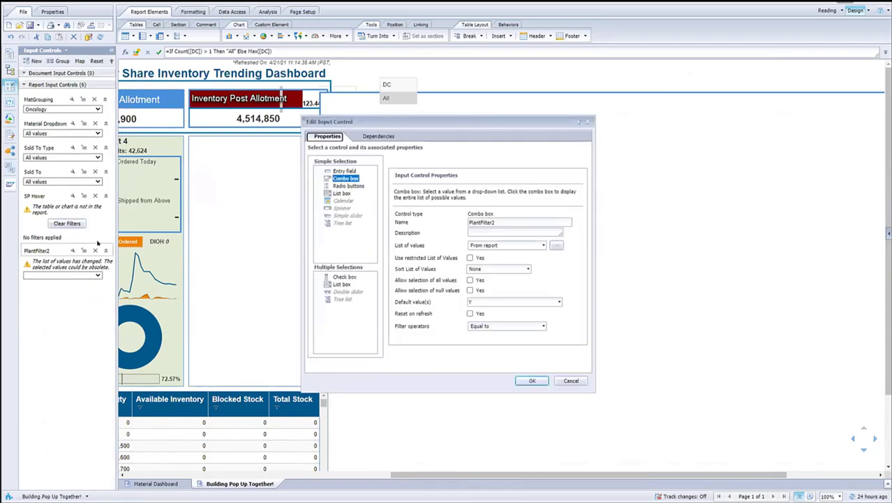
pyautogui.click(381, 136)
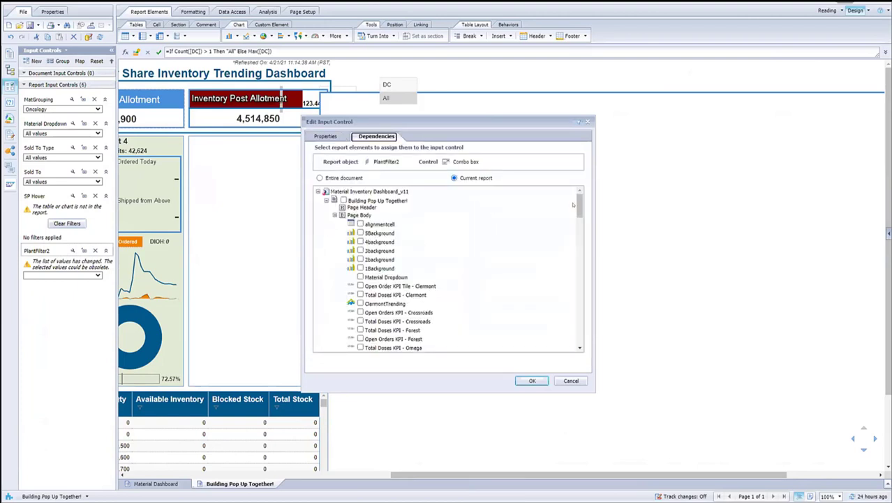
pyautogui.moveTo(579, 199); pyautogui.dragTo(577, 340)
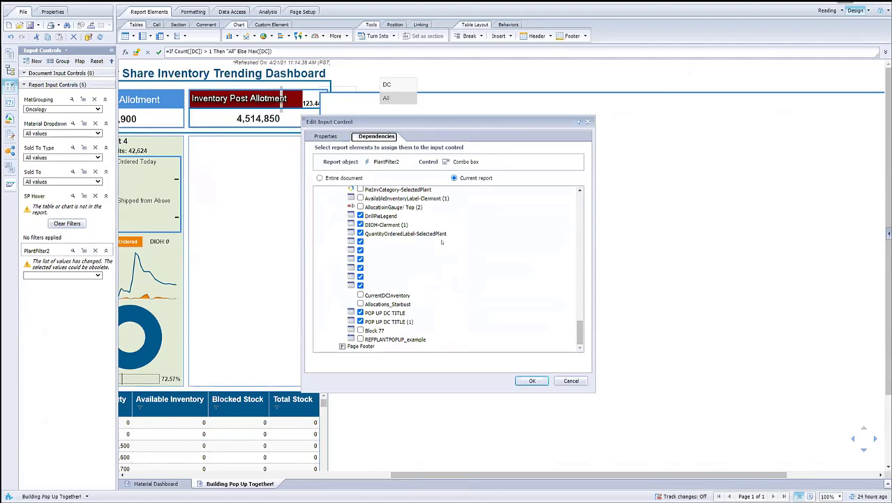
pyautogui.click(571, 382)
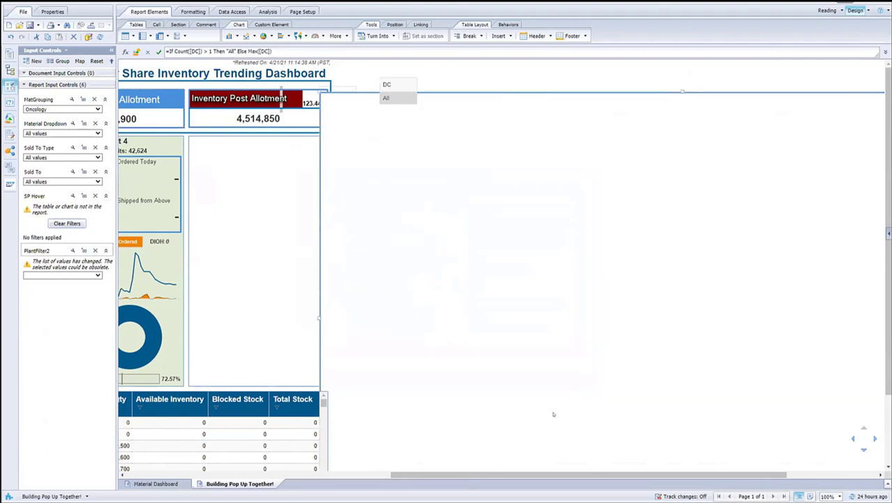
# Step: Inspect the general format settings of the pop-up's large background chart and dismiss them without changes
pyautogui.click(473, 88)
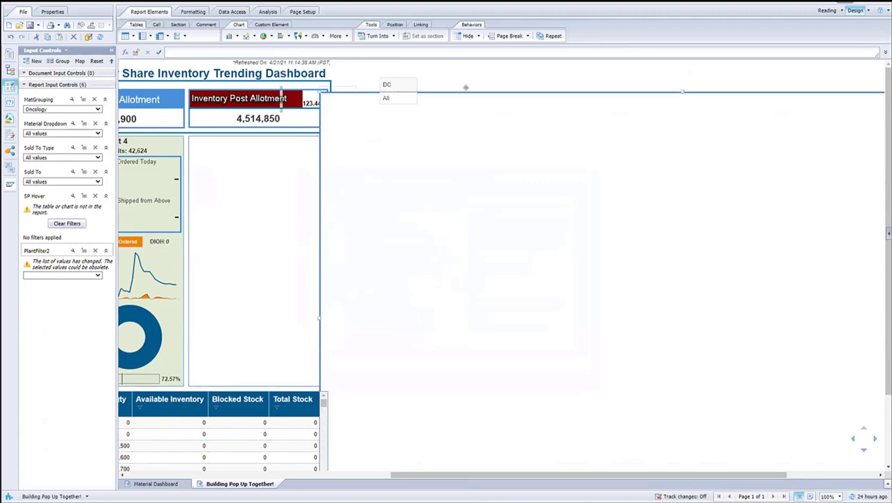
pyautogui.rightClick(469, 93)
pyautogui.moveTo(516, 236)
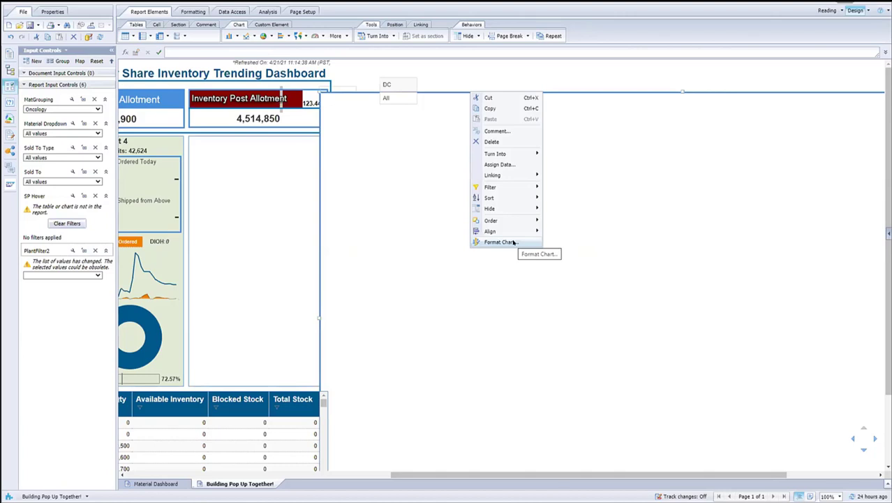
pyautogui.click(514, 242)
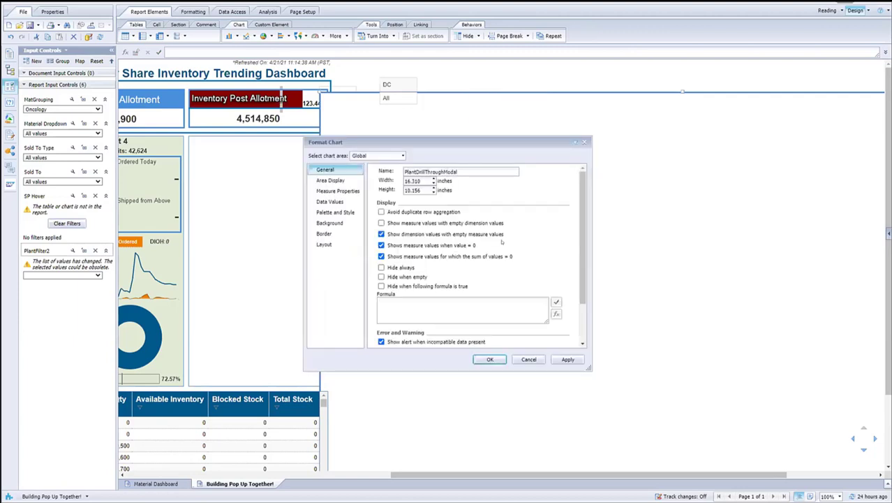
pyautogui.click(523, 357)
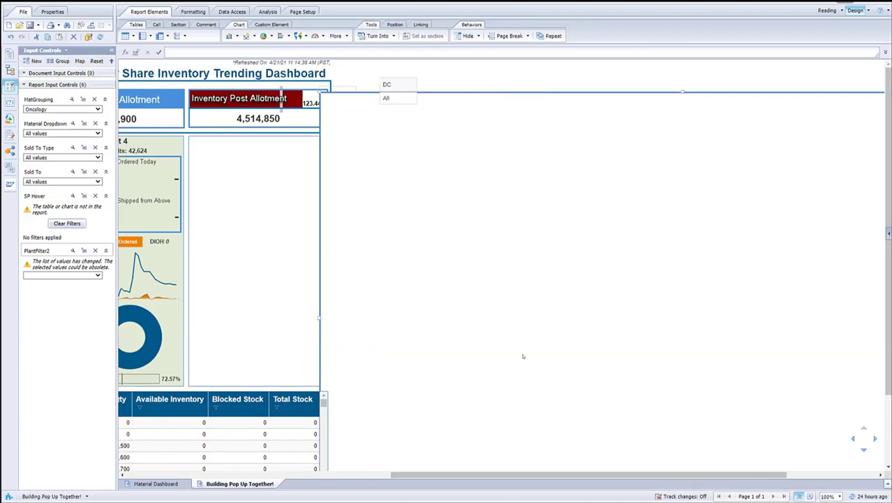
# Step: Review the background colour, chart area choices and area display settings of the pop-up's background chart, then cancel
pyautogui.rightClick(472, 87)
pyautogui.click(514, 242)
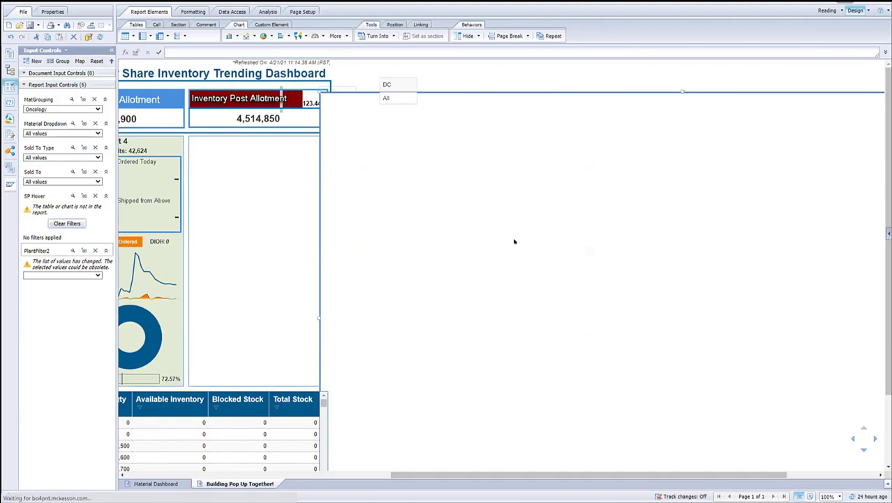
pyautogui.click(336, 222)
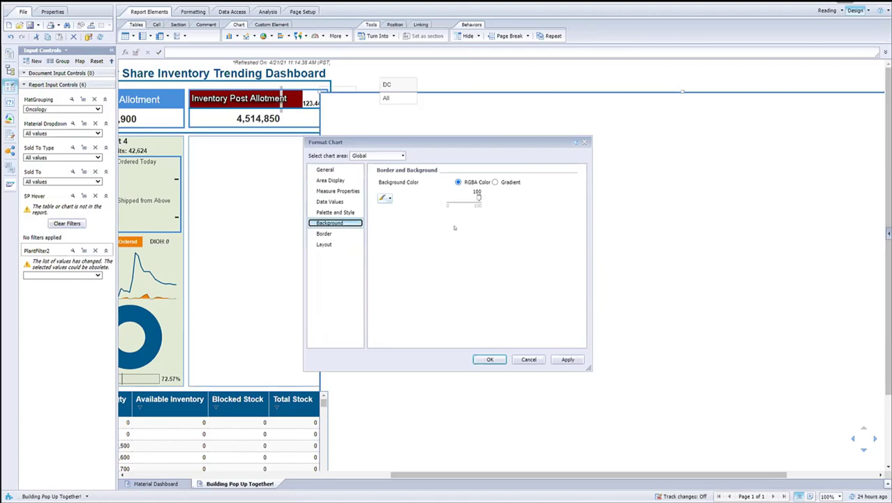
pyautogui.click(358, 156)
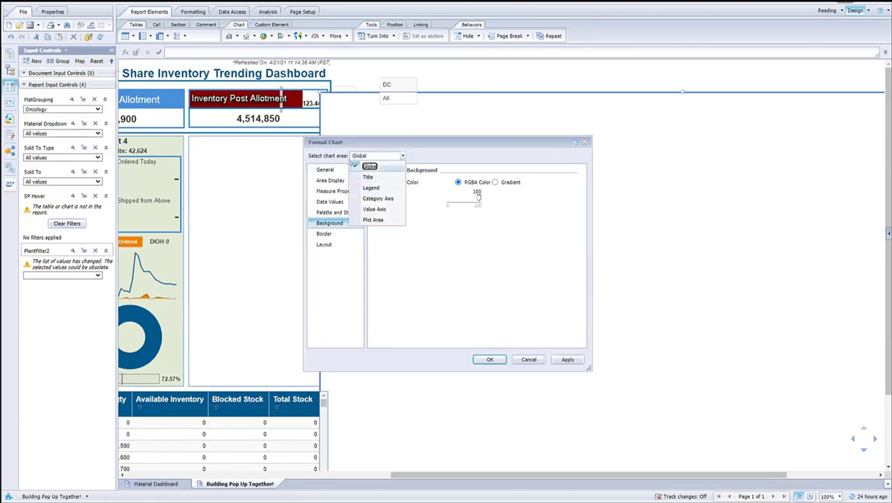
pyautogui.click(364, 166)
pyautogui.click(330, 180)
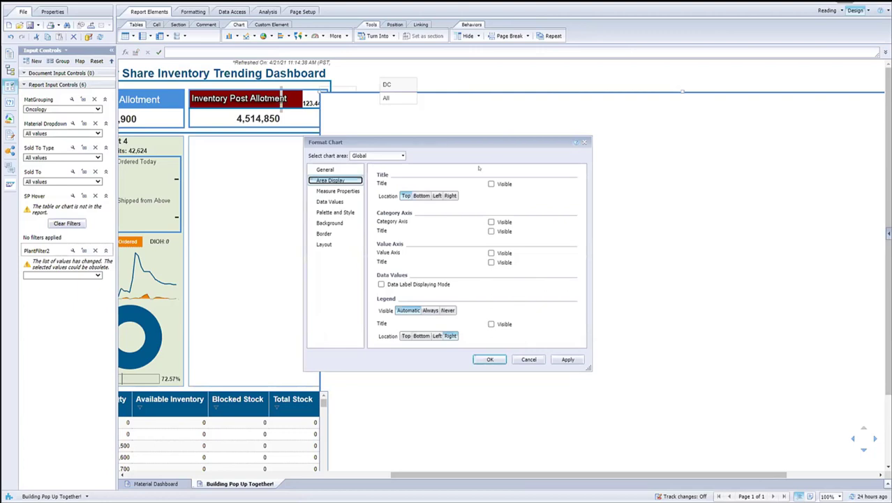
pyautogui.click(531, 361)
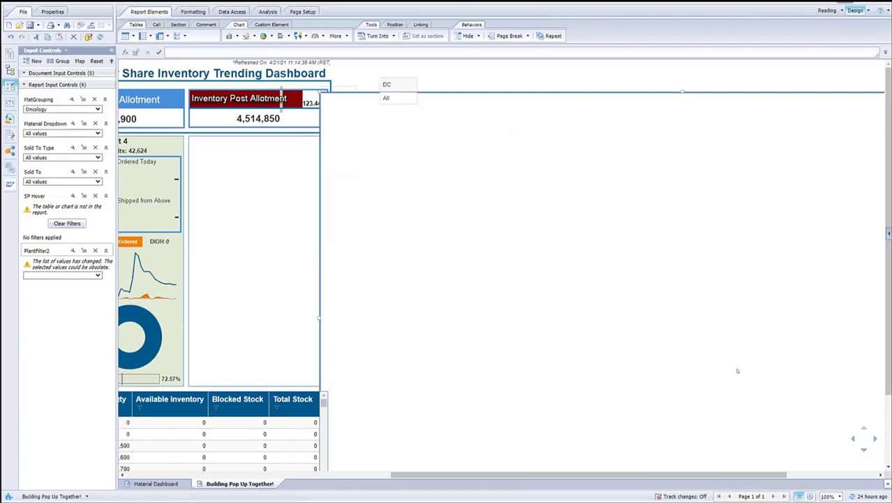
# Step: View the alignment and relative position options for the pop-up's background chart and dismiss them
pyautogui.rightClick(451, 91)
pyautogui.press('Up')
pyautogui.press('Up')
pyautogui.press('Right')
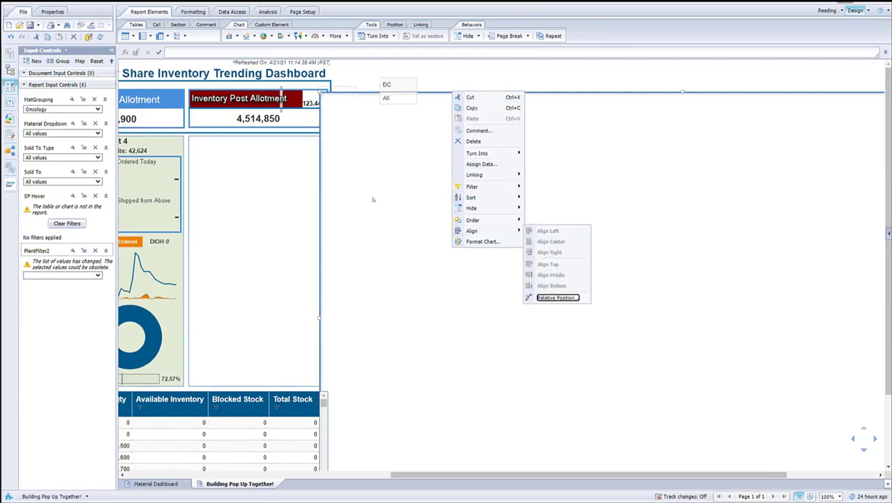
pyautogui.press('Escape')
pyautogui.press('Escape')
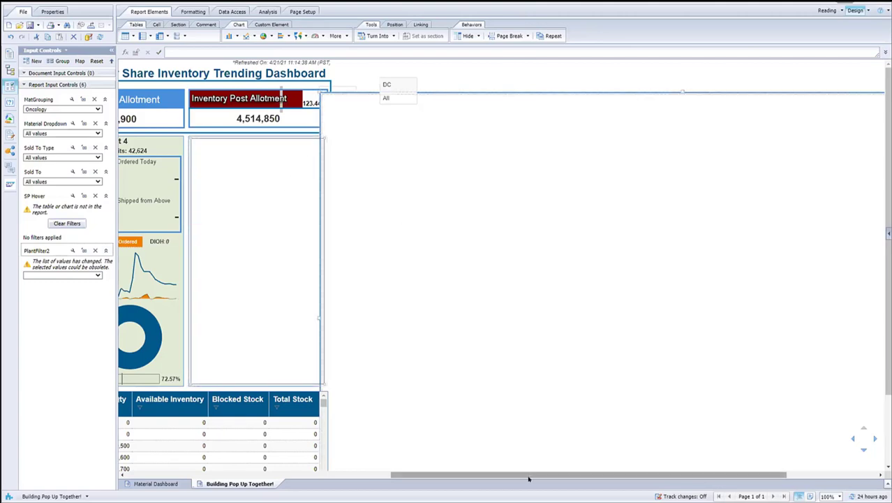
# Step: Start an element link on the Plant 1 heading with DC as the single filtering object and Plant1TitleLink as its name
pyautogui.moveTo(528, 474); pyautogui.dragTo(264, 474)
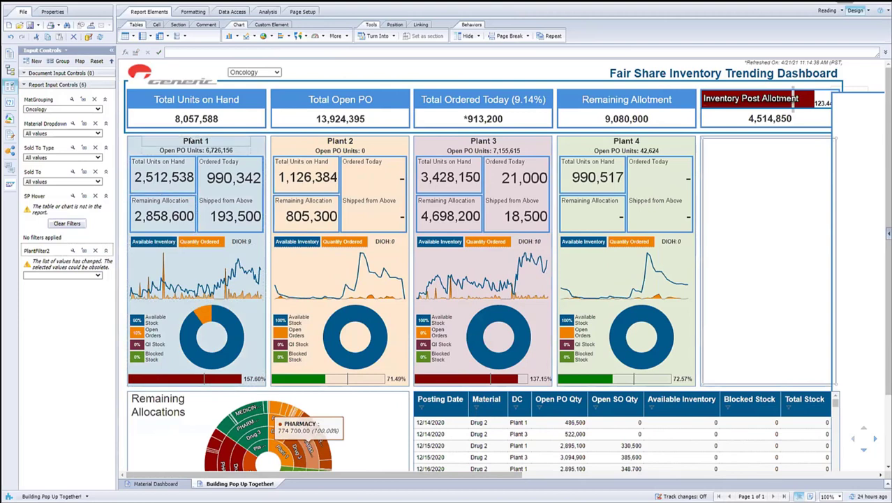
pyautogui.rightClick(195, 140)
pyautogui.moveTo(227, 267)
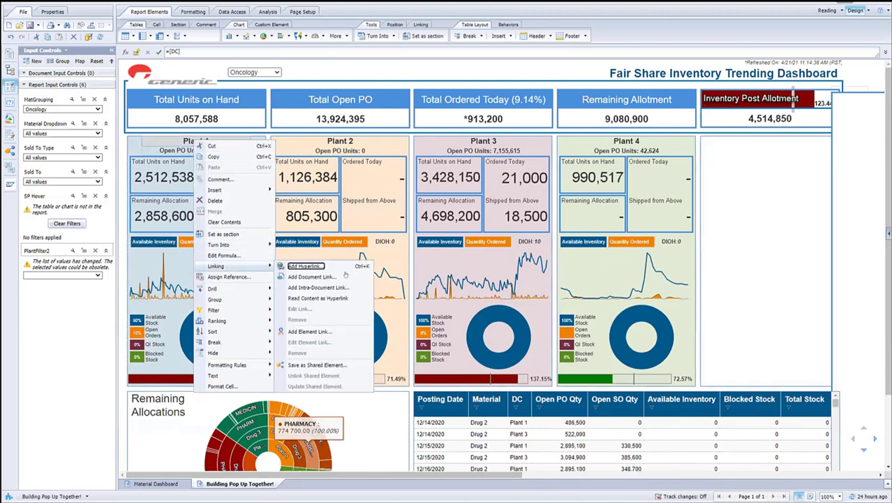
pyautogui.click(308, 331)
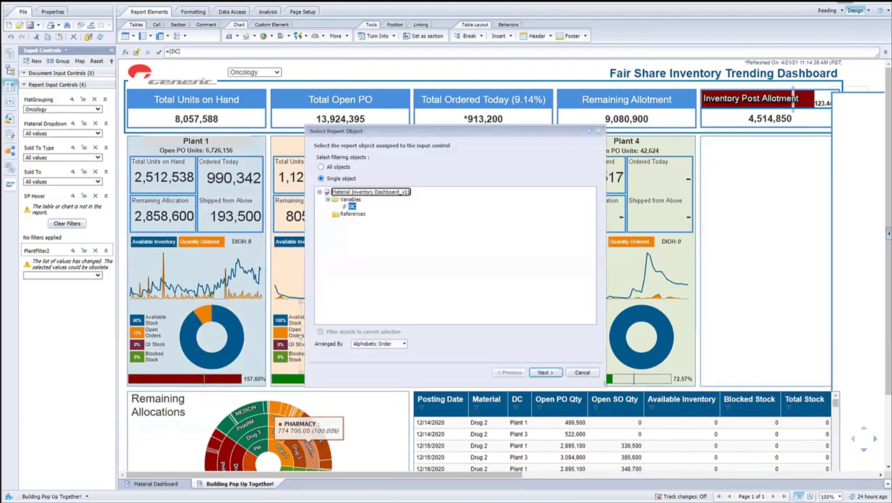
pyautogui.click(545, 372)
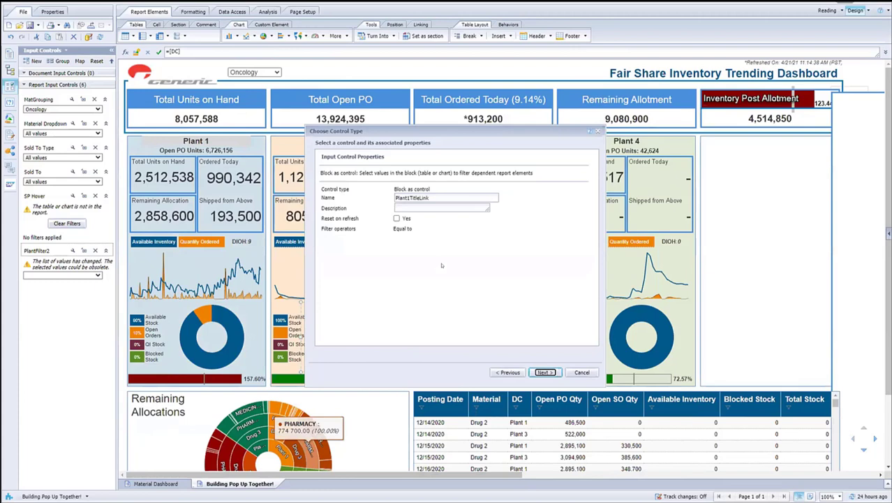
pyautogui.click(546, 372)
# Step: Assign REFPLANTPOPUP_example, the inventory table and the Allocations_Starbust chart to the element link and finish it
pyautogui.moveTo(591, 189); pyautogui.dragTo(591, 313)
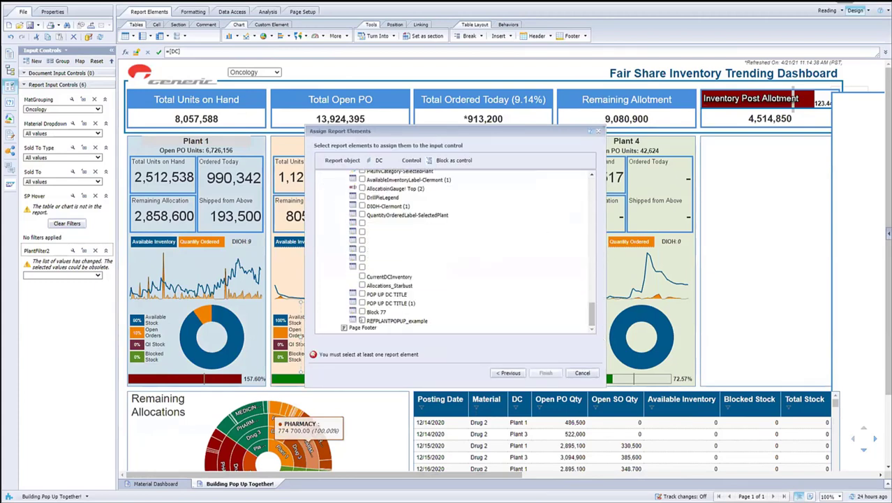
pyautogui.click(362, 321)
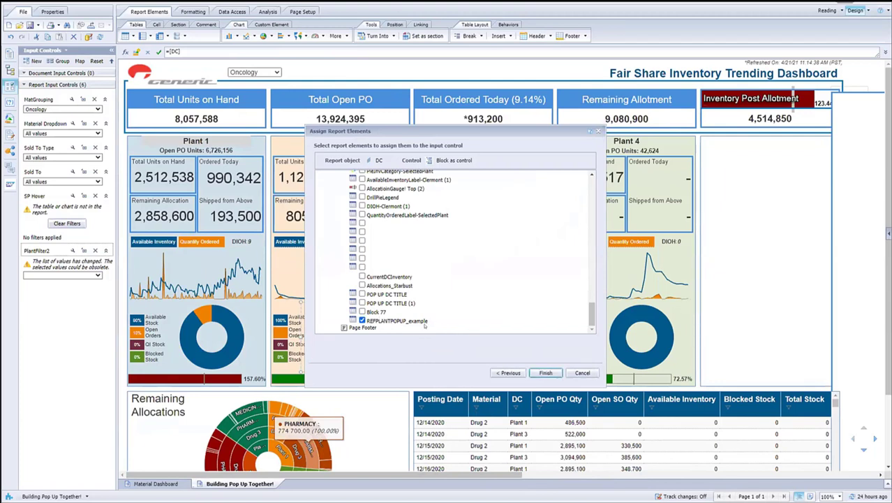
pyautogui.click(363, 285)
pyautogui.click(545, 372)
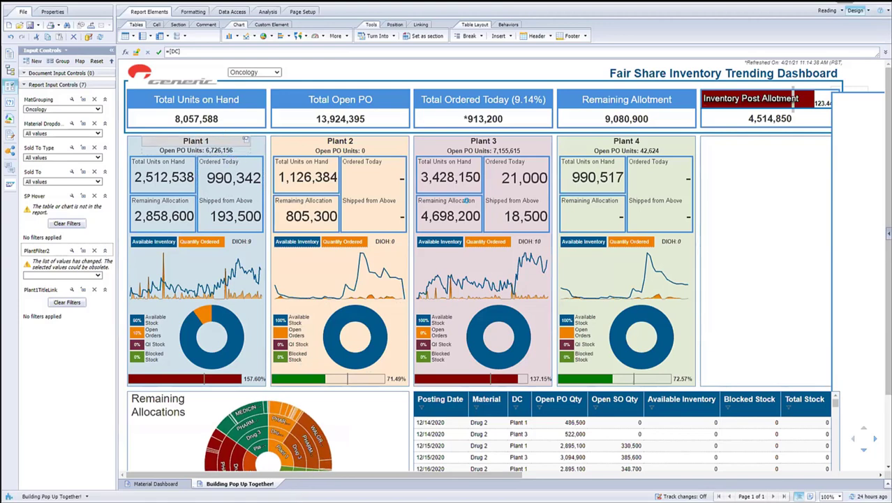
# Step: Filter the linked elements to Plant 1 through the heading's element link and display the plant pop-up
pyautogui.click(466, 200)
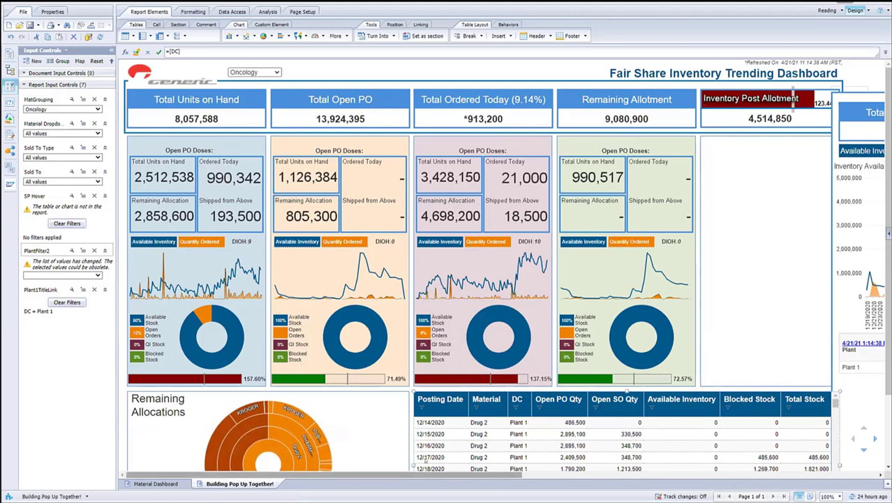
pyautogui.moveTo(441, 474); pyautogui.dragTo(797, 473)
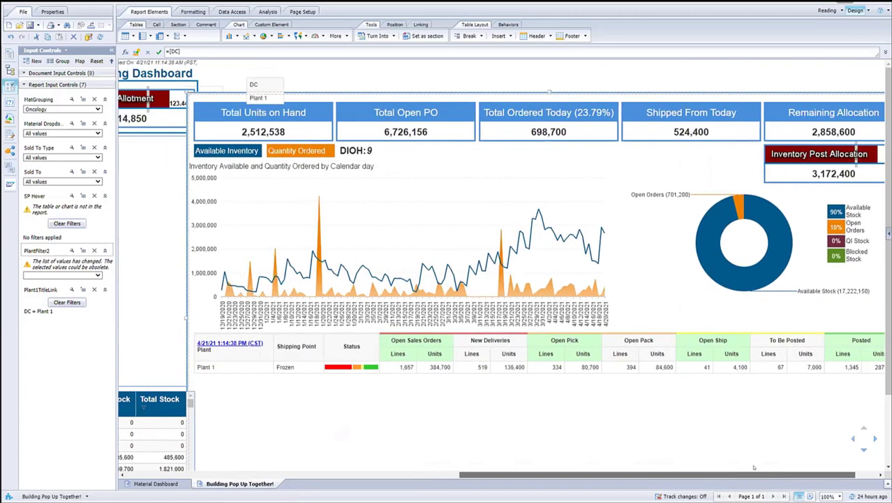
# Step: Examine the formula that conditionally hides the pop-up's inventory trend chart, and close its format settings without changes
pyautogui.rightClick(529, 157)
pyautogui.click(561, 309)
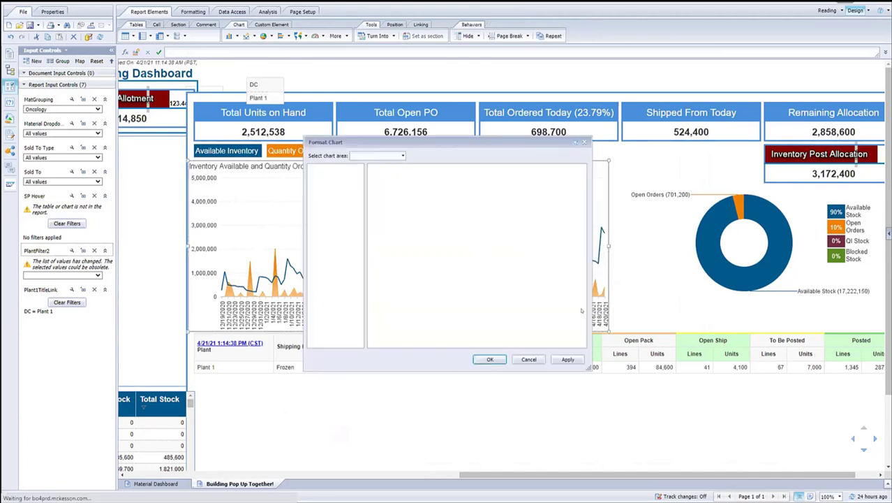
pyautogui.moveTo(439, 301); pyautogui.dragTo(377, 301)
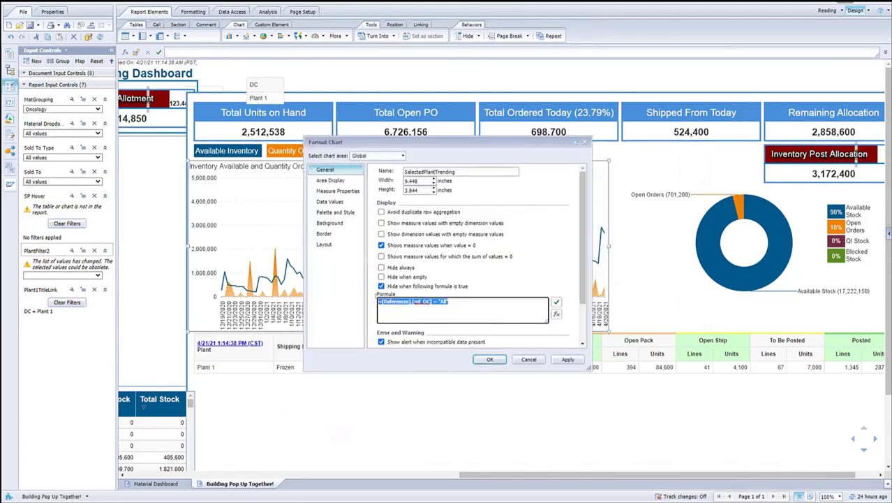
pyautogui.click(479, 303)
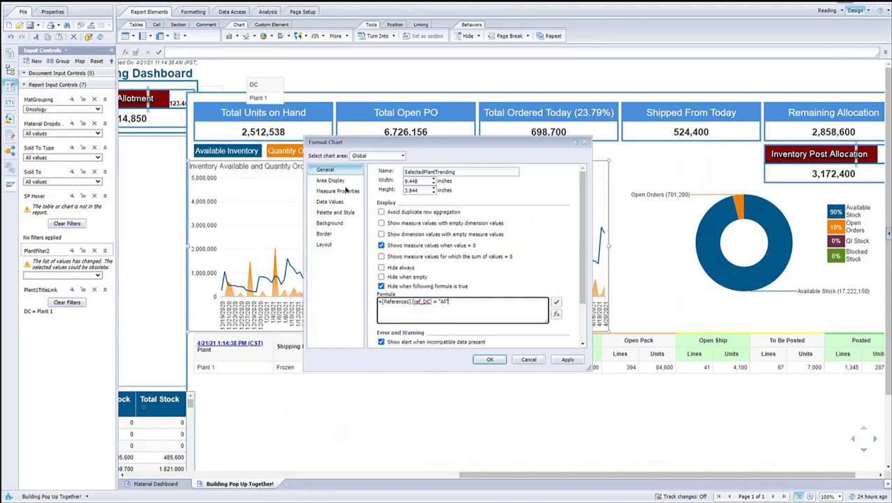
pyautogui.click(531, 359)
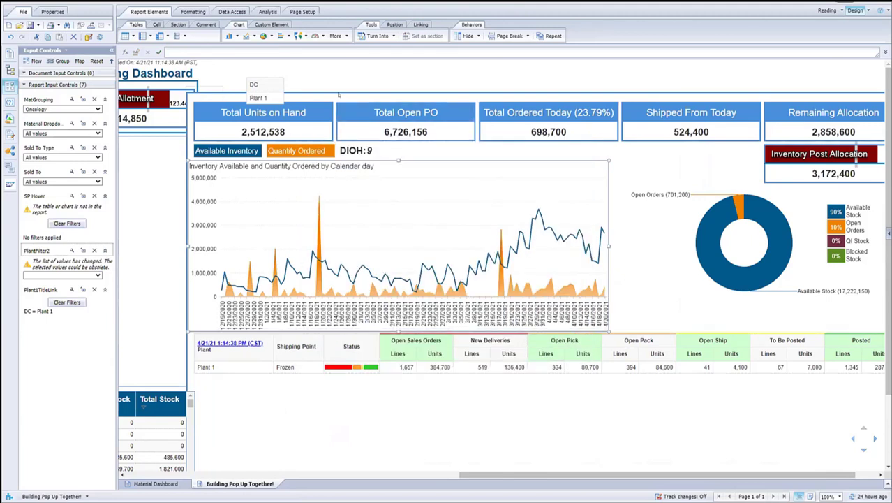
# Step: Copy the hide formula from the SelectedPlantTrending chart's format settings and close them without changes
pyautogui.rightClick(374, 160)
pyautogui.click(416, 310)
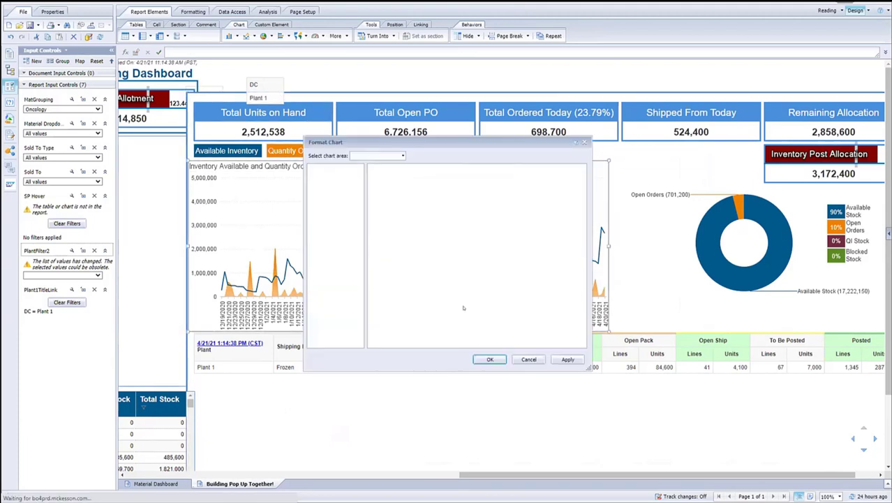
pyautogui.moveTo(464, 302); pyautogui.dragTo(376, 298)
pyautogui.hotkey('ctrl', 'c')
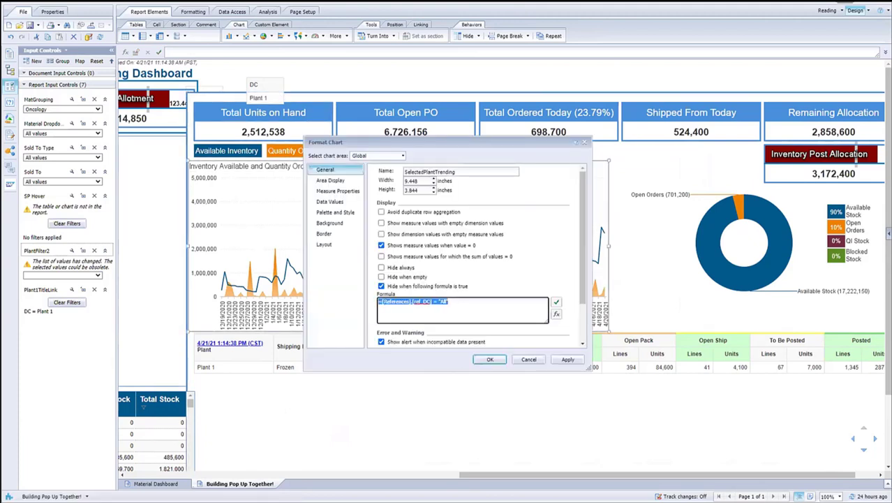
pyautogui.click(529, 358)
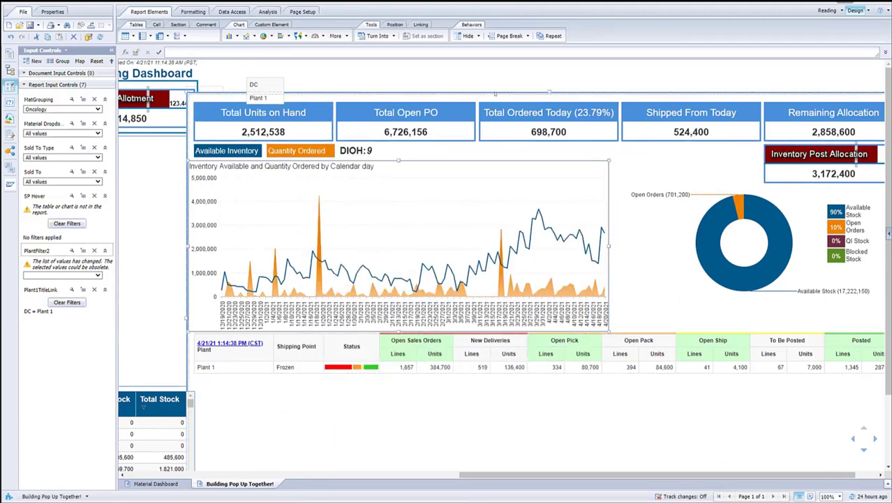
# Step: Hide the PlantDrillThroughModal chart when the copied formula =[References].[ref_DC] = "All" is true
pyautogui.rightClick(495, 88)
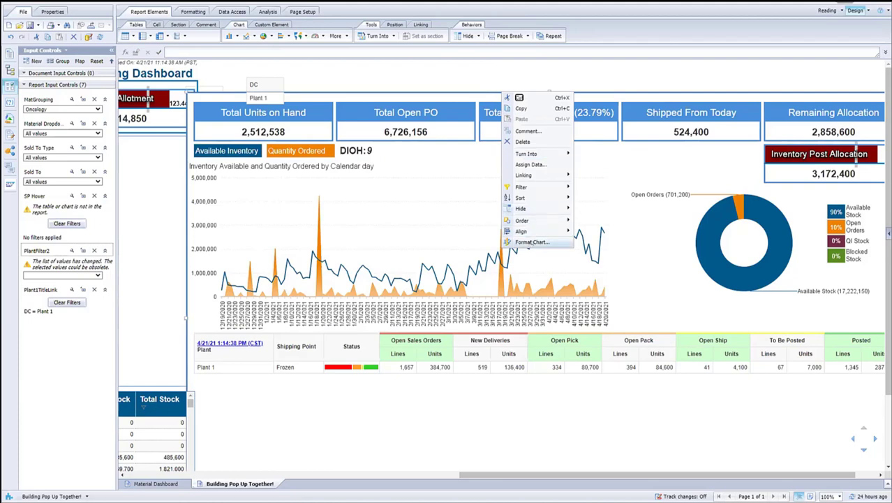
pyautogui.click(537, 244)
pyautogui.click(381, 285)
pyautogui.click(427, 309)
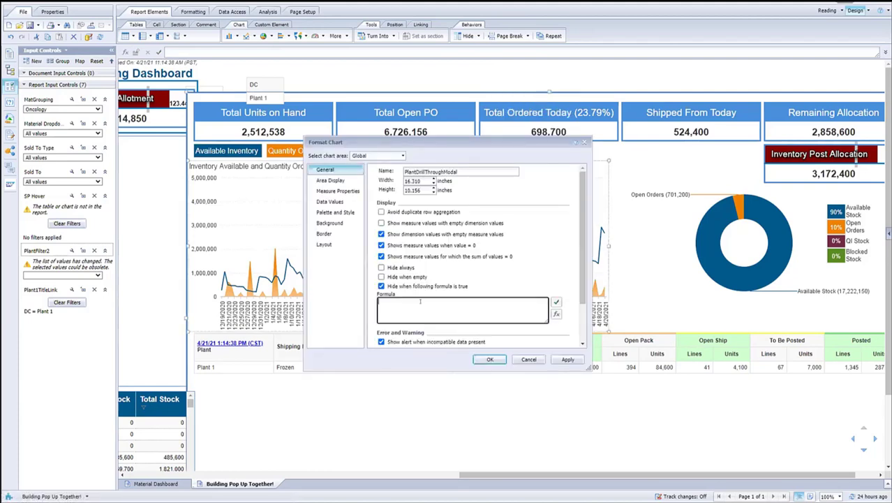
pyautogui.hotkey('ctrl', 'v')
pyautogui.click(489, 359)
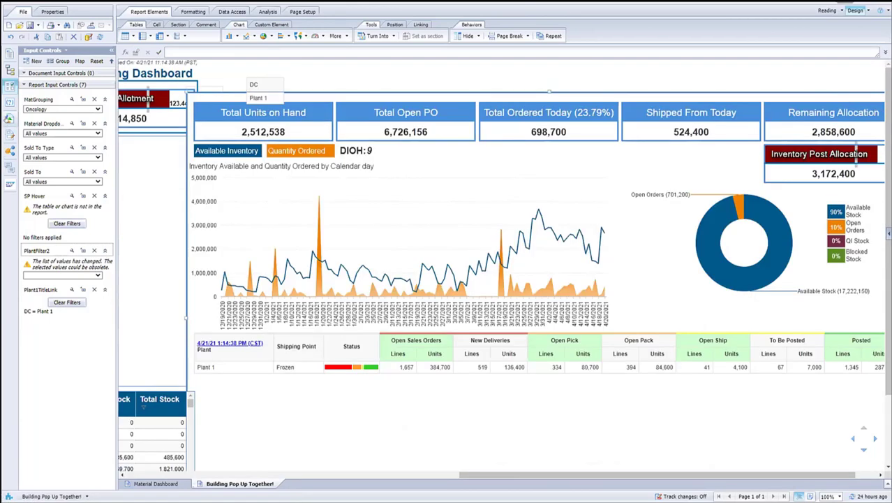
# Step: Place the X variable as a small table above the pop-up and examine its formula without editing it
pyautogui.click(10, 119)
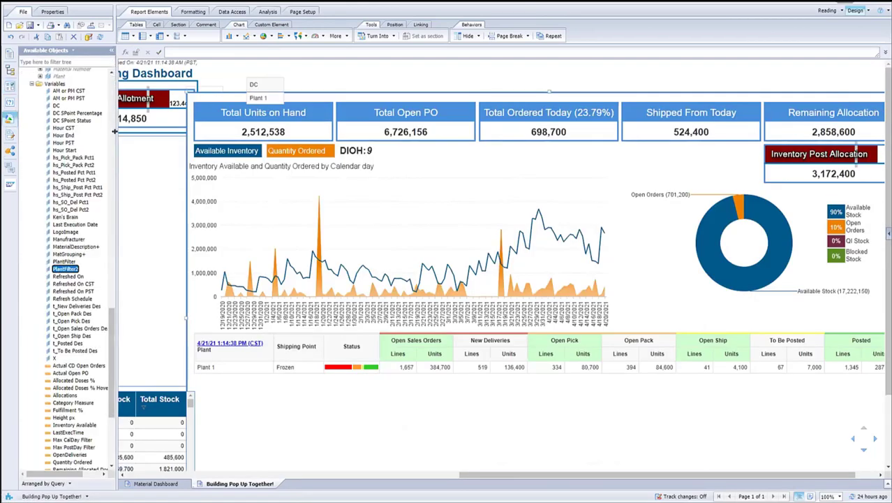
pyautogui.moveTo(53, 358); pyautogui.dragTo(339, 75)
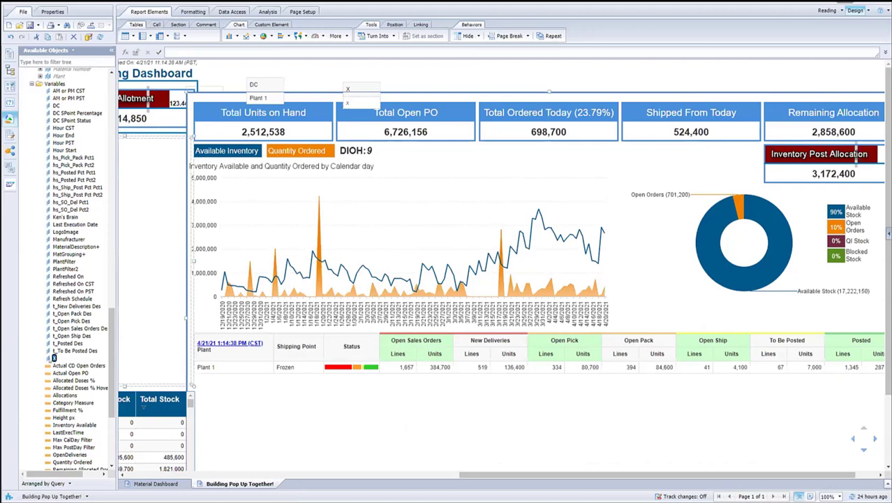
pyautogui.rightClick(54, 357)
pyautogui.click(76, 367)
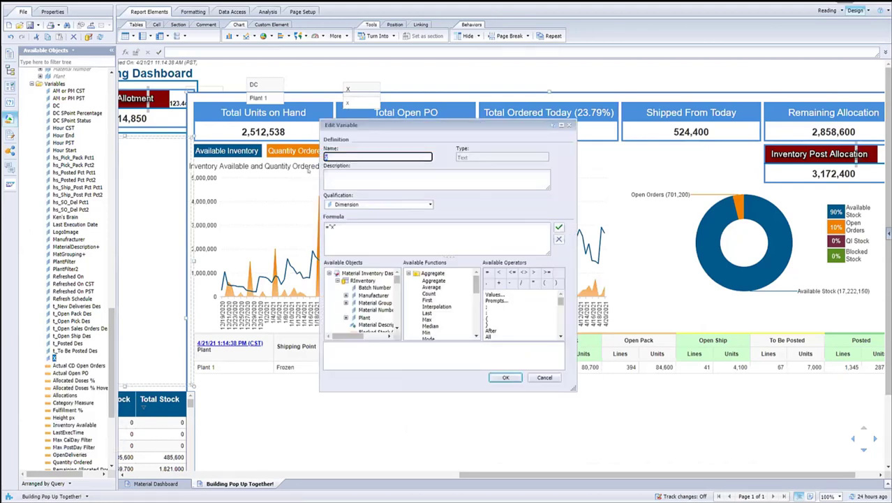
pyautogui.click(382, 234)
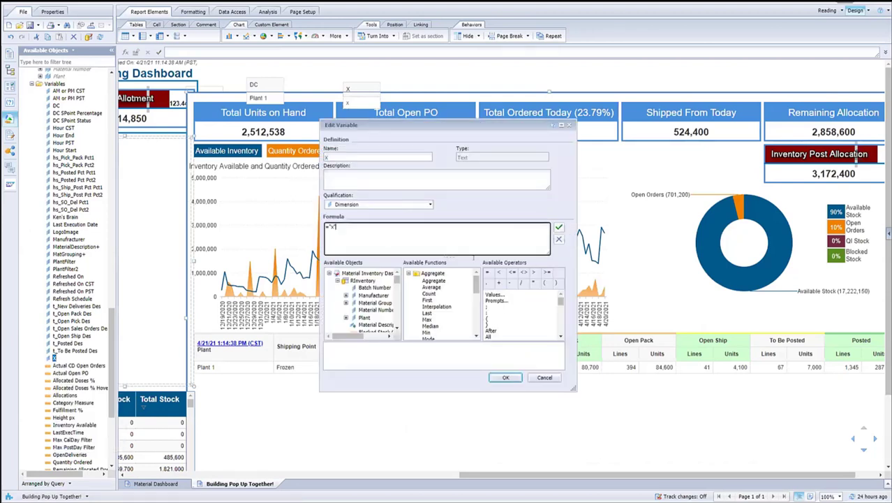
pyautogui.click(545, 378)
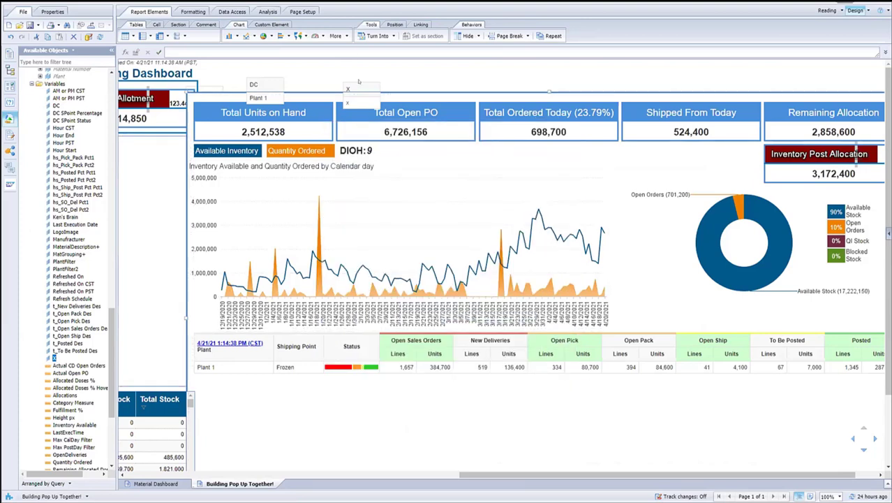
# Step: Turn the X table into an Input Control Reset Button from the N4V Navigation elements
pyautogui.click(363, 79)
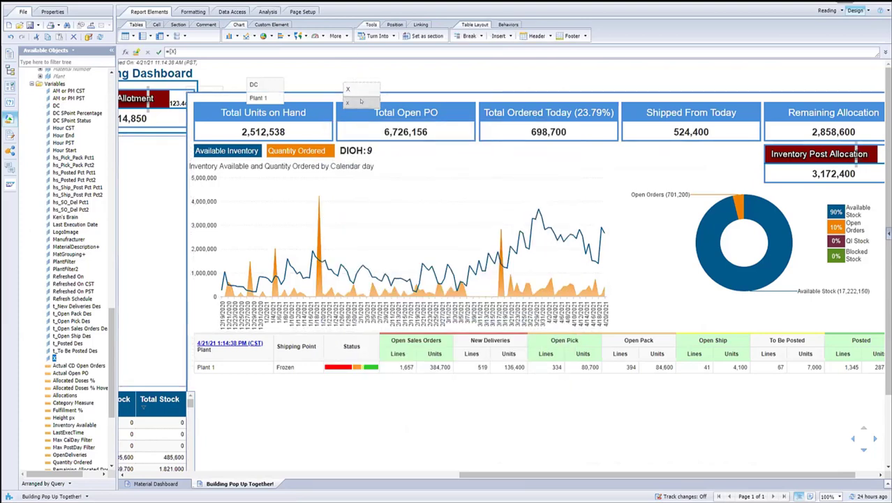
pyautogui.rightClick(368, 83)
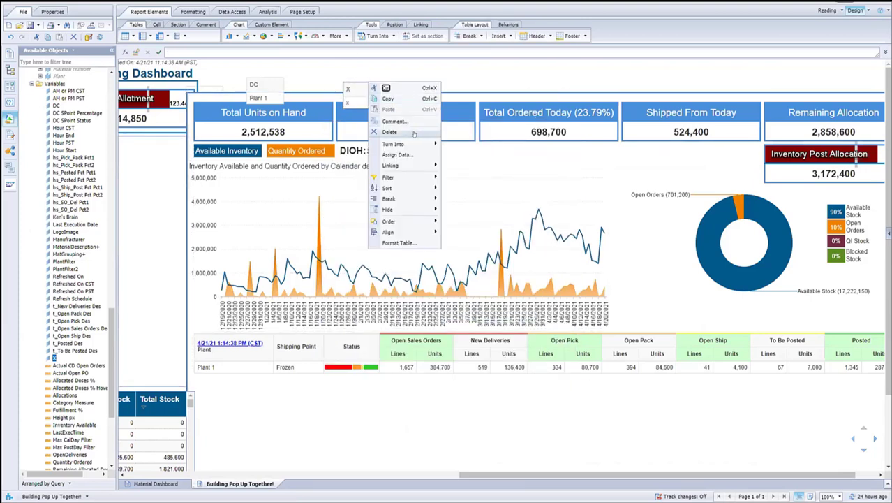
pyautogui.moveTo(412, 142)
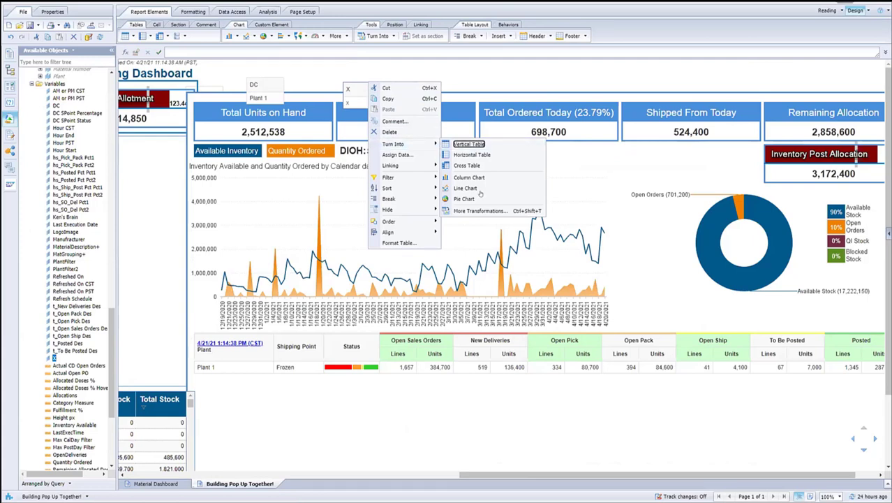
pyautogui.click(481, 210)
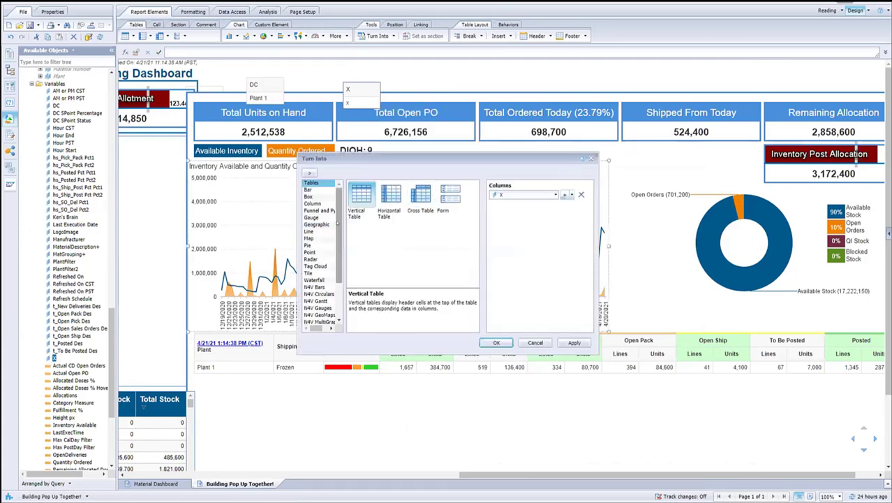
pyautogui.scroll(-3, 328, 237)
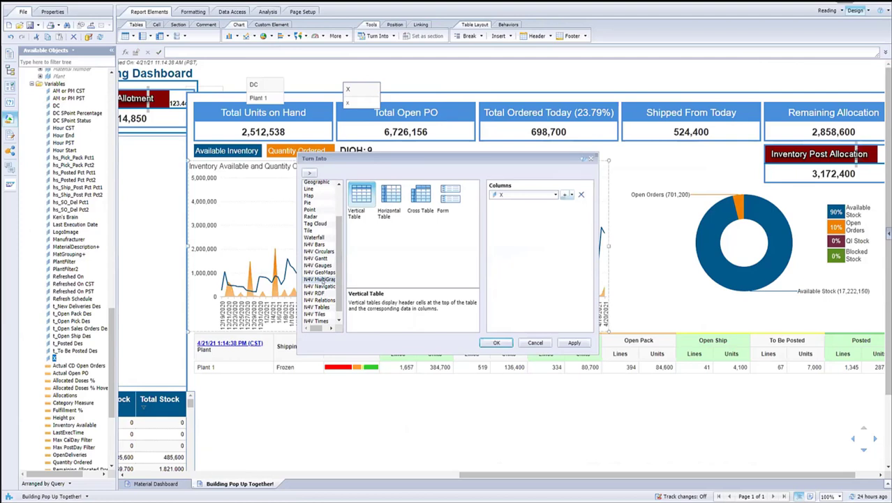
pyautogui.click(319, 286)
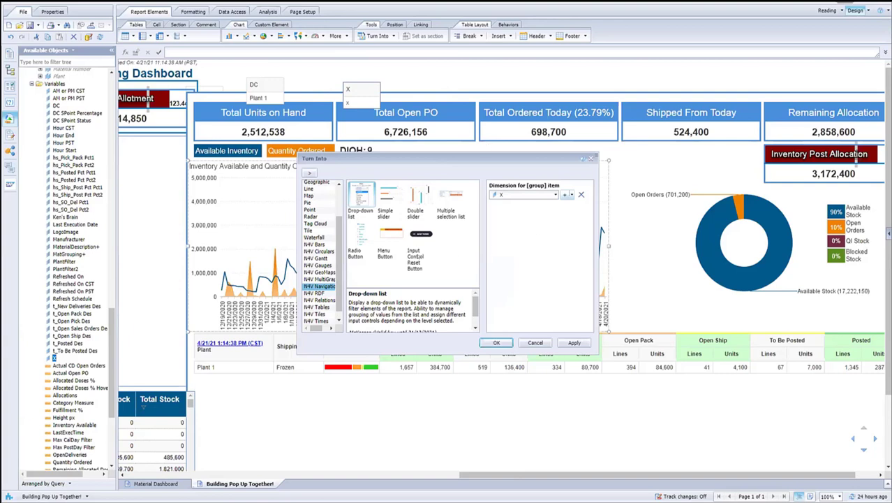
pyautogui.click(421, 236)
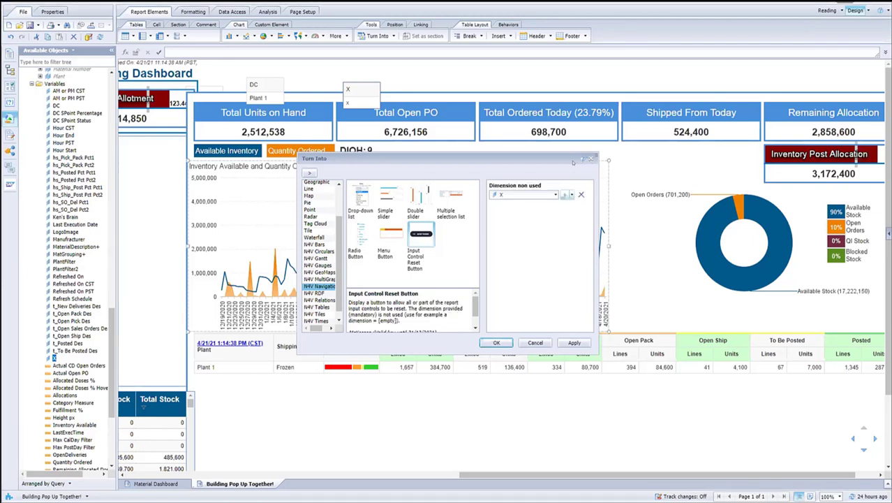
pyautogui.click(496, 342)
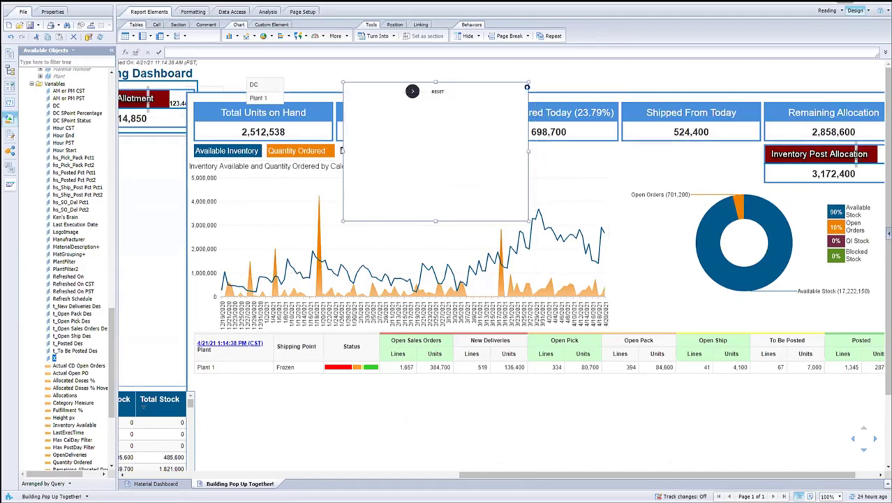
# Step: Shrink the reset button element to about 4.31 by 0.23 inches and shift it along the pop-up's upper edge
pyautogui.moveTo(527, 86); pyautogui.dragTo(532, 91)
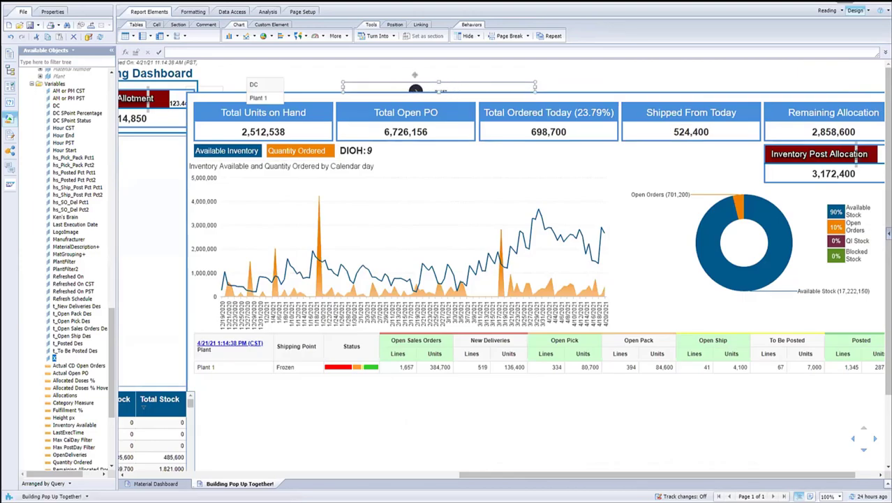
pyautogui.moveTo(415, 74); pyautogui.dragTo(379, 72)
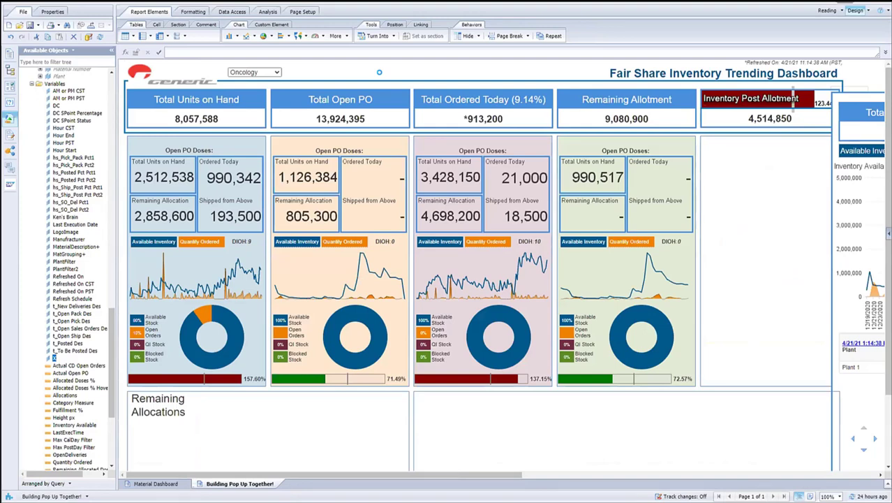
# Step: Enter MatGrouping as the input control not to reset in the reset button's extended parameters
pyautogui.rightClick(383, 79)
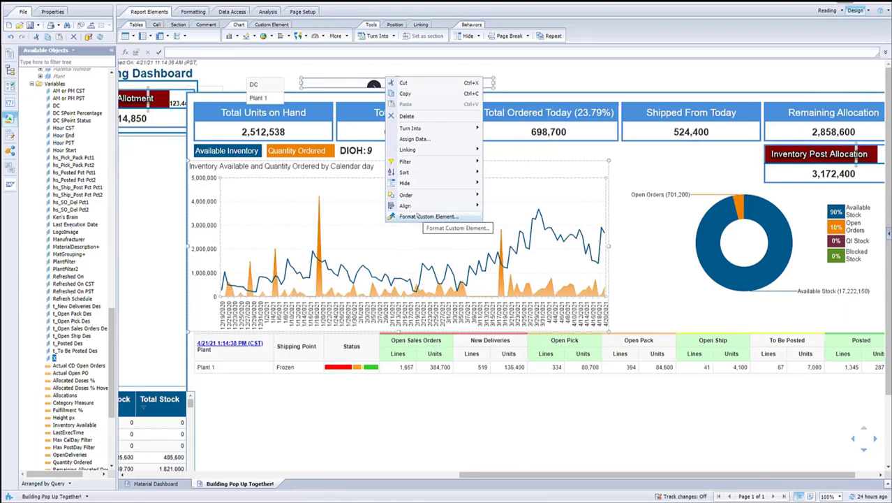
pyautogui.click(419, 216)
pyautogui.click(356, 155)
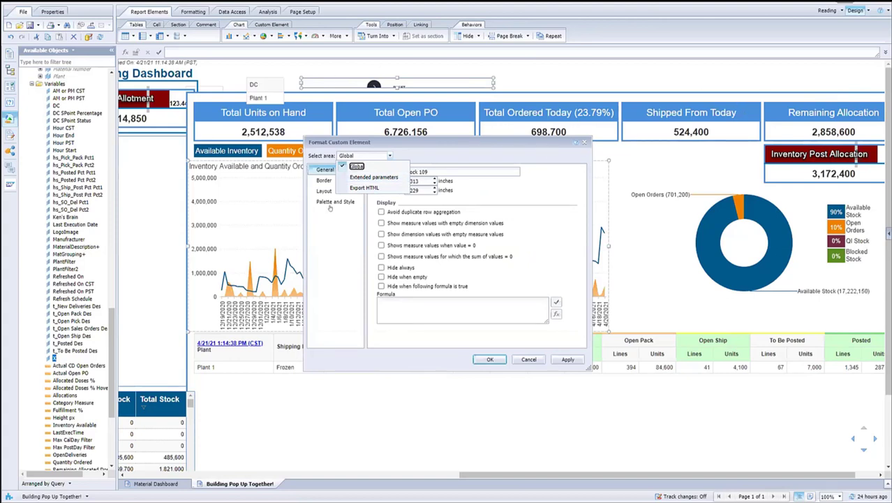
pyautogui.click(374, 177)
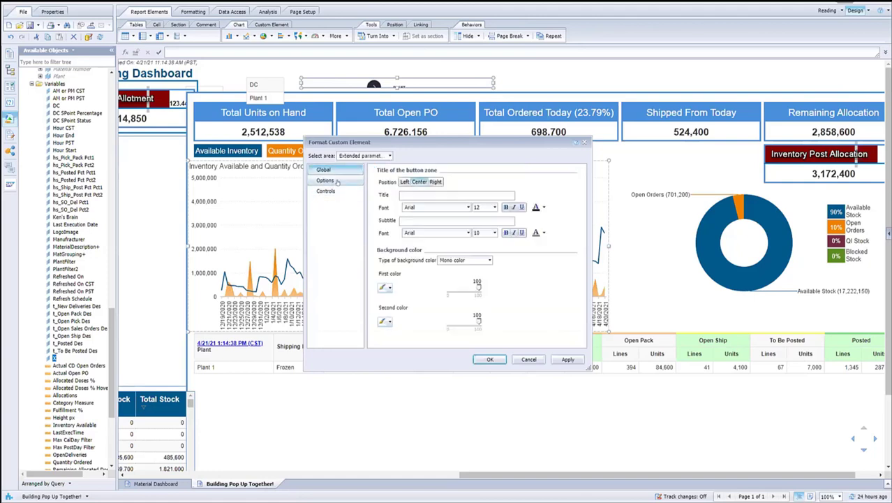
pyautogui.click(333, 181)
pyautogui.click(327, 191)
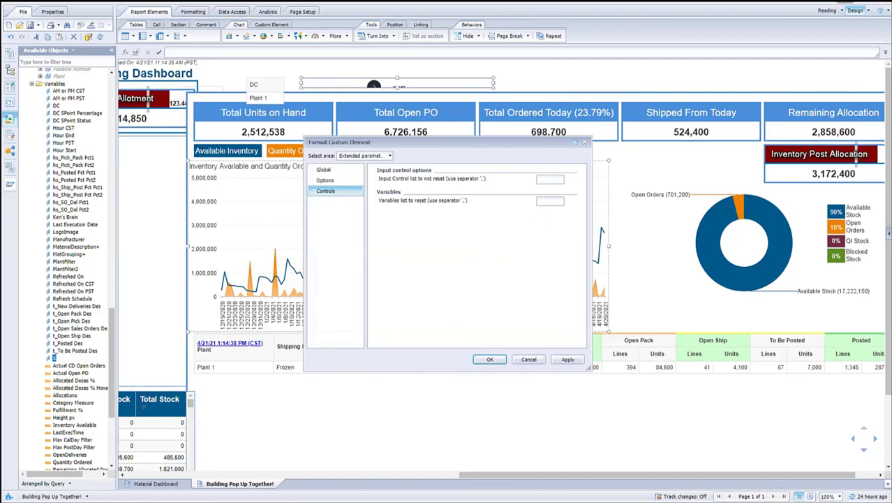
pyautogui.click(541, 179)
pyautogui.write('PlantFilter2')
pyautogui.hotkey('ctrl', 'a')
pyautogui.click(480, 214)
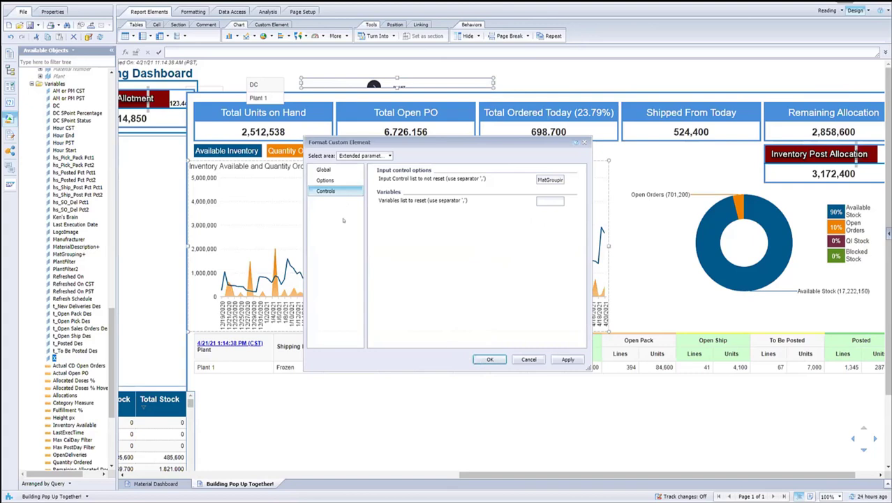
# Step: Set the reset button's color to blue from the last used colors and apply the format changes
pyautogui.click(324, 181)
pyautogui.click(386, 225)
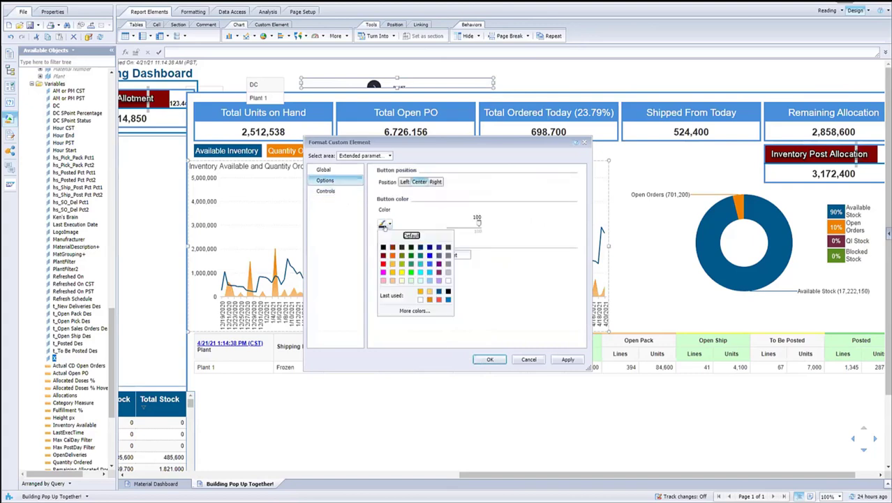
pyautogui.click(448, 300)
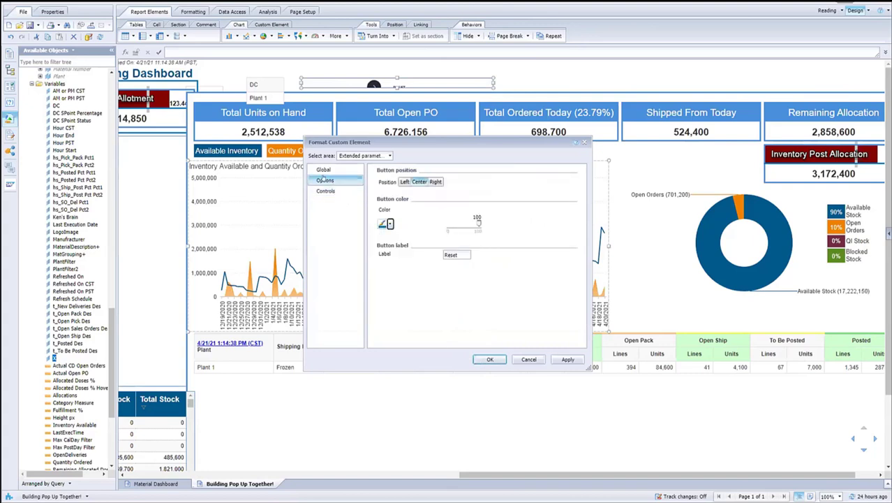
pyautogui.click(324, 170)
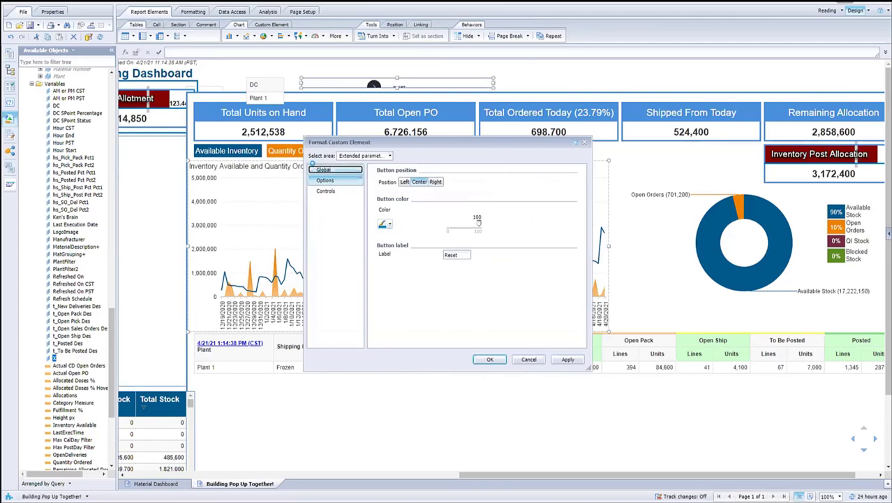
pyautogui.click(490, 359)
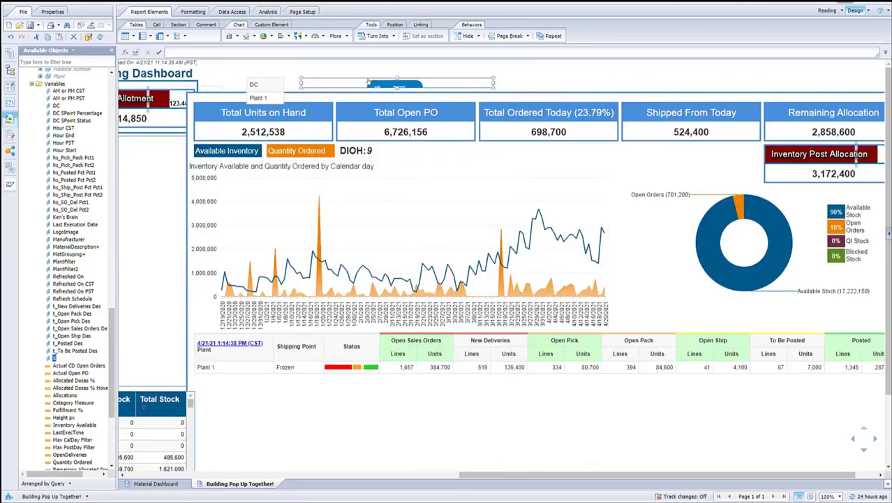
# Step: Examine the reset button's general, palette and font settings and close them without changes
pyautogui.rightClick(385, 77)
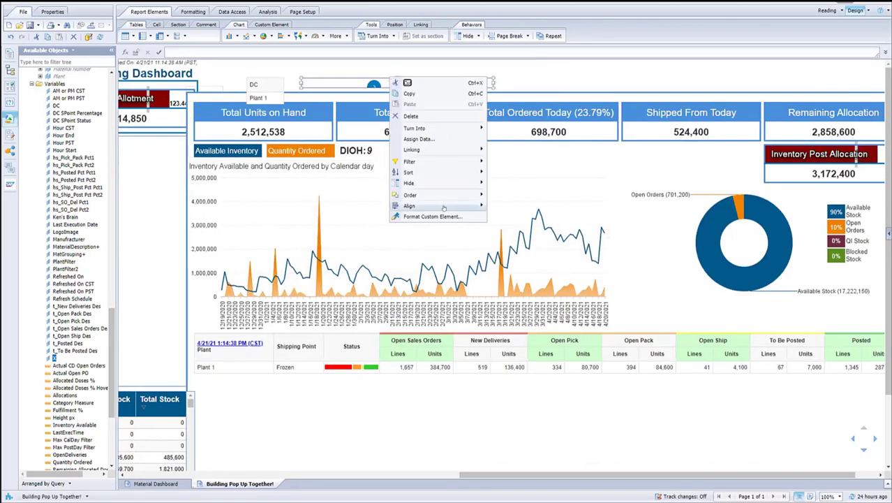
pyautogui.click(447, 215)
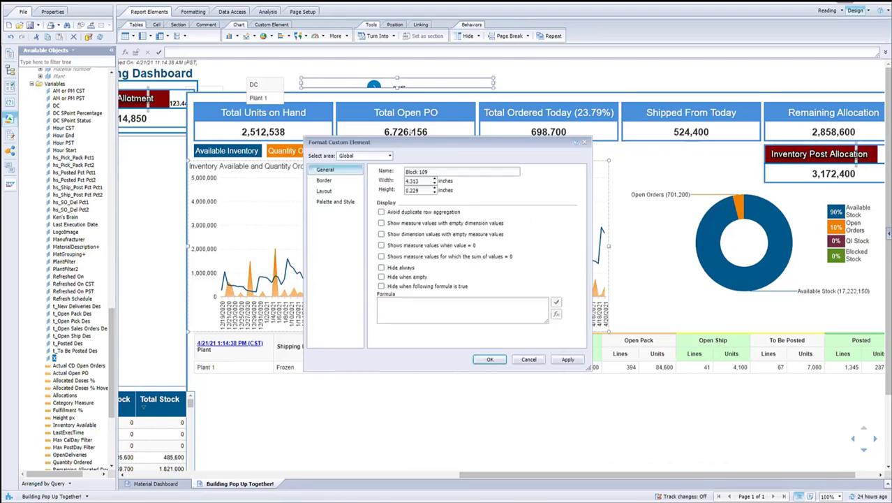
pyautogui.click(335, 201)
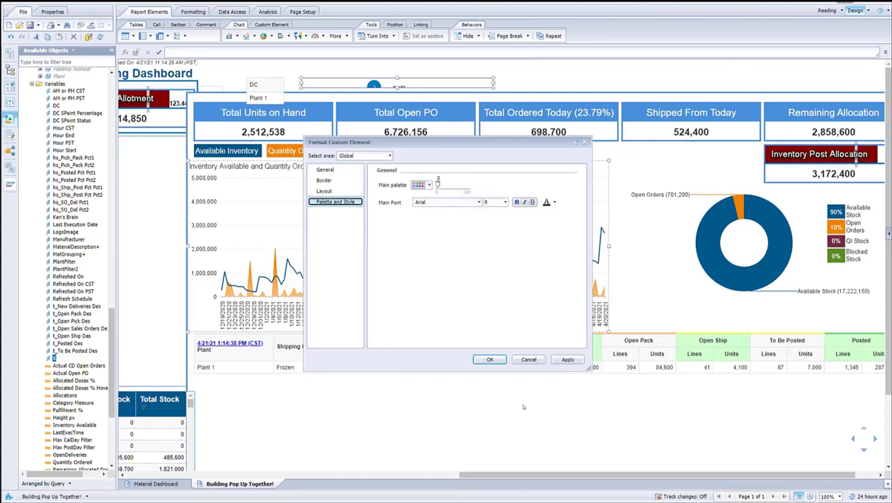
pyautogui.click(529, 358)
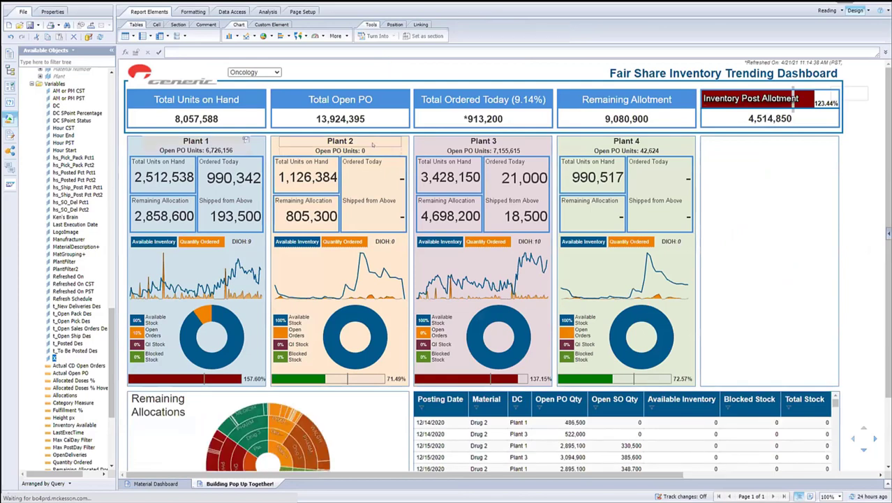
# Step: Examine the dashboard's plant blocks and the adjoining pop-up layout, including its plant reference cell
pyautogui.moveTo(611, 472)
pyautogui.mouseDown()
pyautogui.moveTo(810, 474)
pyautogui.moveTo(613, 474)
pyautogui.mouseUp()
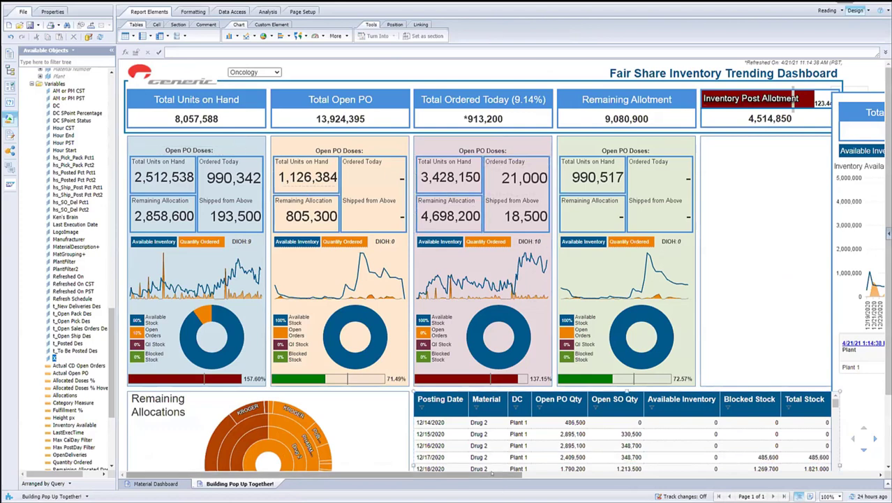
pyautogui.moveTo(492, 473)
pyautogui.mouseDown()
pyautogui.moveTo(517, 473)
pyautogui.moveTo(495, 473)
pyautogui.mouseUp()
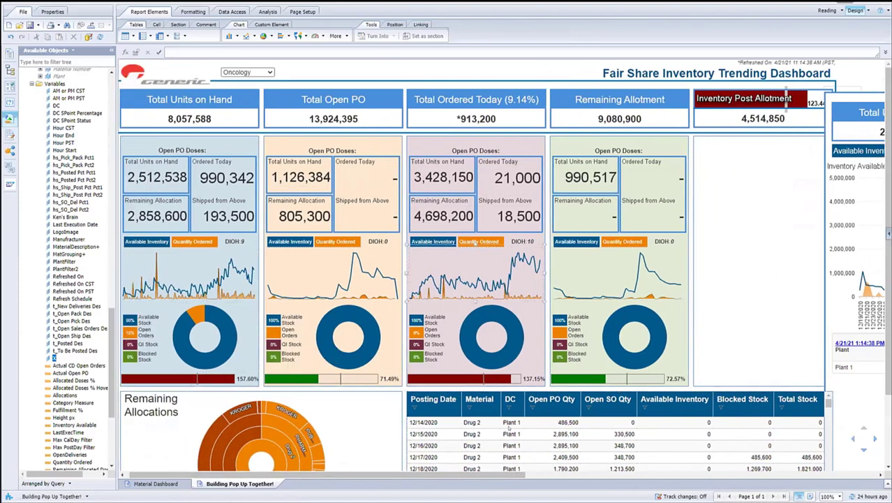
pyautogui.hscroll(10, 510, 428)
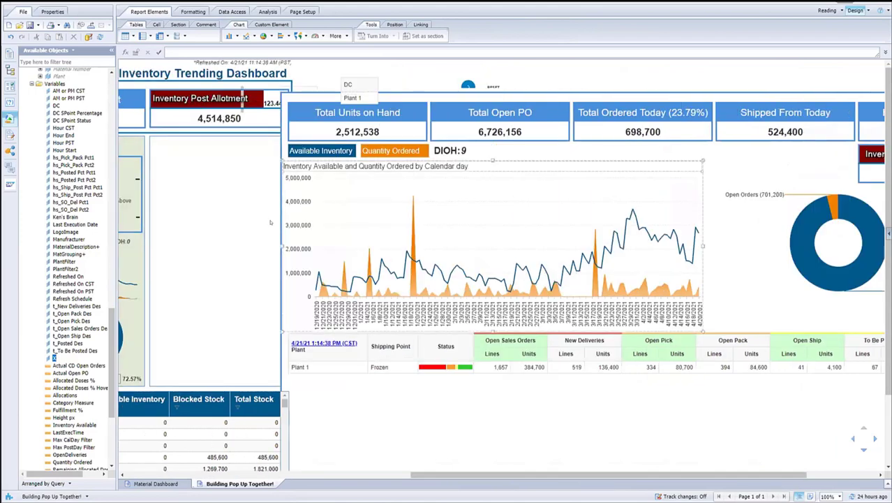
pyautogui.click(271, 222)
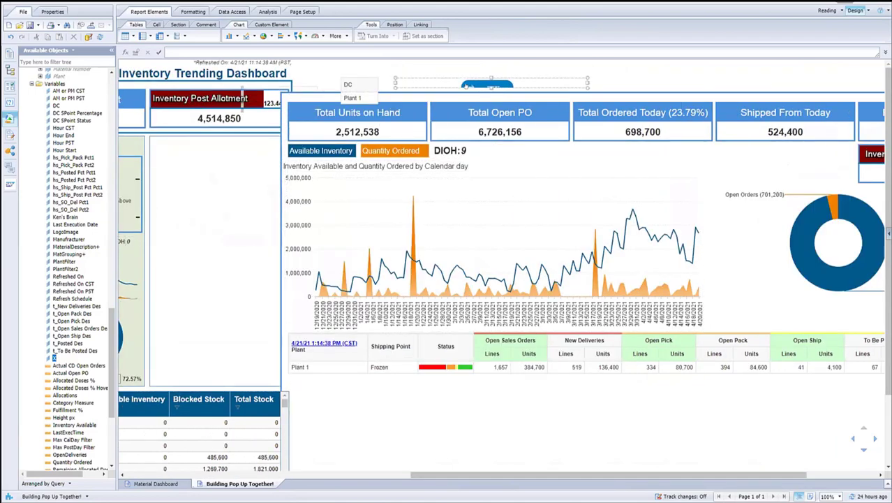
pyautogui.click(440, 184)
pyautogui.click(234, 216)
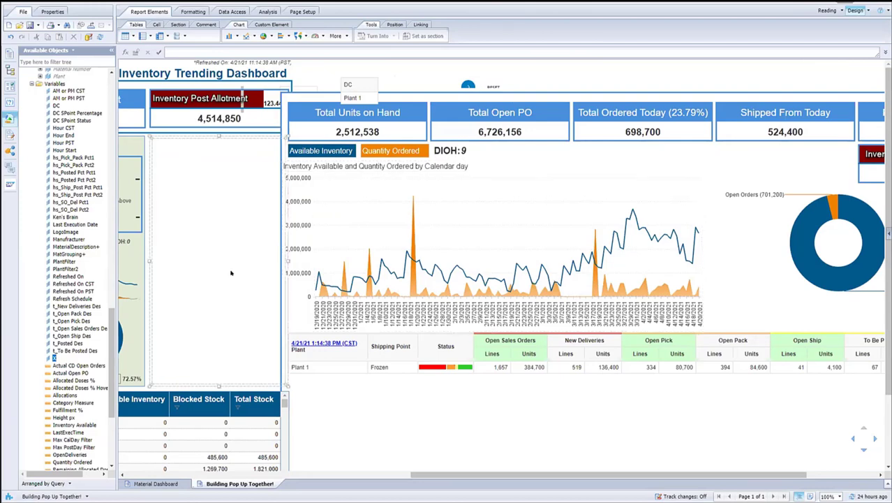
pyautogui.moveTo(448, 474); pyautogui.dragTo(179, 475)
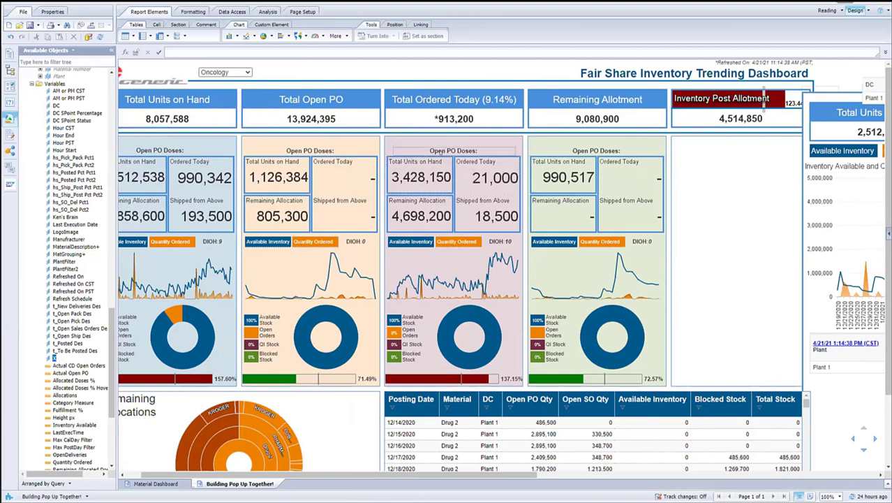
pyautogui.moveTo(487, 479); pyautogui.dragTo(584, 478)
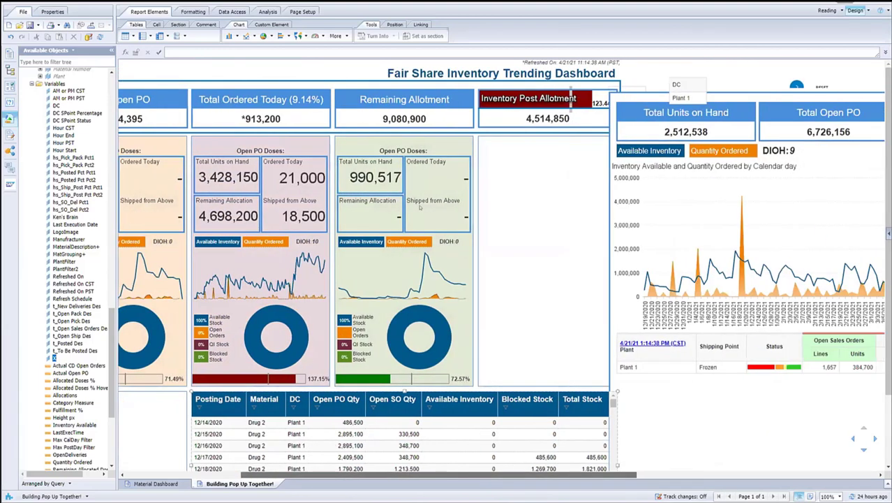
pyautogui.click(678, 84)
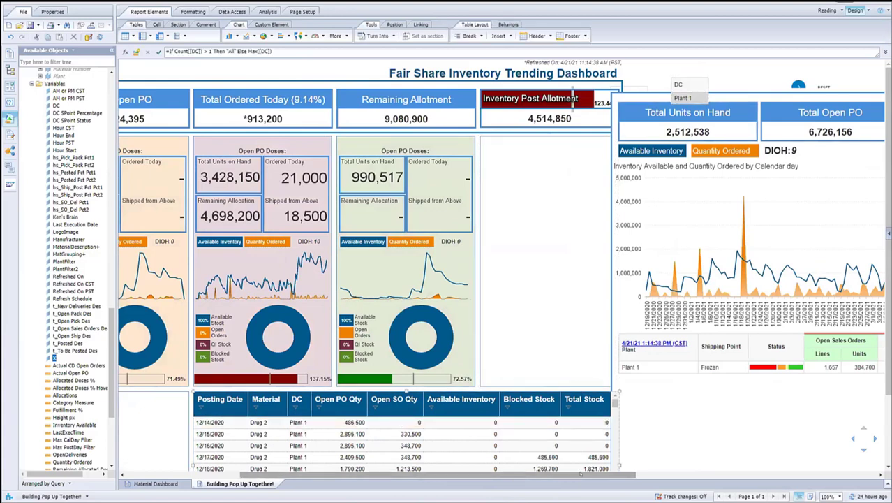
pyautogui.moveTo(590, 475); pyautogui.dragTo(803, 475)
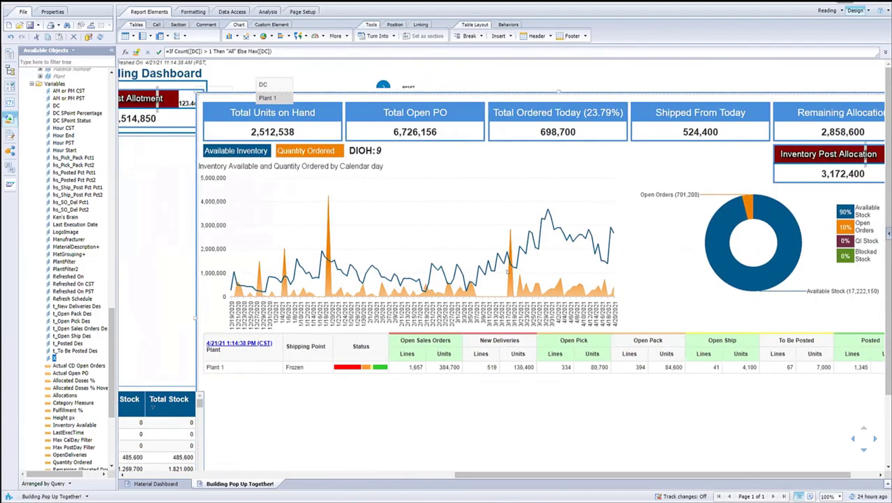
pyautogui.click(443, 155)
pyautogui.rightClick(450, 161)
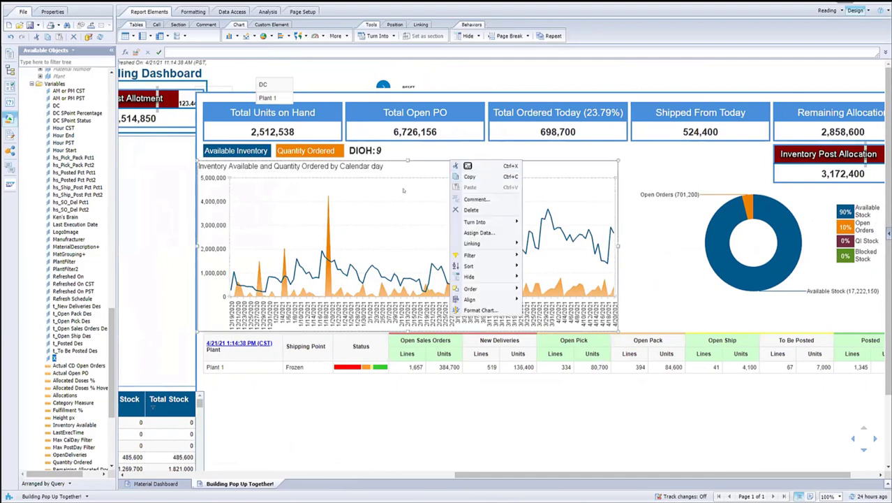
pyautogui.click(480, 233)
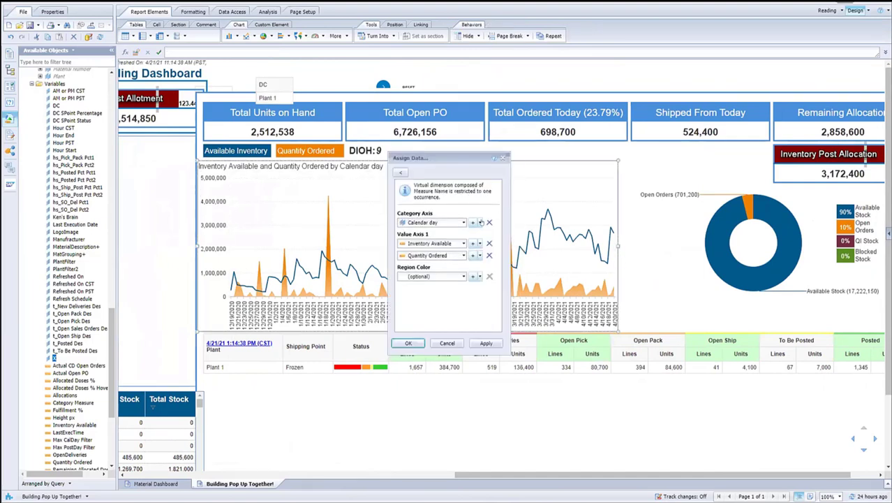
pyautogui.click(447, 343)
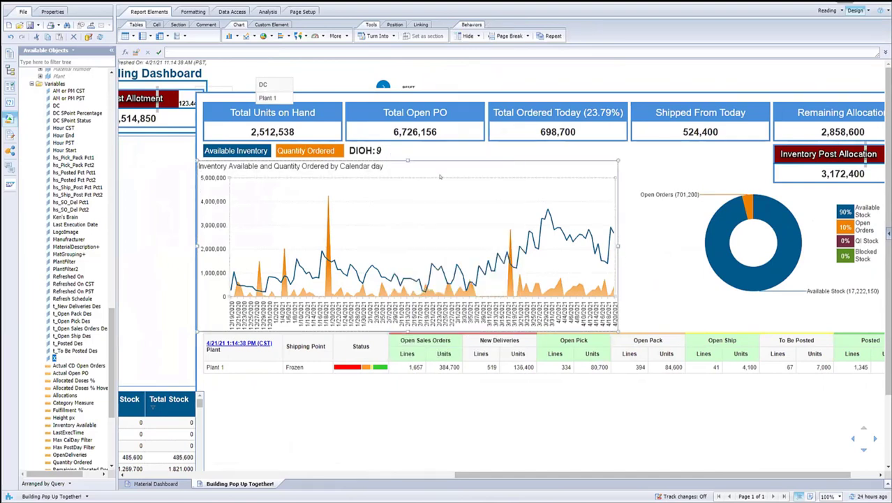
# Step: Choose the N4V Times Timeline as the new type for the pop-up's inventory and quantity ordered chart
pyautogui.rightClick(446, 159)
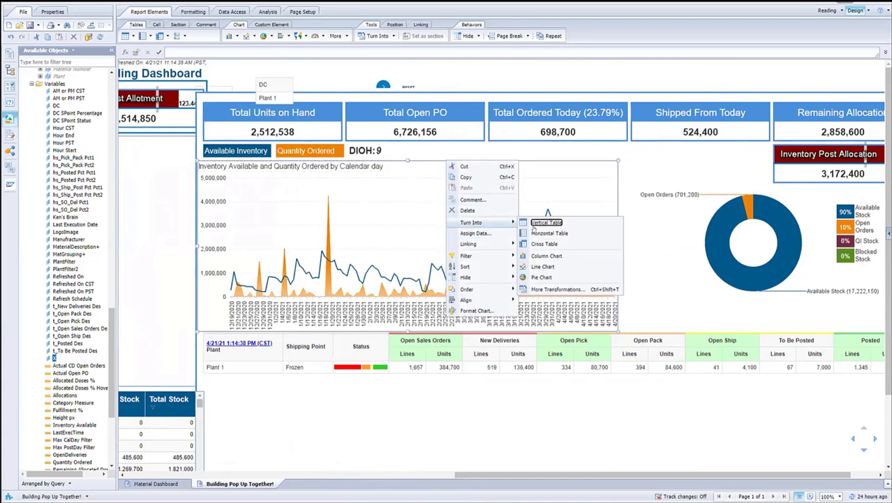
pyautogui.moveTo(472, 222)
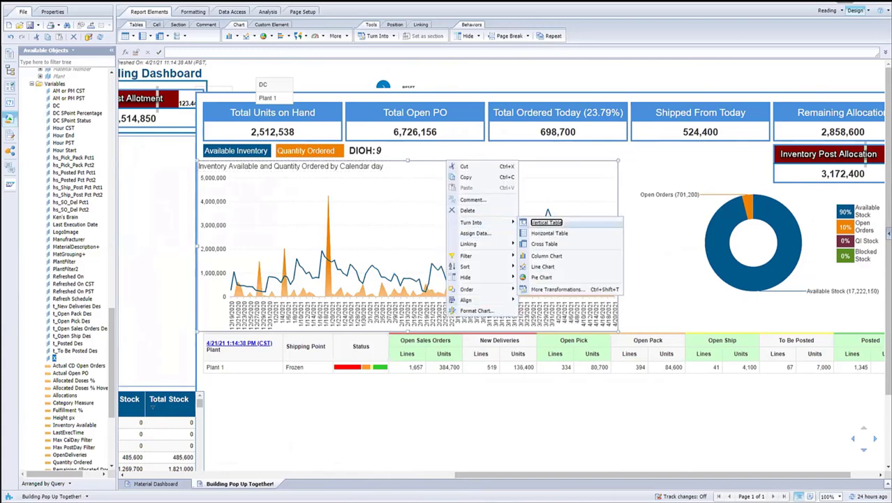
pyautogui.click(552, 290)
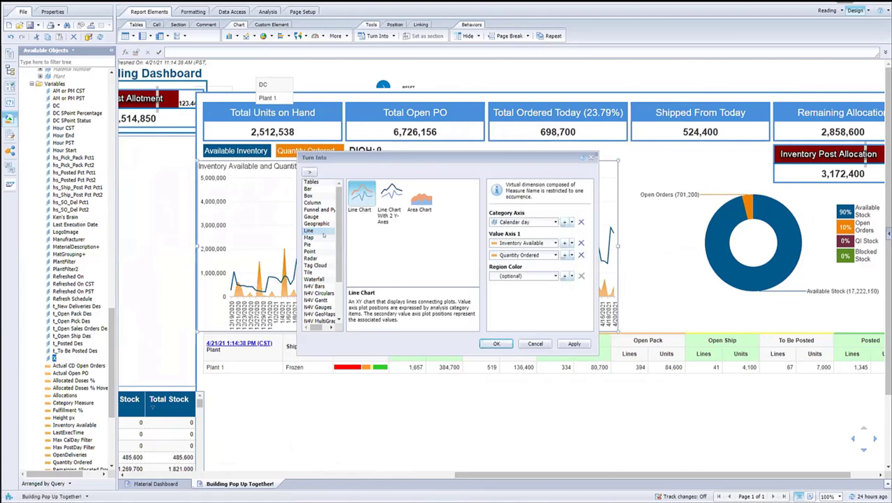
pyautogui.scroll(-4, 337, 232)
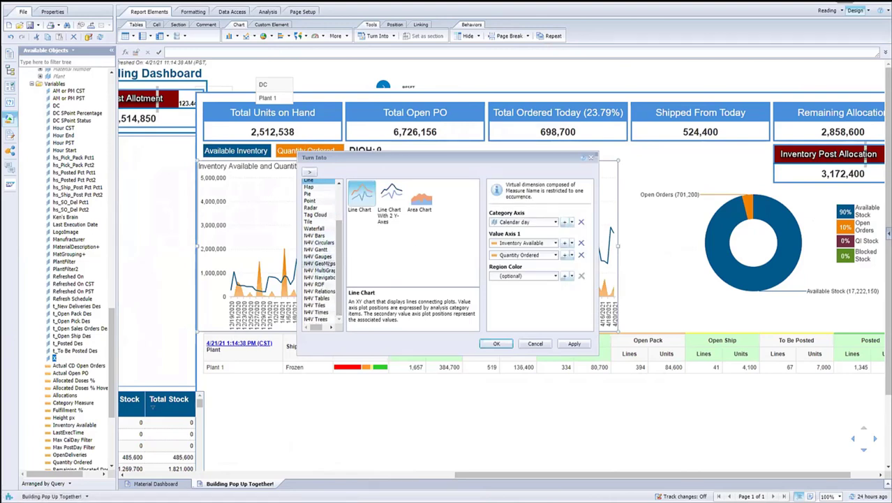
pyautogui.click(317, 312)
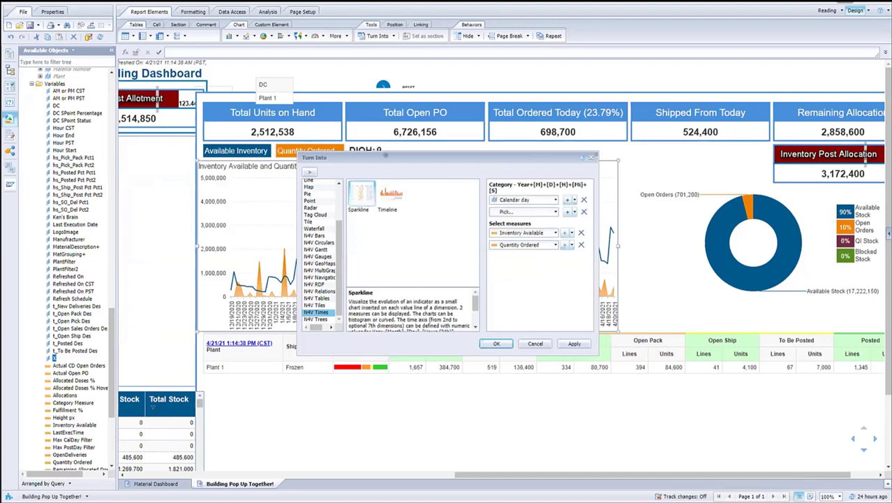
pyautogui.click(391, 193)
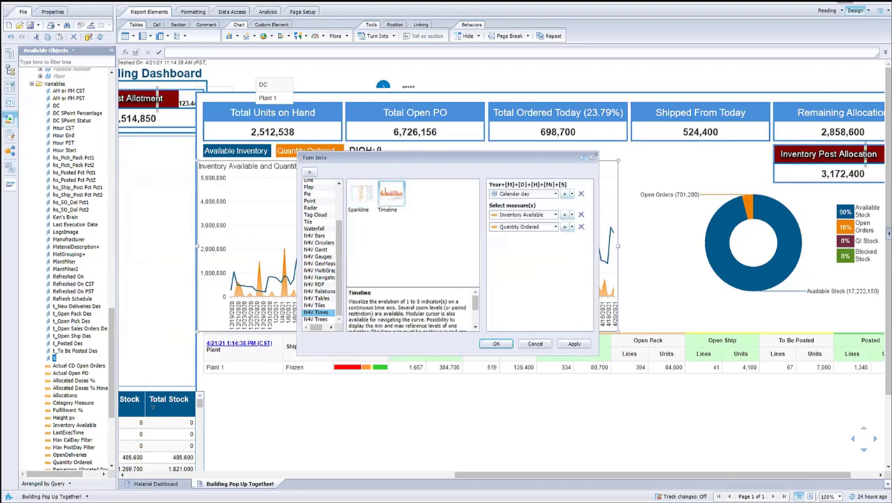
# Step: Add two more time fields to the timeline and set the first one's formula to =Year([Calendar day])
pyautogui.click(564, 195)
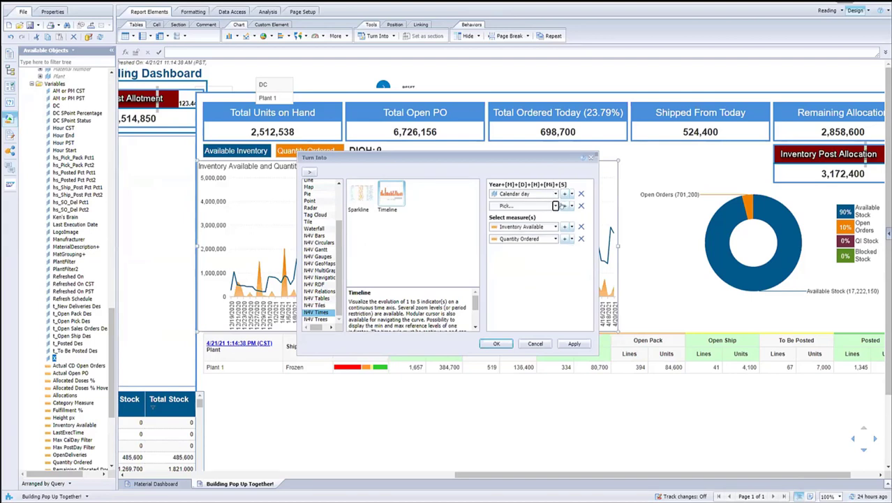
pyautogui.click(565, 206)
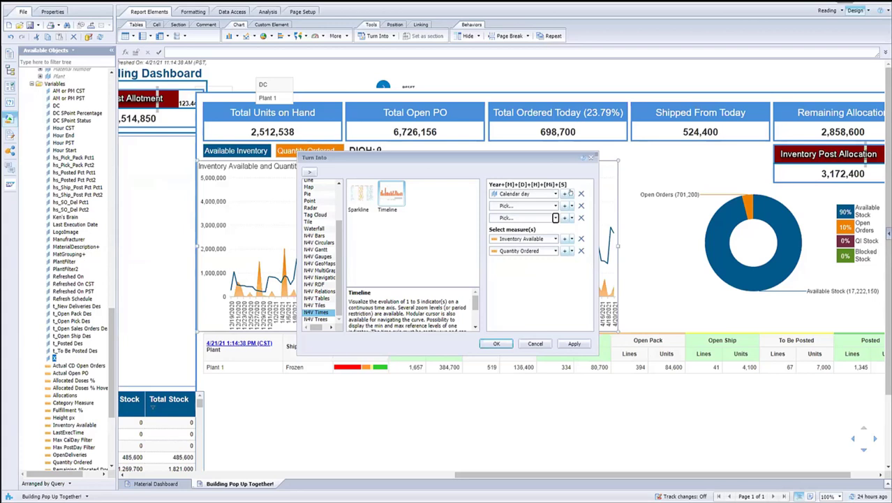
pyautogui.click(571, 193)
pyautogui.click(589, 282)
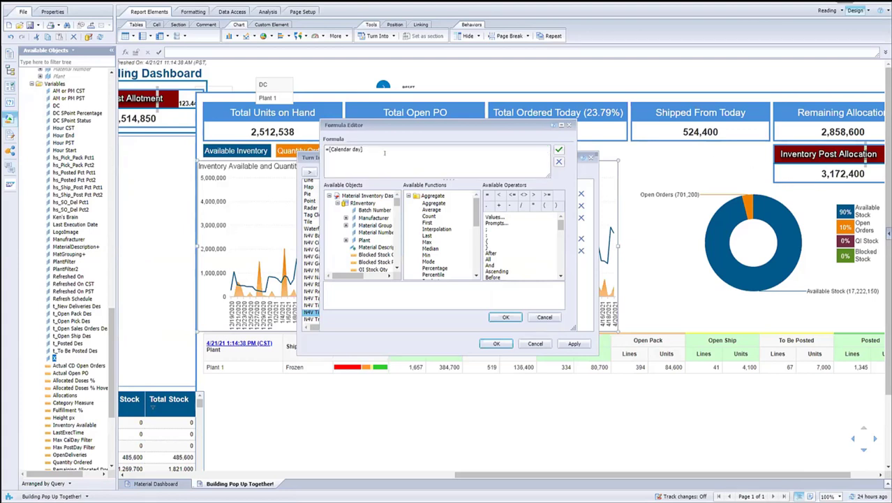
pyautogui.click(384, 152)
pyautogui.moveTo(370, 155); pyautogui.dragTo(286, 150)
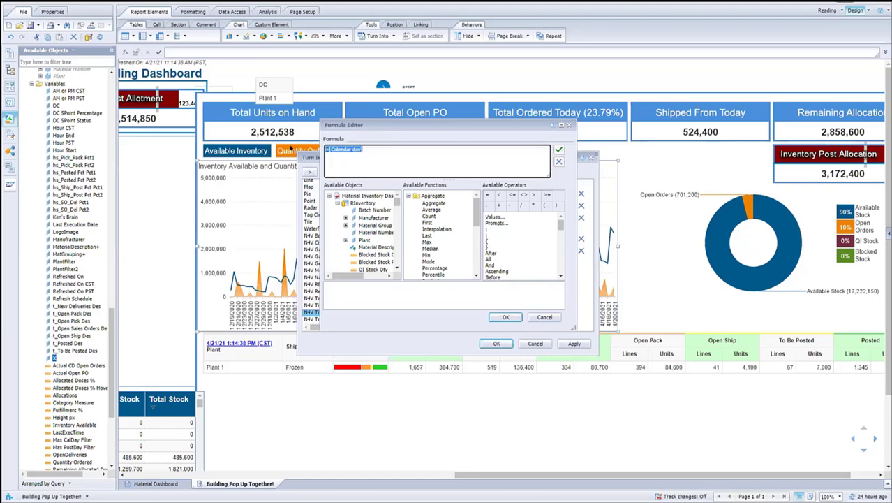
pyautogui.write('=Year([Calendar day])')
pyautogui.click(507, 317)
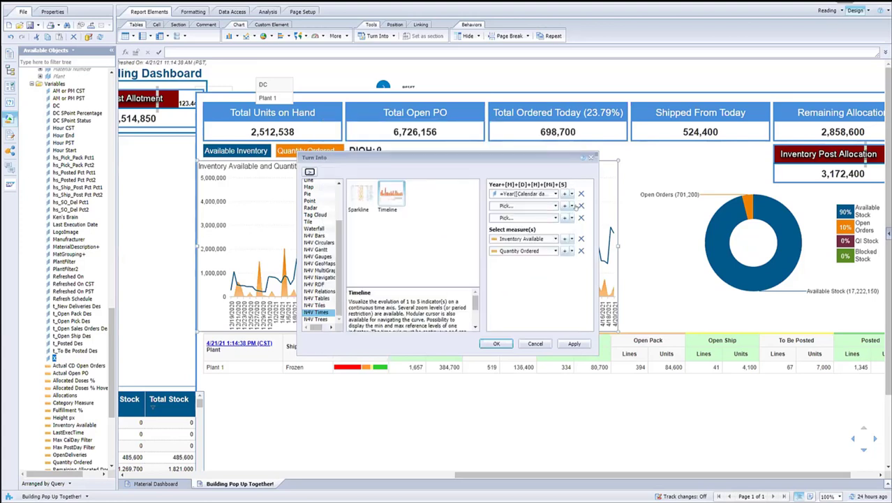
# Step: Set the timeline's second time field to the formula =MonthNumberOfYear([Calendar day])
pyautogui.click(571, 205)
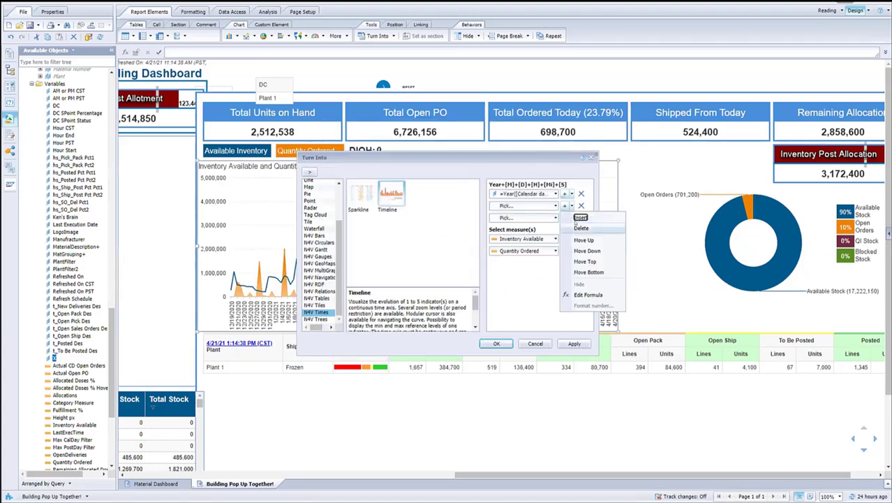
pyautogui.click(588, 294)
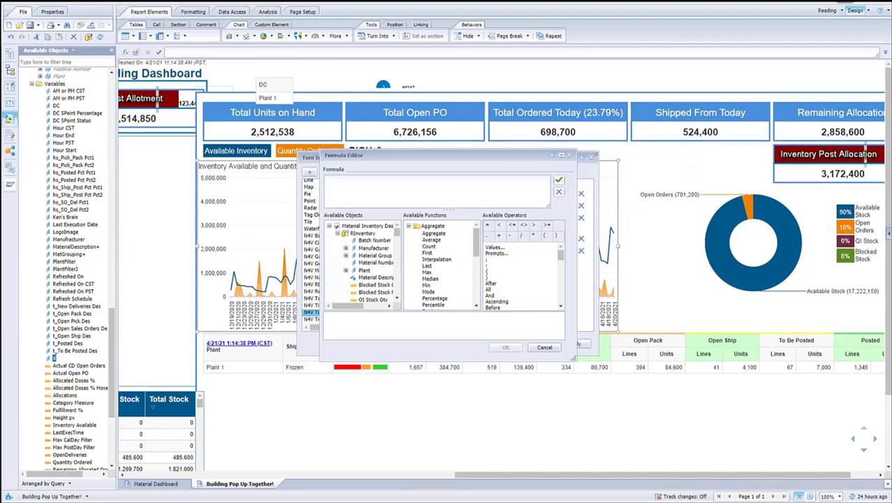
pyautogui.click(355, 190)
pyautogui.write('=MonthNumberOfYear([Calendar day])')
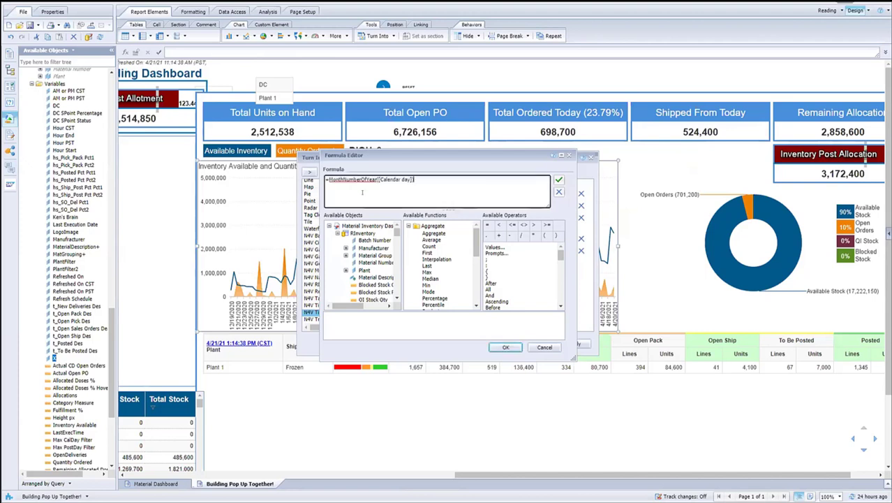
pyautogui.click(506, 347)
# Step: Set the third time field to =DayNumberOfMonth([Calendar day]) and convert the chart into the timeline
pyautogui.click(571, 217)
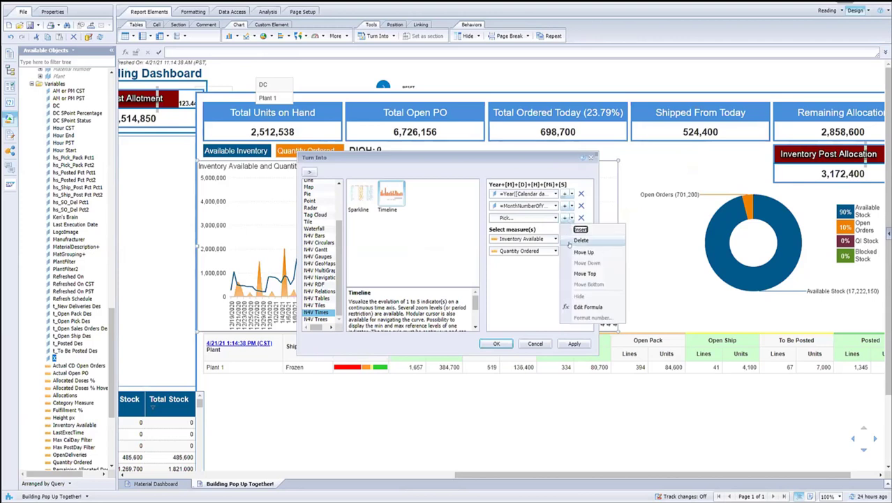
pyautogui.click(588, 307)
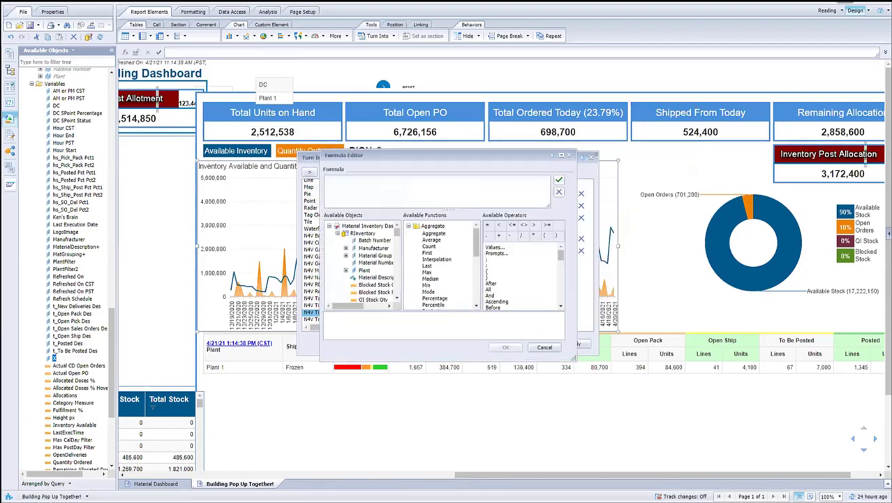
pyautogui.click(442, 179)
pyautogui.write('=DayNumberOfMonth([Calendar day])')
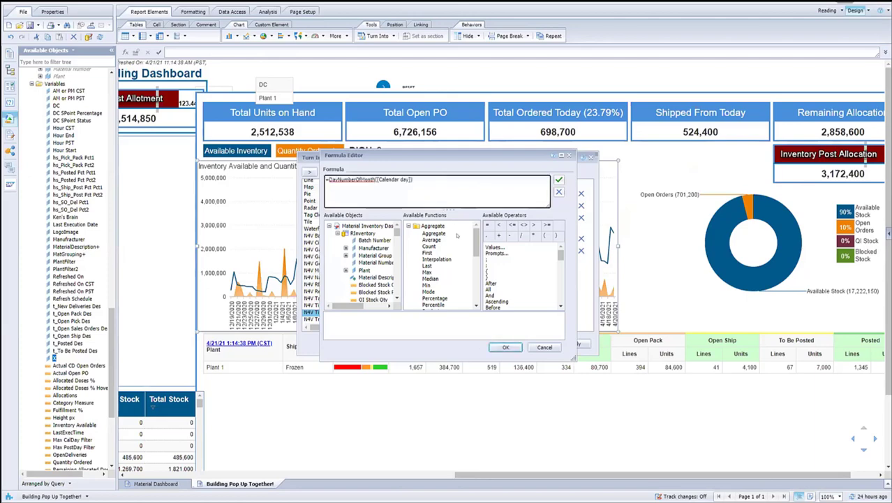
pyautogui.click(504, 347)
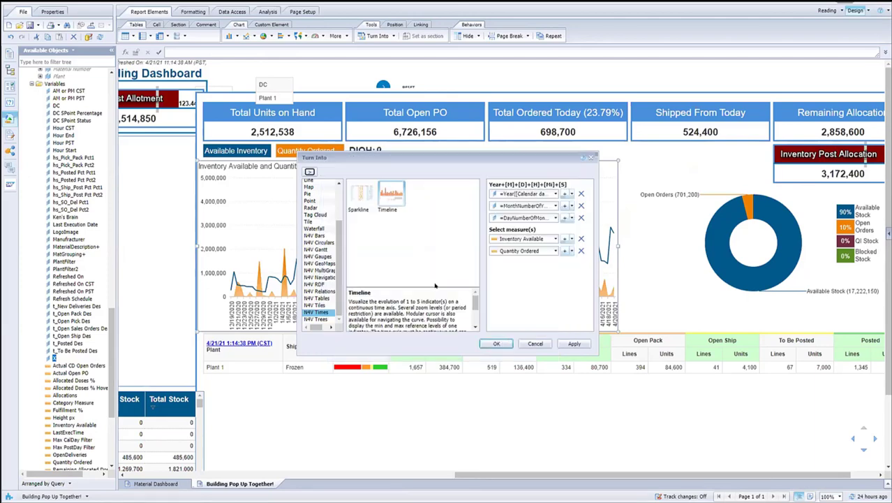
pyautogui.click(509, 341)
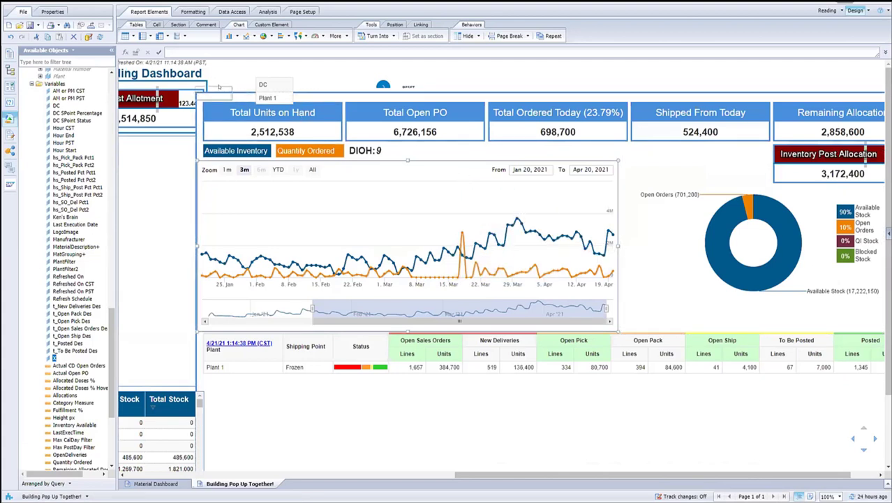
# Step: Set the relative position of the pop-up's small reference table to 0.1 inches from the left edge of the report
pyautogui.click(219, 83)
pyautogui.rightClick(218, 82)
pyautogui.moveTo(279, 238)
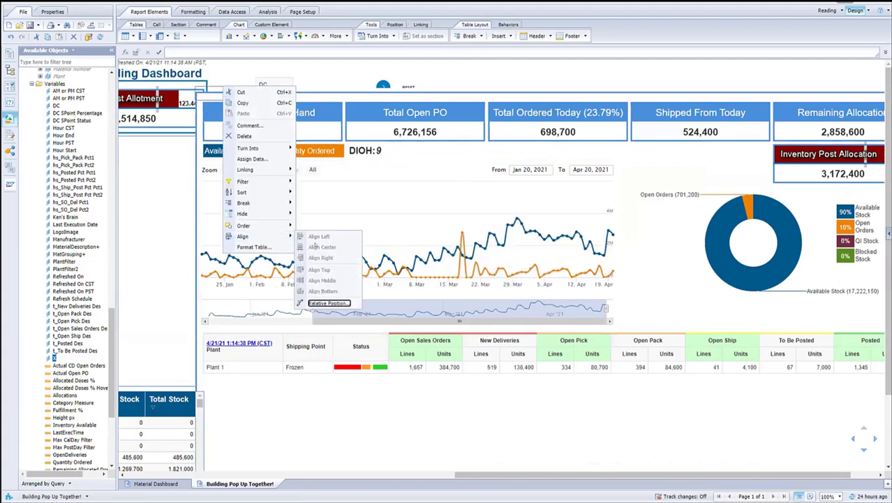
pyautogui.click(327, 303)
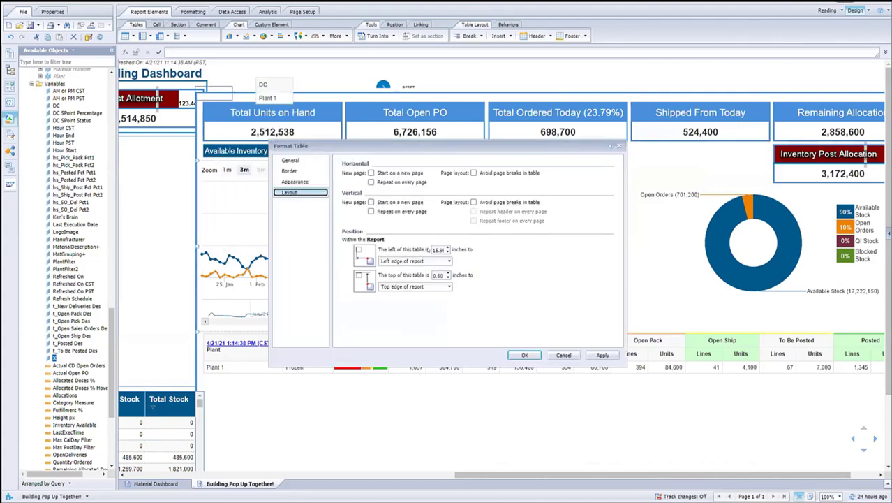
pyautogui.doubleClick(438, 249)
pyautogui.press('BackSpace')
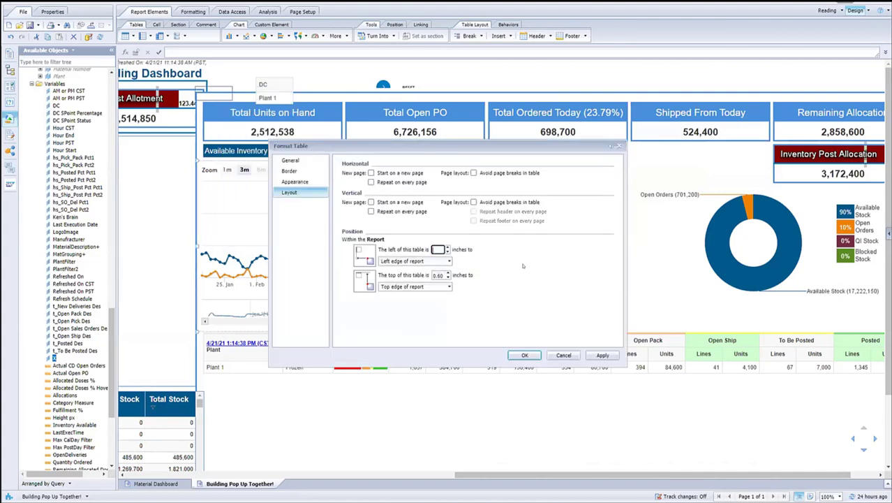
pyautogui.write('2')
pyautogui.press('BackSpace')
pyautogui.write('0.1')
pyautogui.click(523, 355)
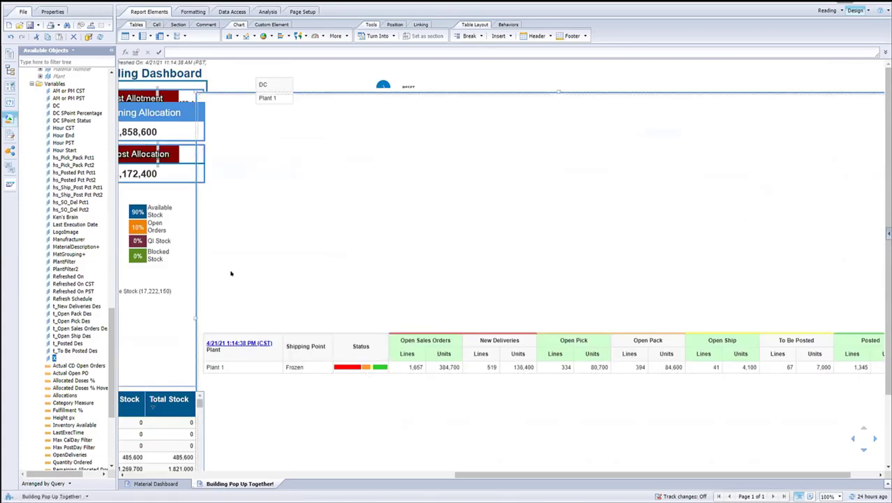
# Step: Position the pop-up's large background chart horizontally relative to the left side of alignmentcell, entering a new offset in inches
pyautogui.rightClick(300, 93)
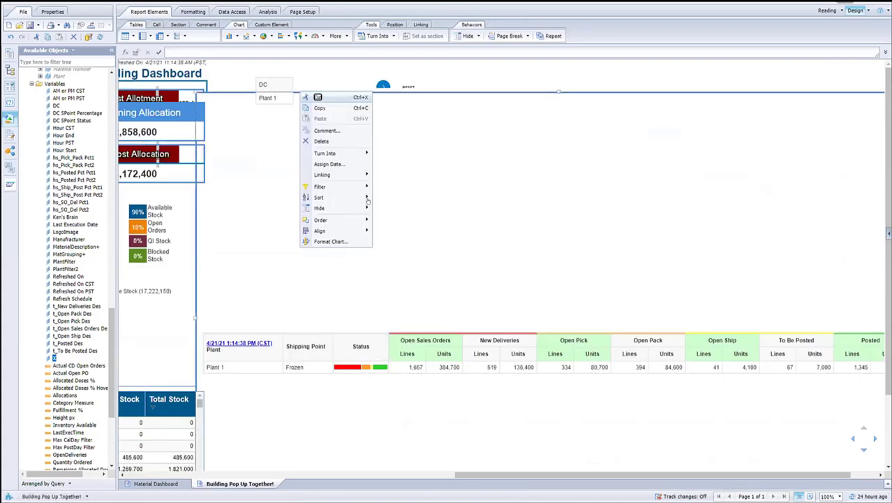
pyautogui.moveTo(335, 231)
pyautogui.click(417, 296)
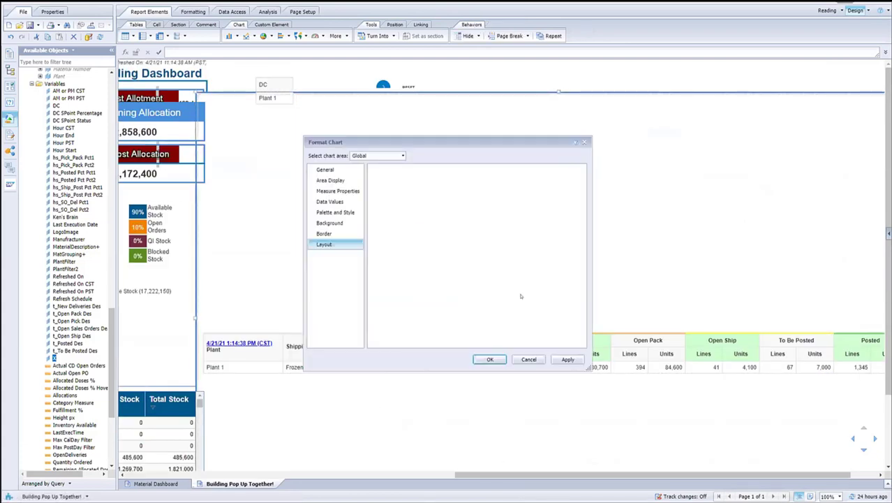
pyautogui.doubleClick(481, 259)
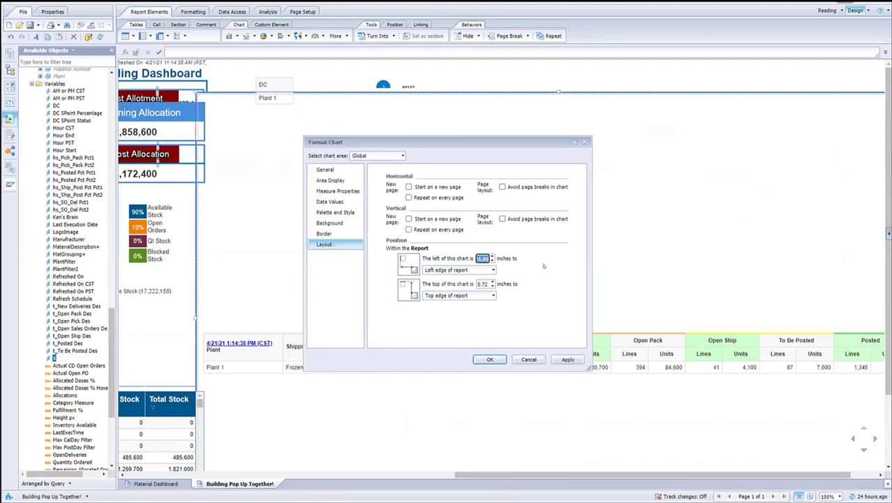
pyautogui.press('BackSpace')
pyautogui.click(471, 271)
pyautogui.click(470, 270)
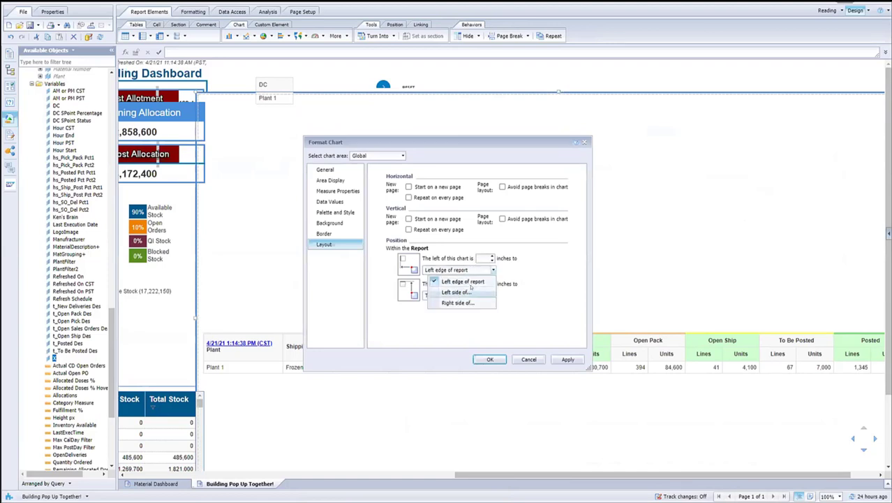
pyautogui.click(451, 288)
pyautogui.click(524, 270)
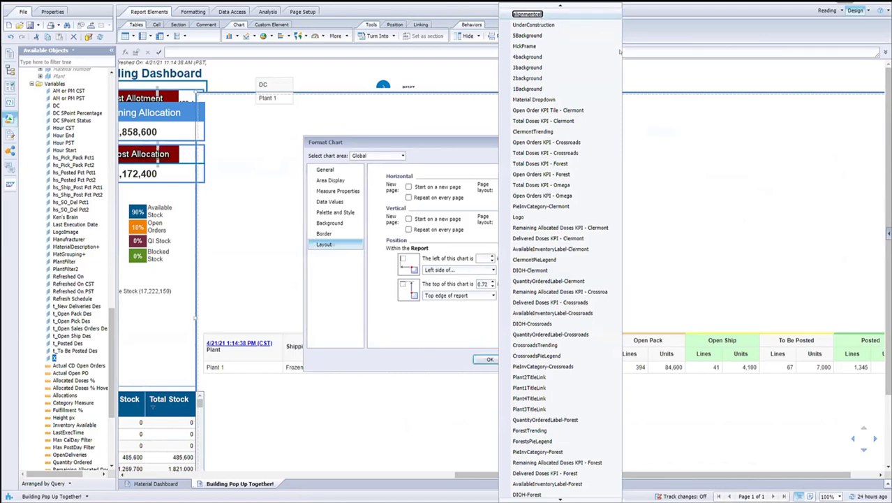
pyautogui.press('Return')
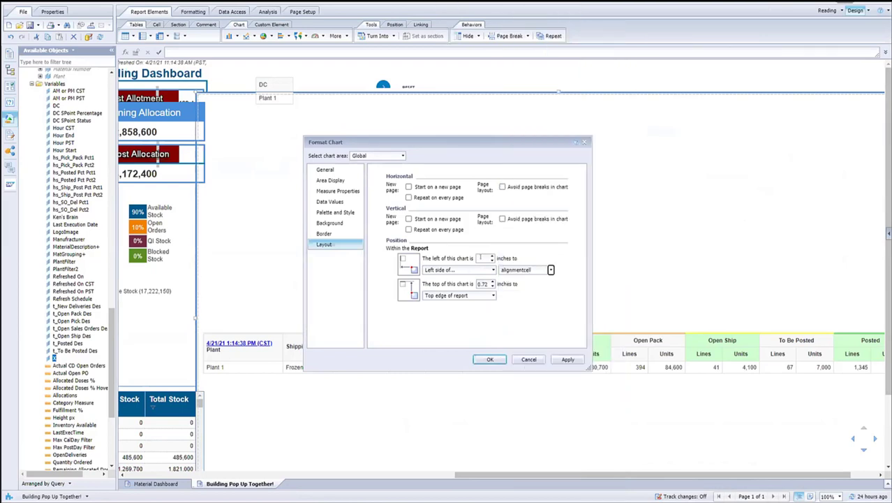
pyautogui.click(480, 258)
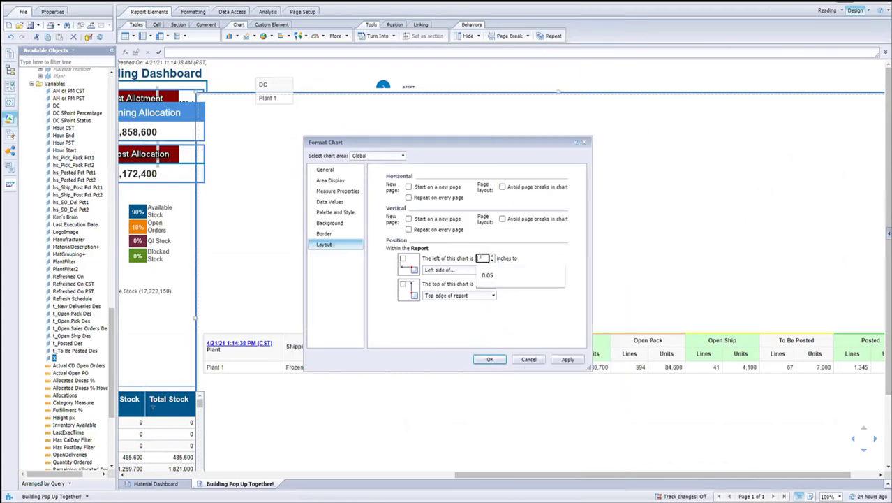
pyautogui.click(489, 359)
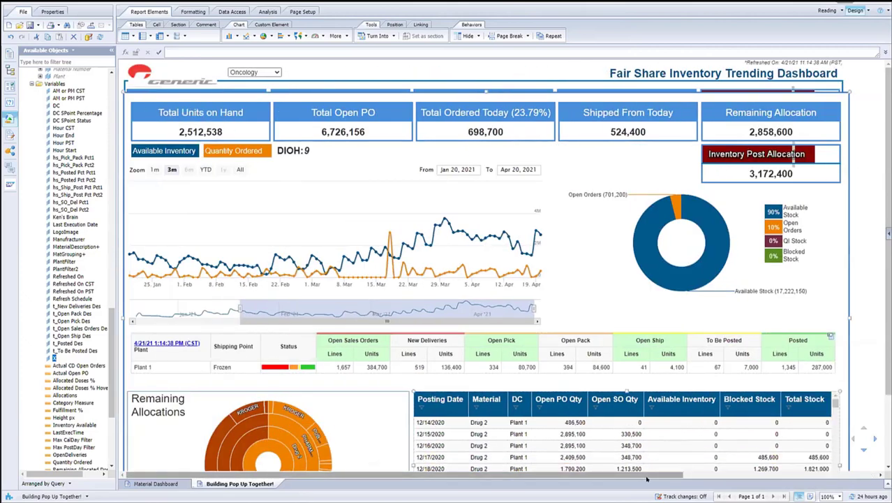
pyautogui.moveTo(644, 478); pyautogui.dragTo(783, 478)
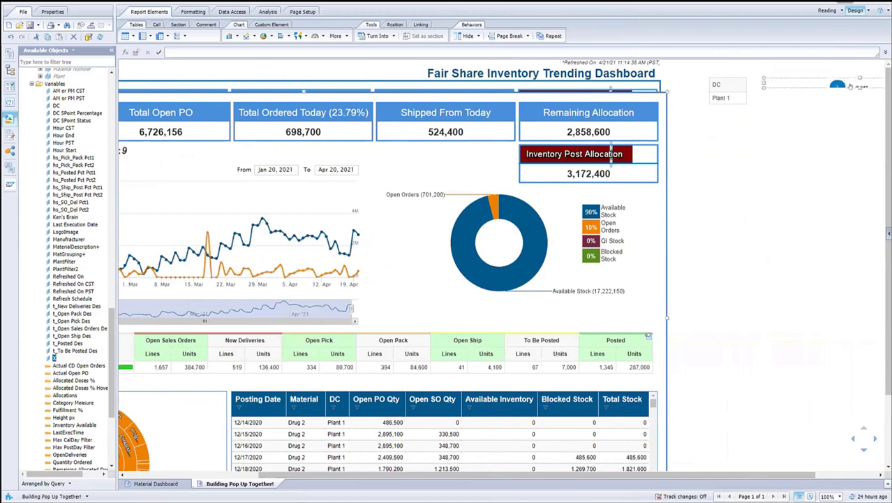